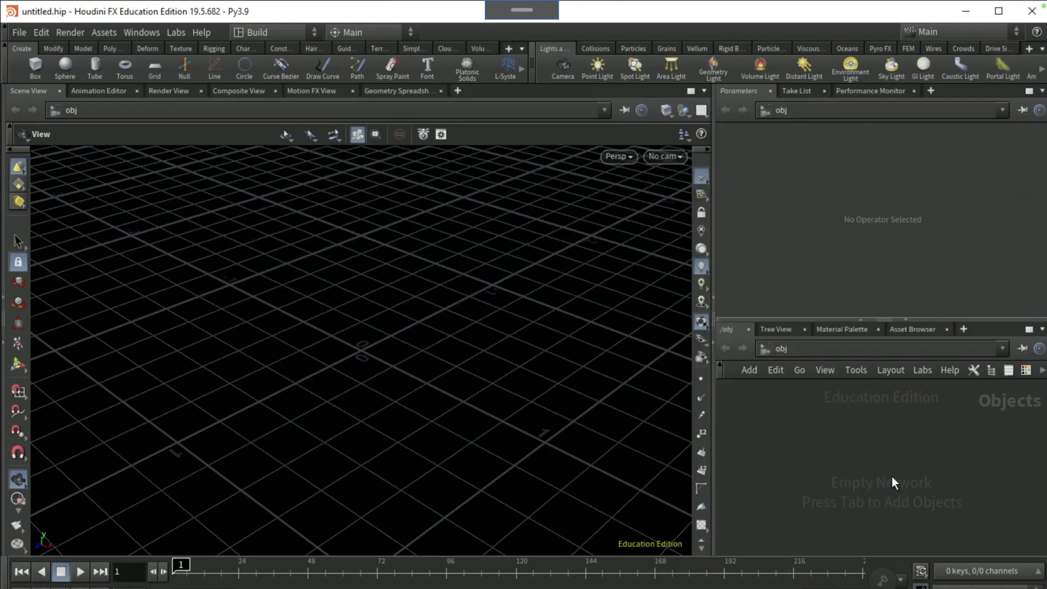
Create a new Geometry object, geo1, and go inside it
key(Tab)
text(geo)
key(Return)
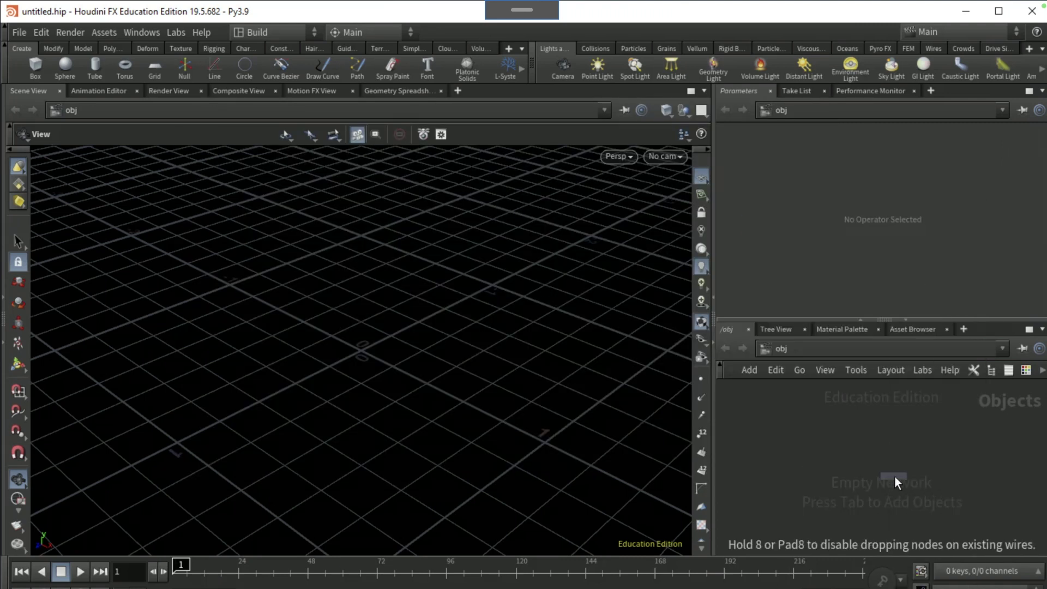
click(895, 477)
double_click(895, 477)
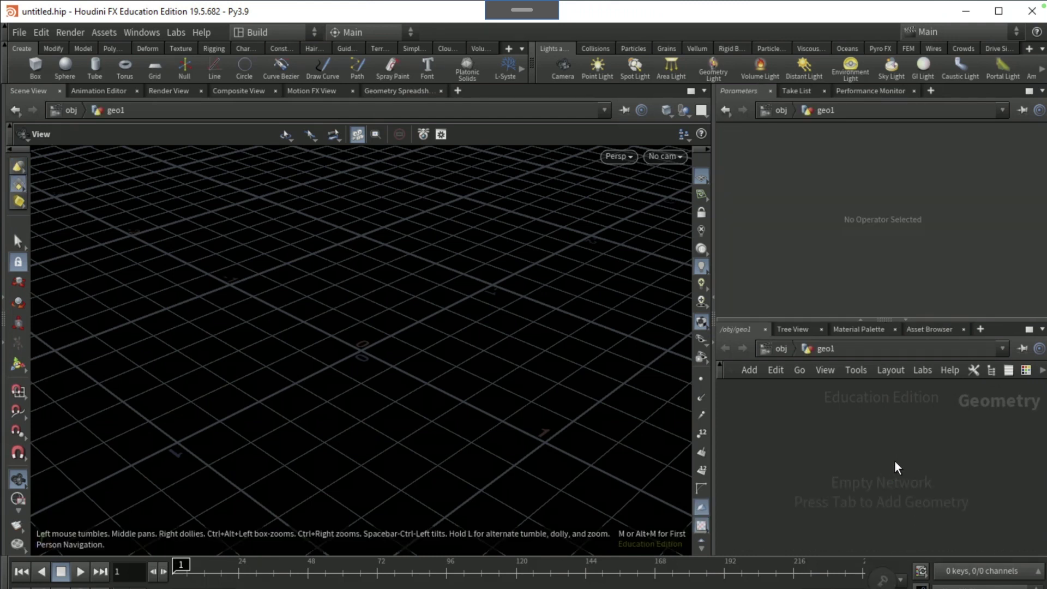
Add a Sphere node set to Polygon type with frequency 8
key(Tab)
text(sphere)
key(Return)
click(897, 464)
click(872, 154)
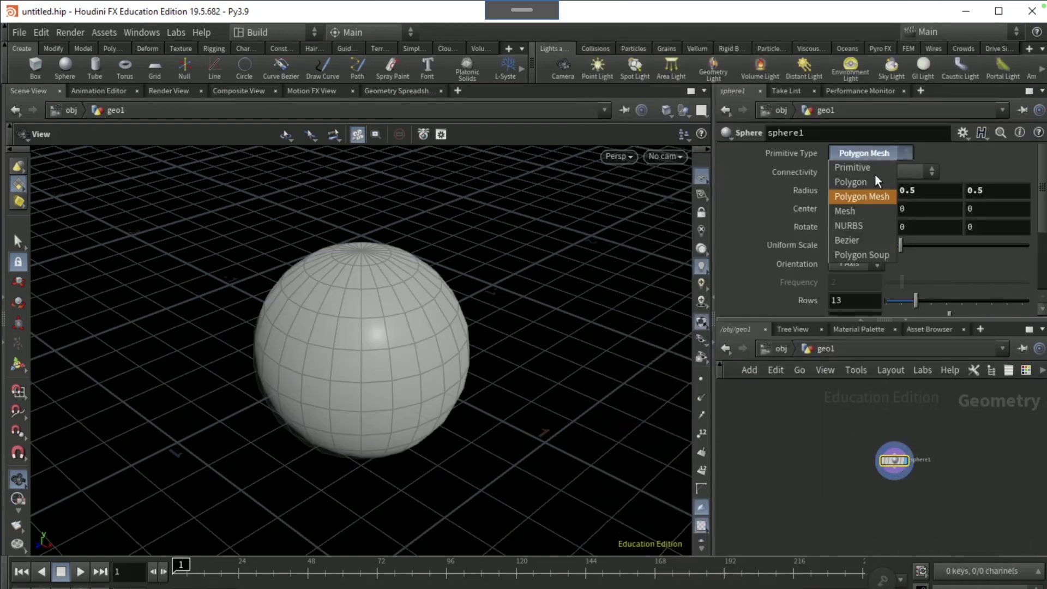
click(872, 181)
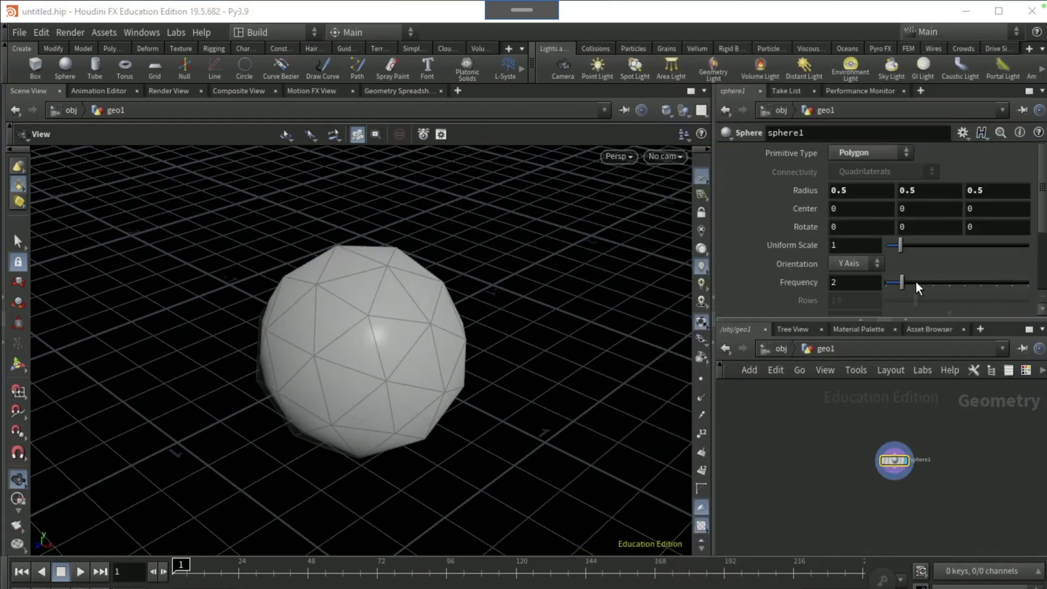
drag(916, 286, 998, 291)
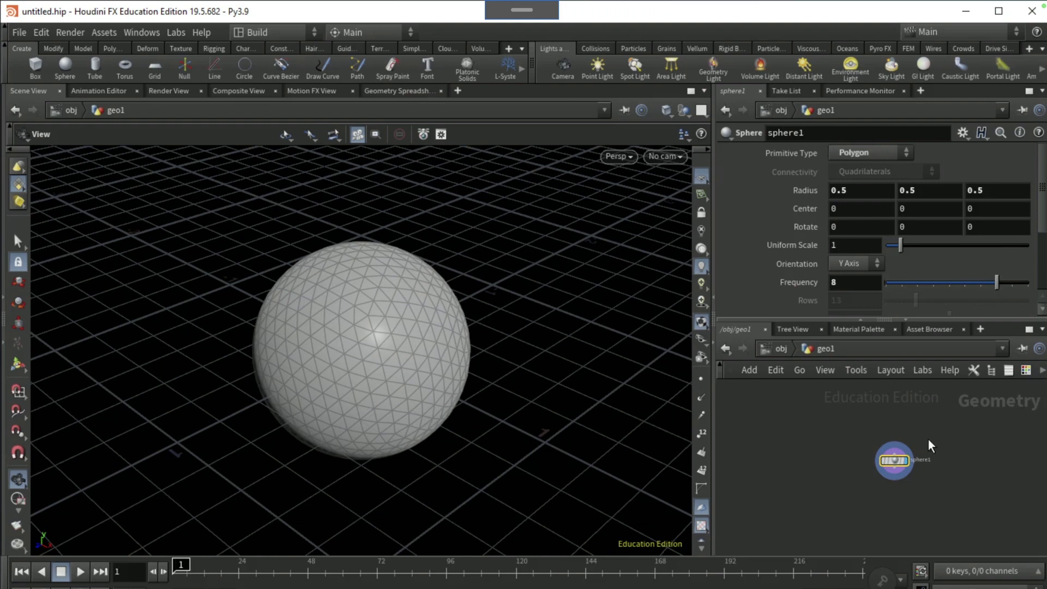
Add a Transform below the sphere that lifts it 0.7 in Y
key(Tab)
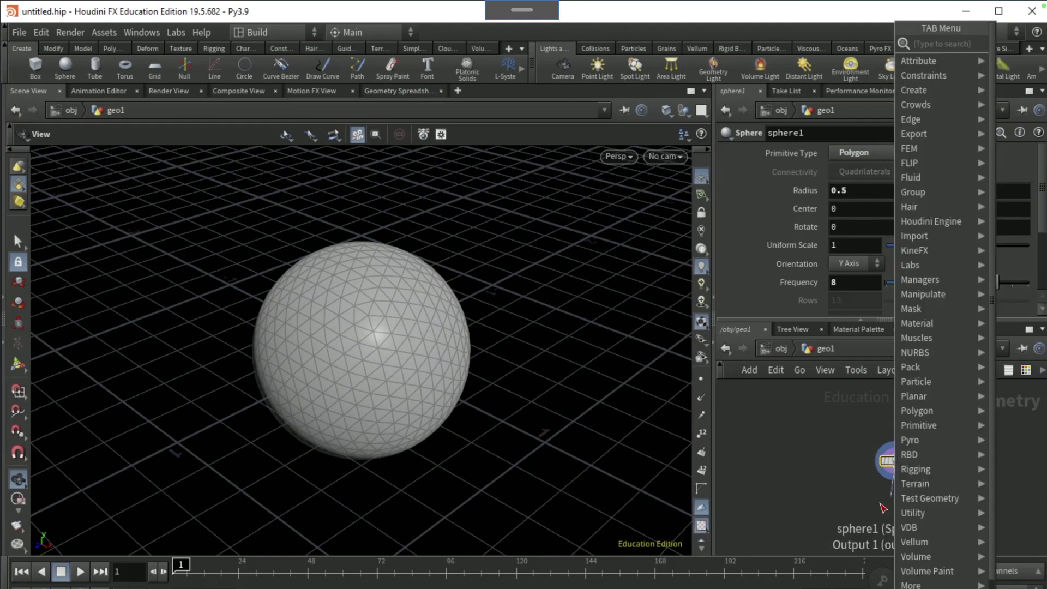
text(transf)
key(Return)
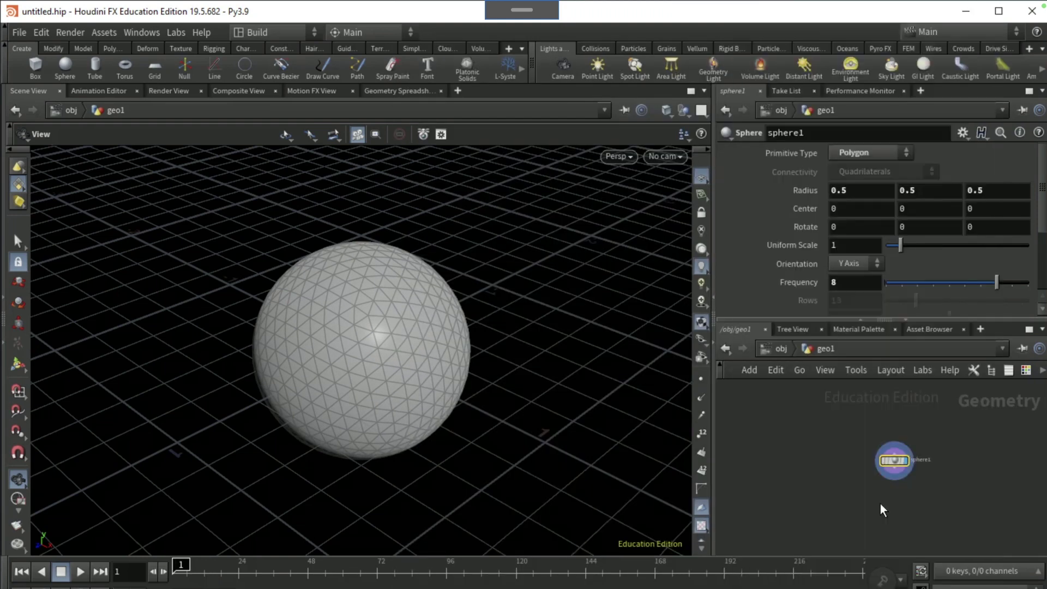
click(880, 503)
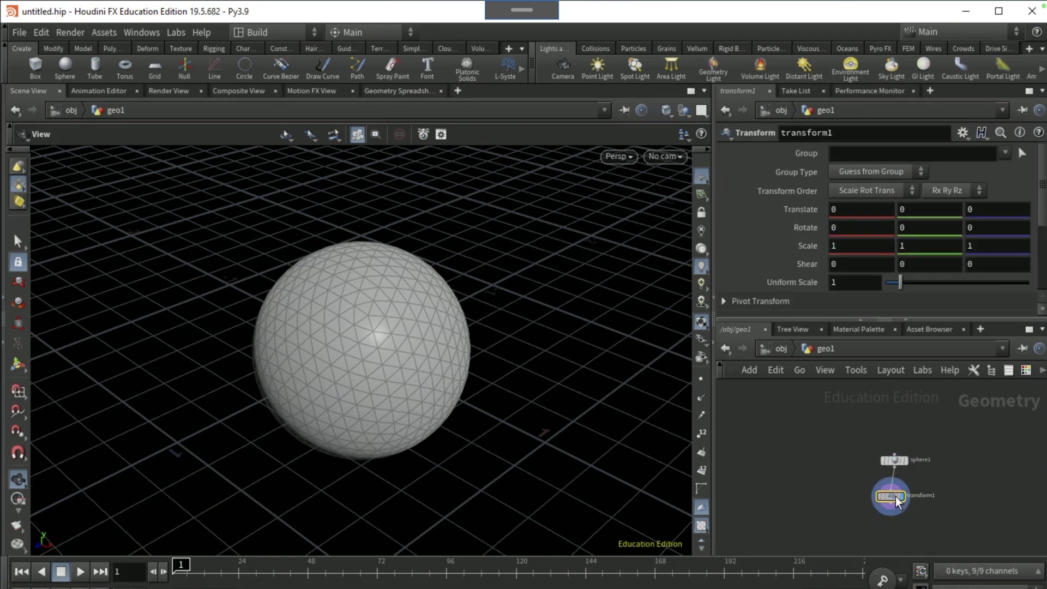
mouse_move(887, 493)
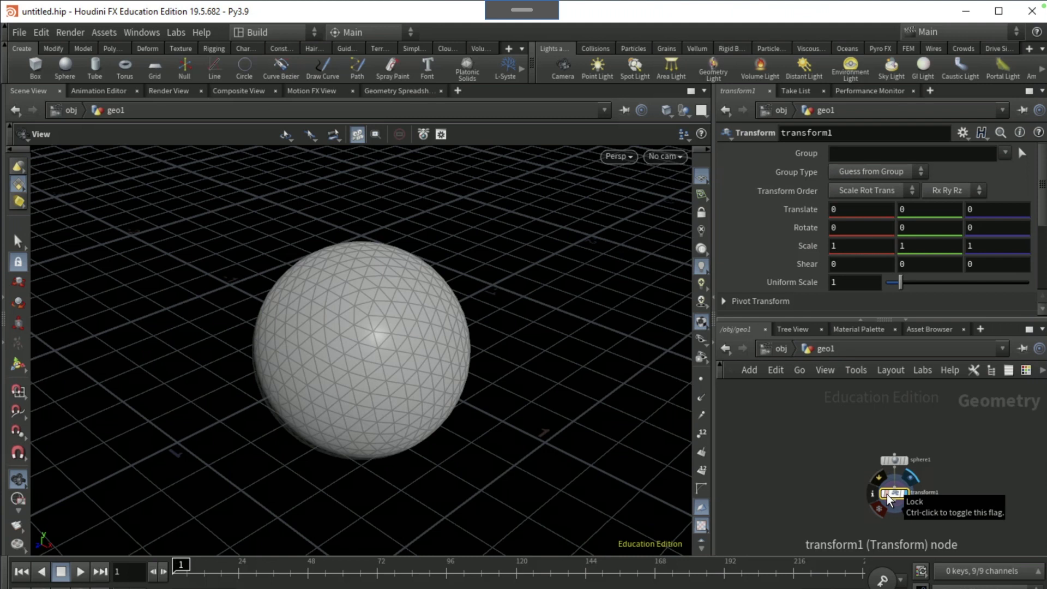
click(920, 208)
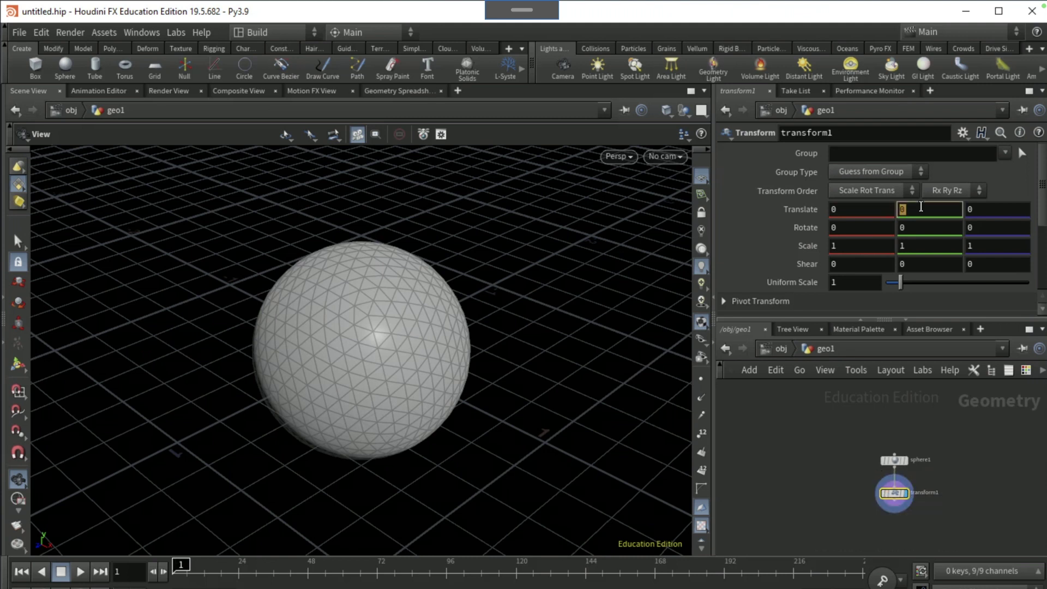
text(.7)
key(Return)
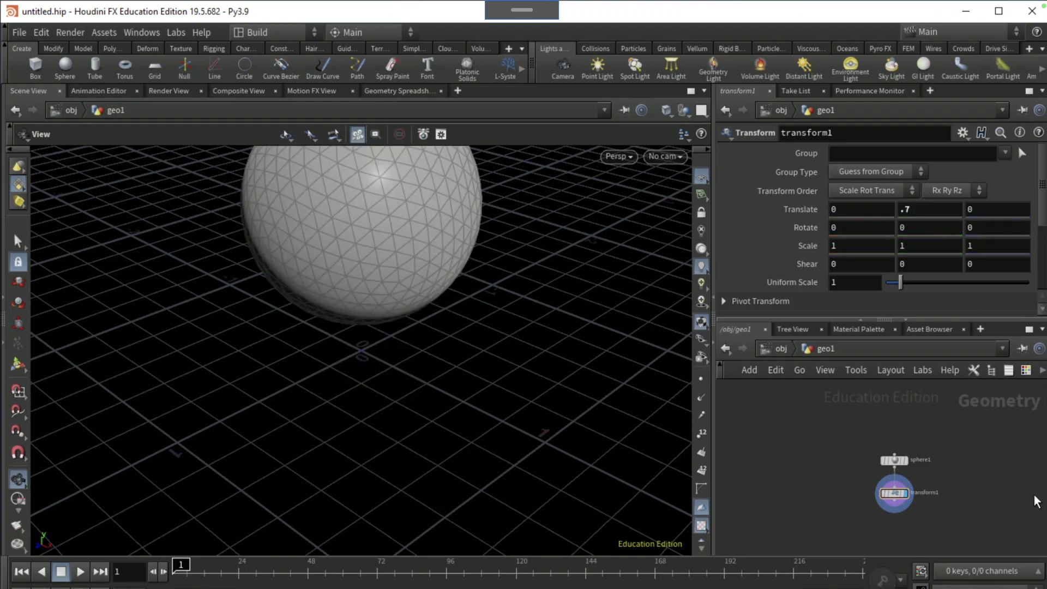
Start a wire from transform1, then dismiss the node menu without adding anything
click(894, 512)
key(Tab)
text(j)
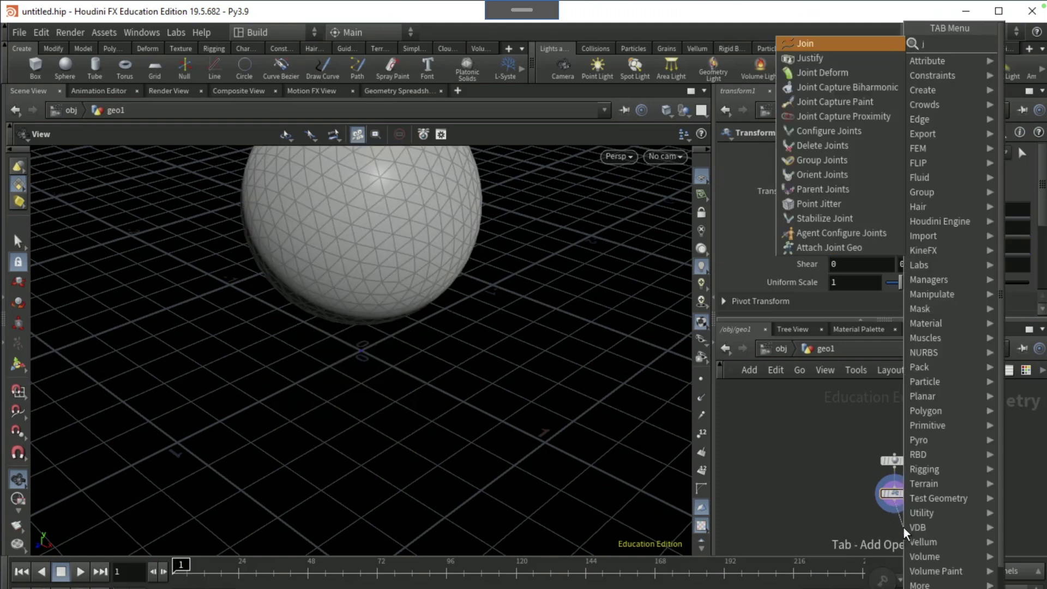
key(BackSpace)
key(Escape)
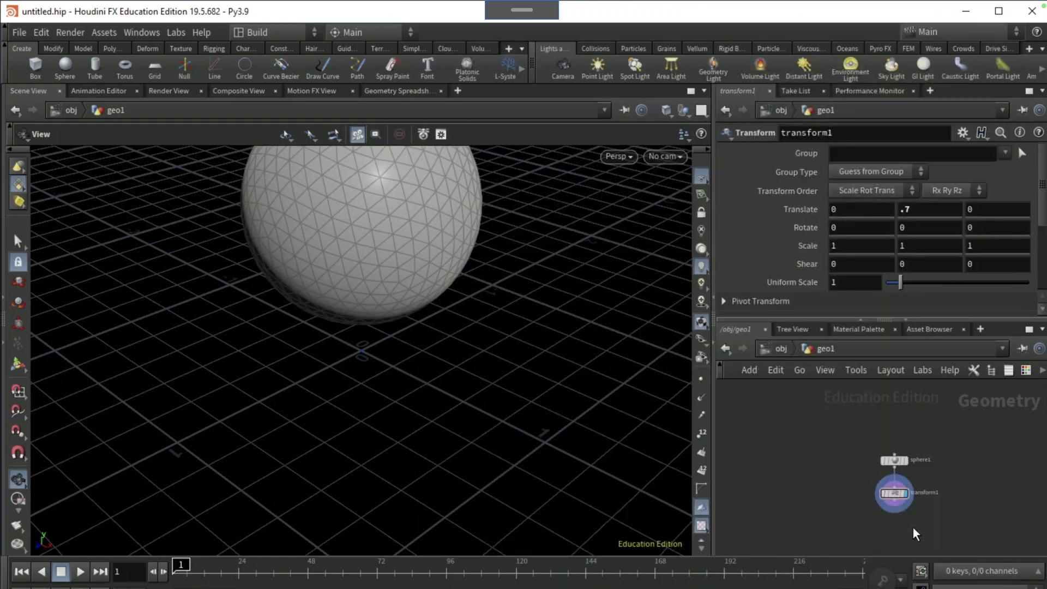
Add an Attribute Noise node with amplitude 0.4, offset 27 and element size 1.7
click(912, 528)
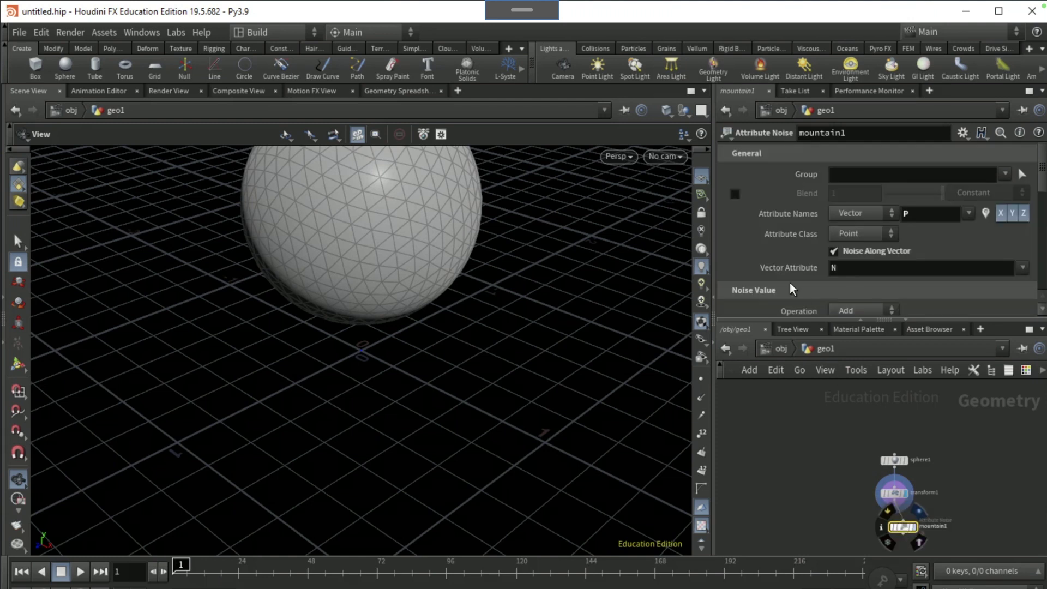
scroll(784, 263, down, 3)
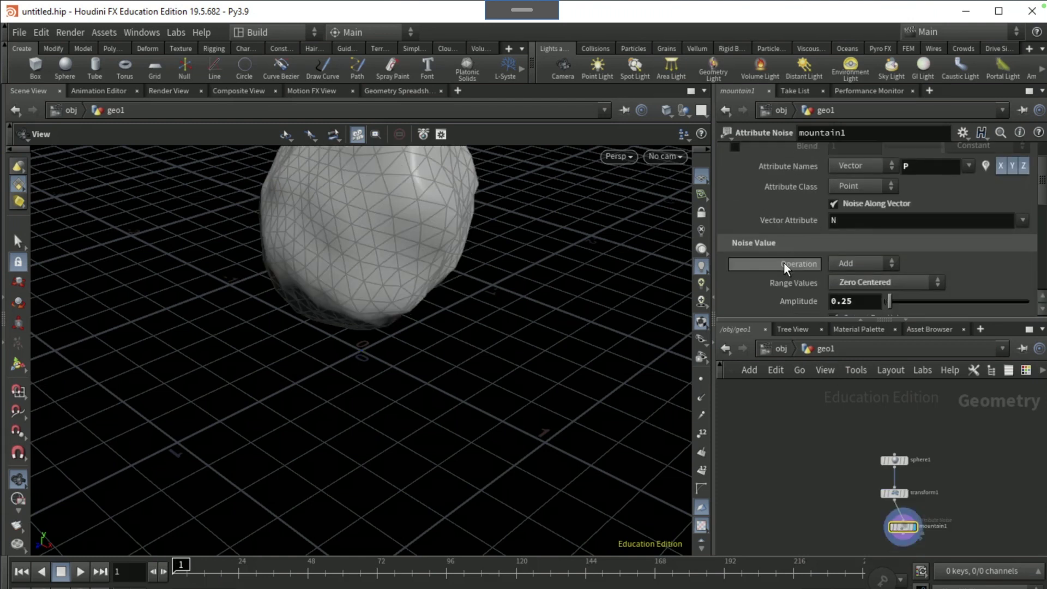
click(861, 283)
key(BackSpace)
key(BackSpace)
text(4)
key(Return)
scroll(826, 264, down, 3)
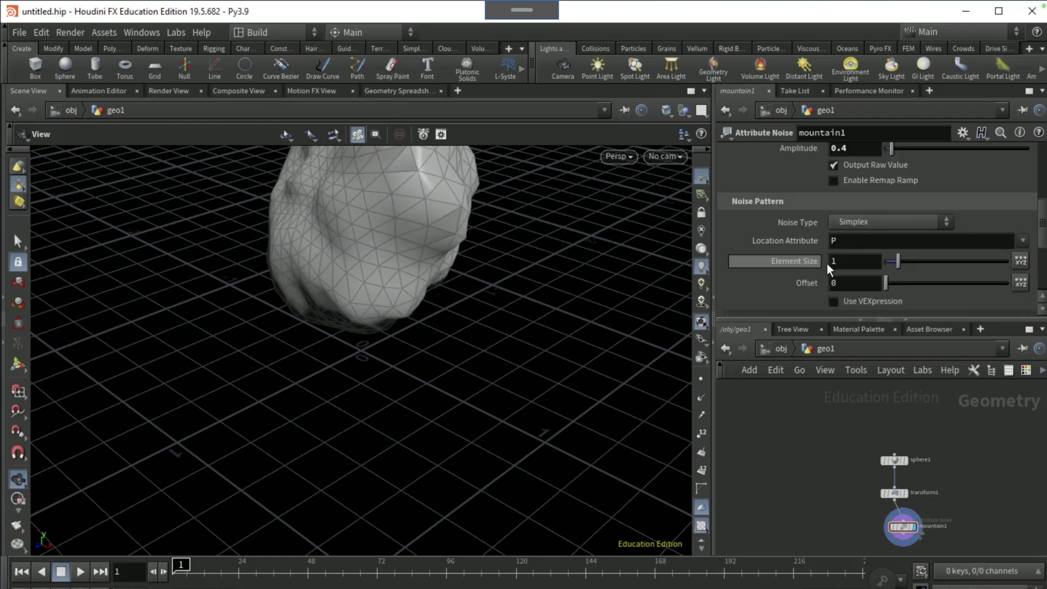
click(853, 278)
text(2)
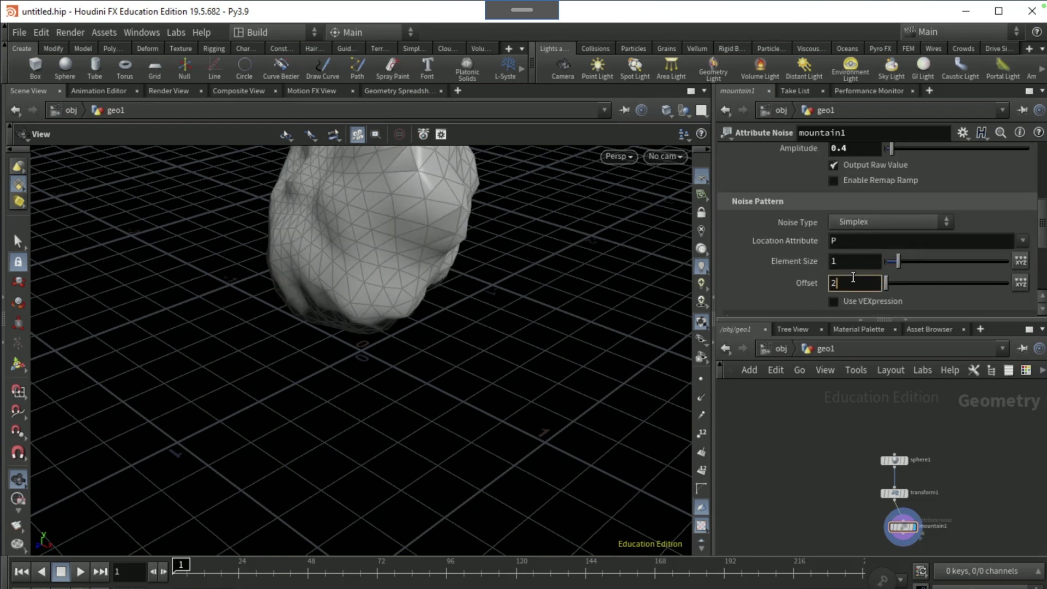
text(7)
key(Return)
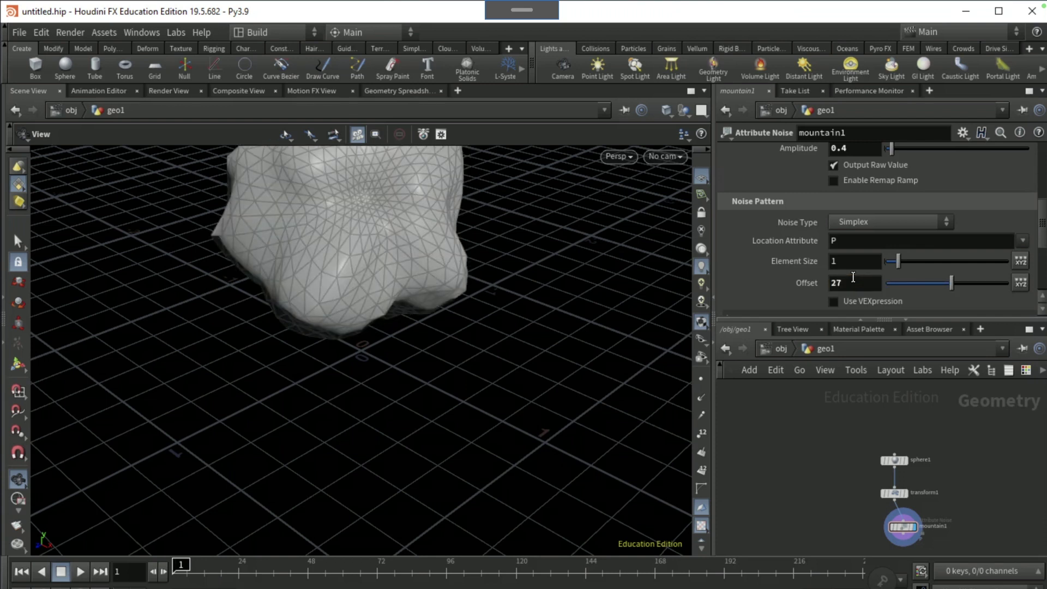
click(856, 268)
text(.7)
key(Return)
Add a Null after the noise node and rename it OUT
click(903, 540)
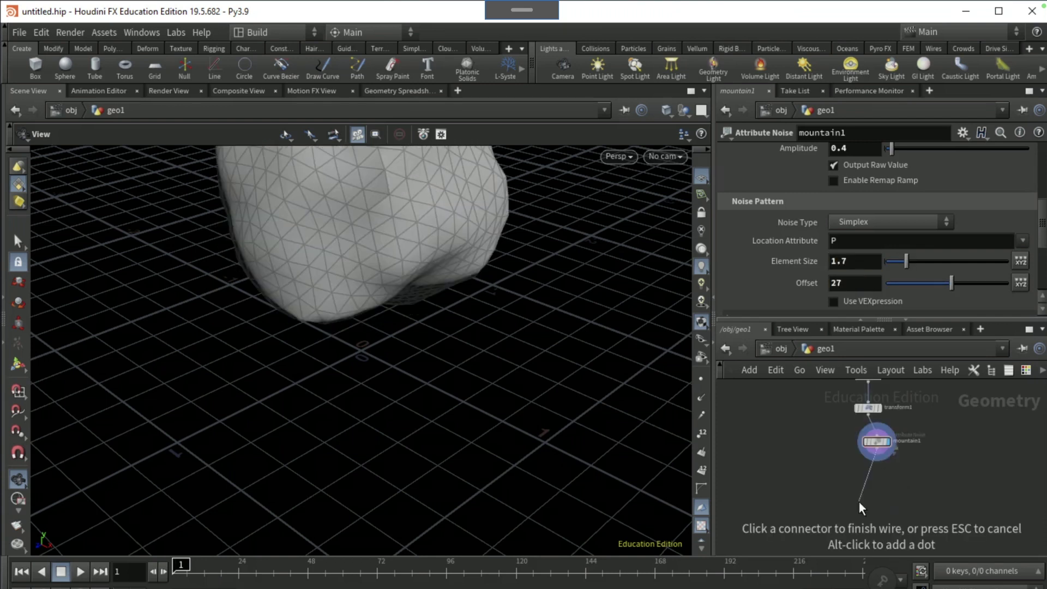
key(Tab)
key(Escape)
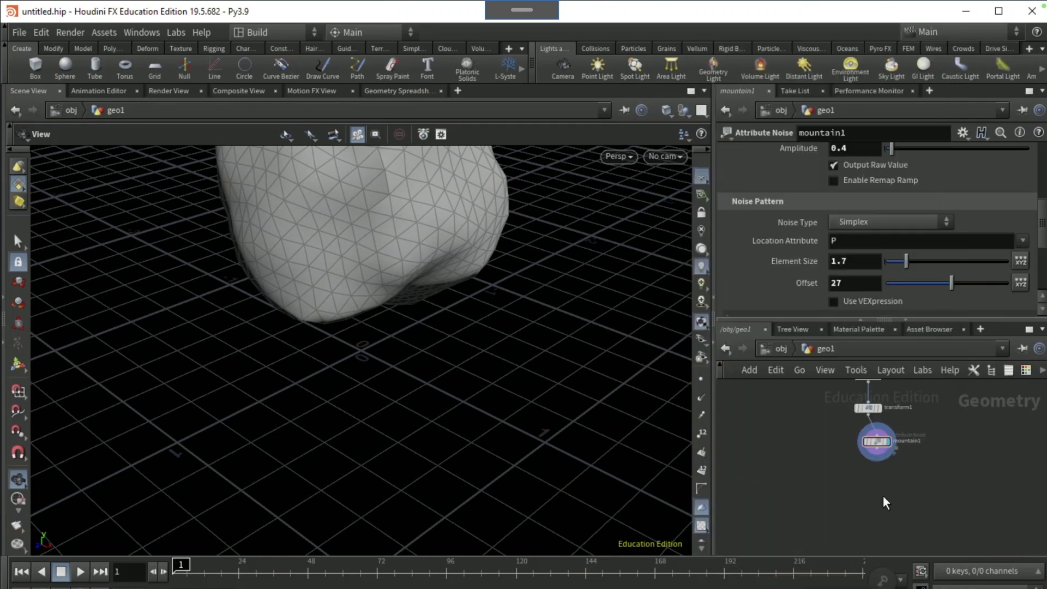
click(884, 496)
double_click(876, 502)
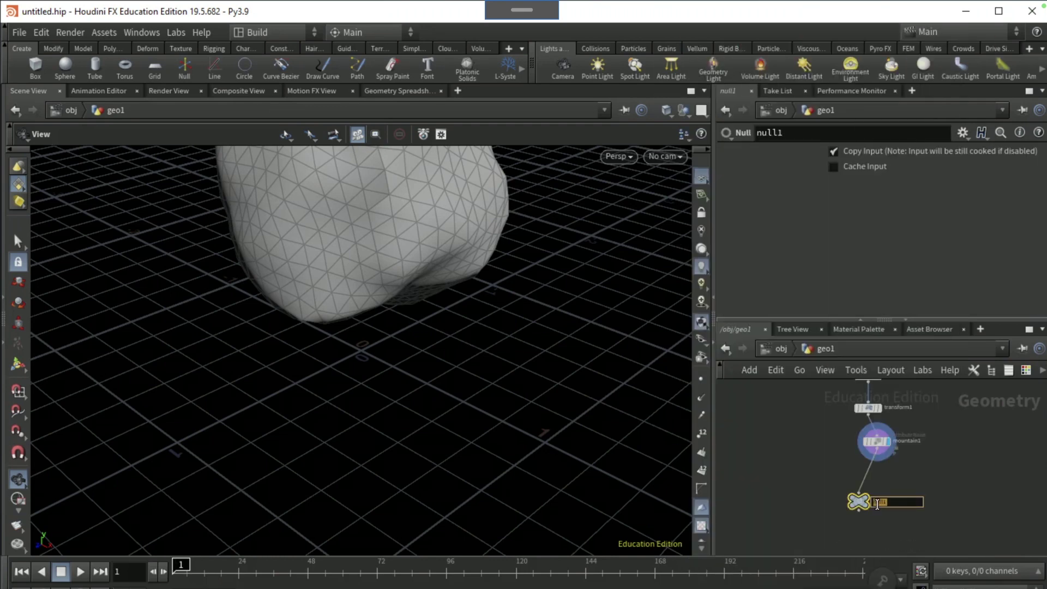
text(OUT)
key(Return)
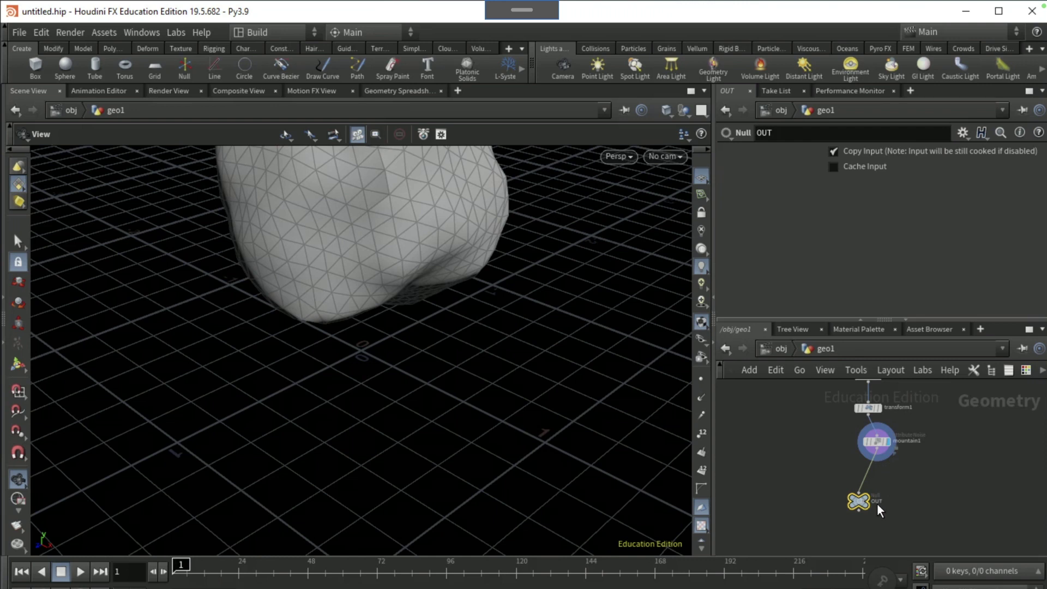
Tidy the network layout, return to object level and rename geo1 to Source_Geo
key(l)
key(u)
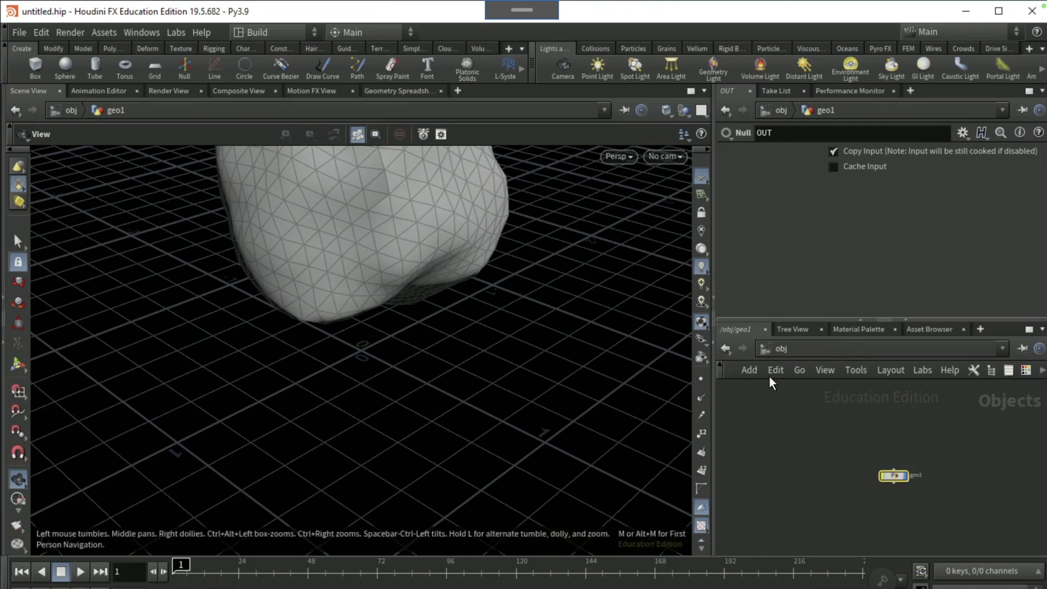
double_click(917, 479)
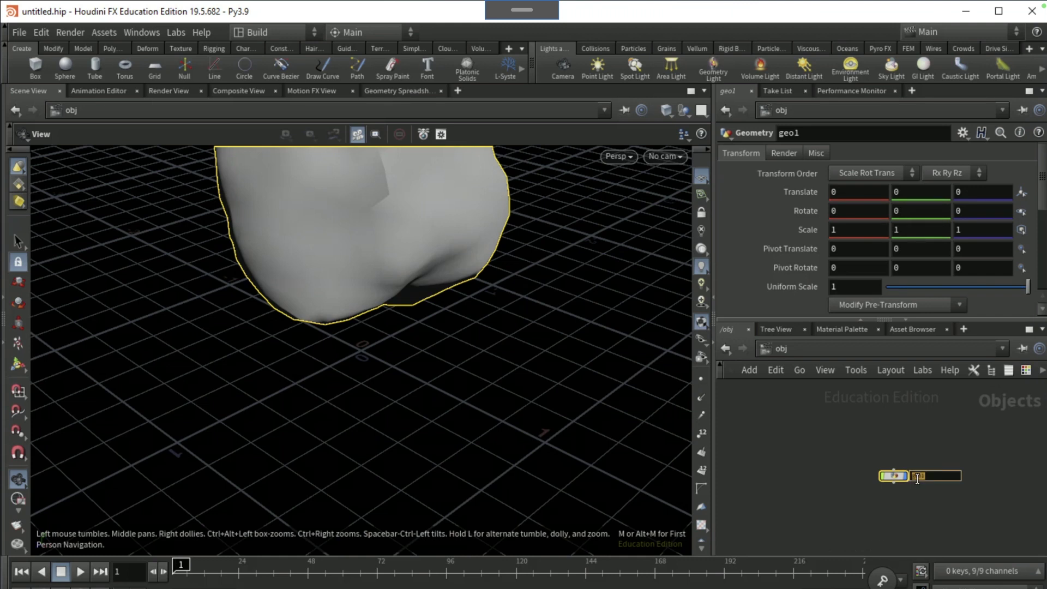
text(Source_Geo)
key(Return)
key(Tab)
Add a new Geometry object, geo1, and go inside it
text(geo)
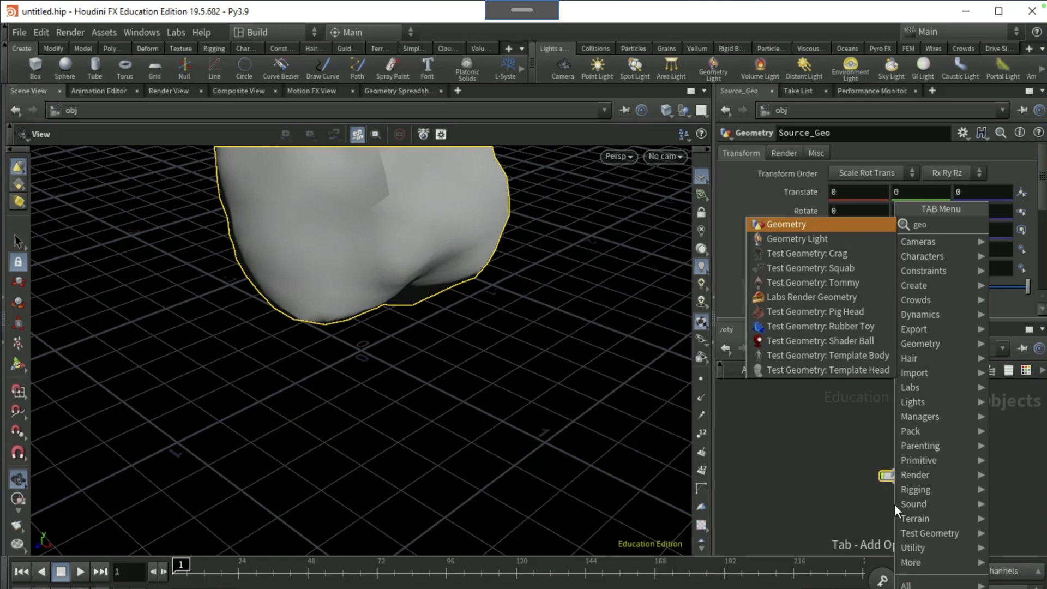
key(Return)
click(894, 503)
double_click(894, 503)
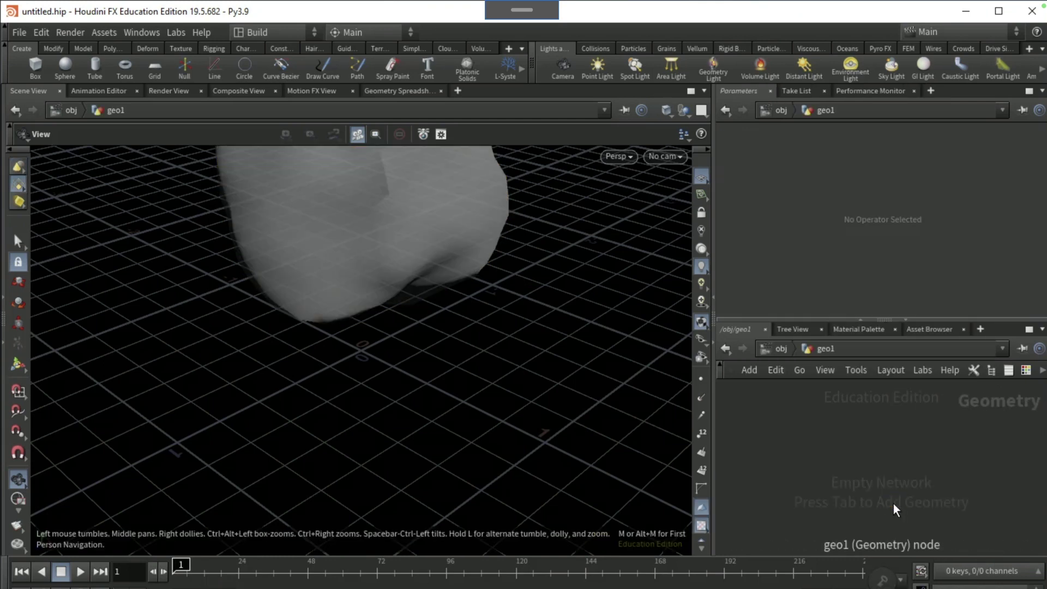
Add an Object Merge node pulling in /obj/Source_Geo/OUT
key(Tab)
text(obj)
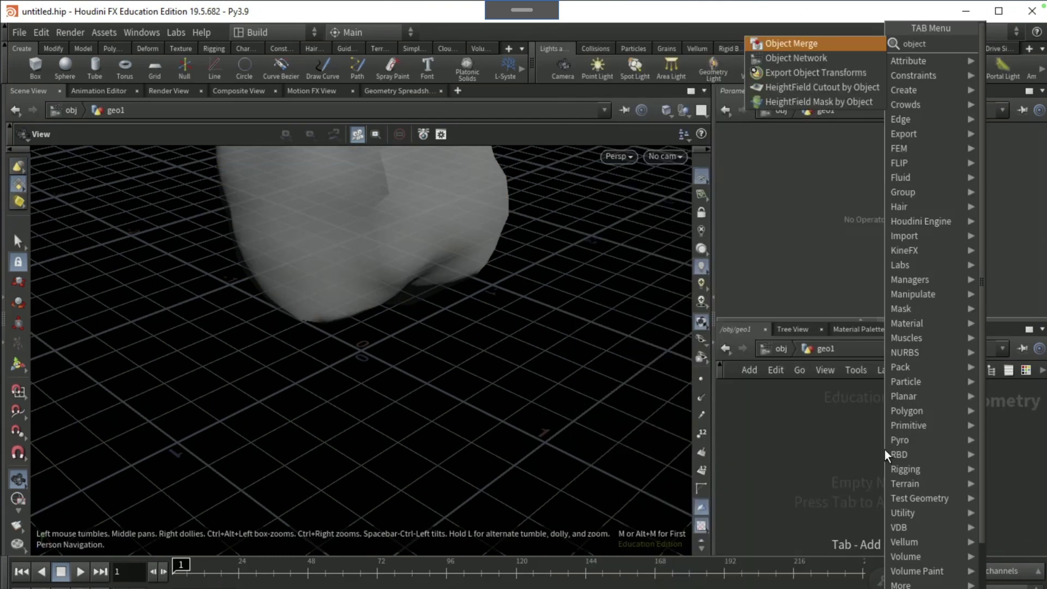
key(Return)
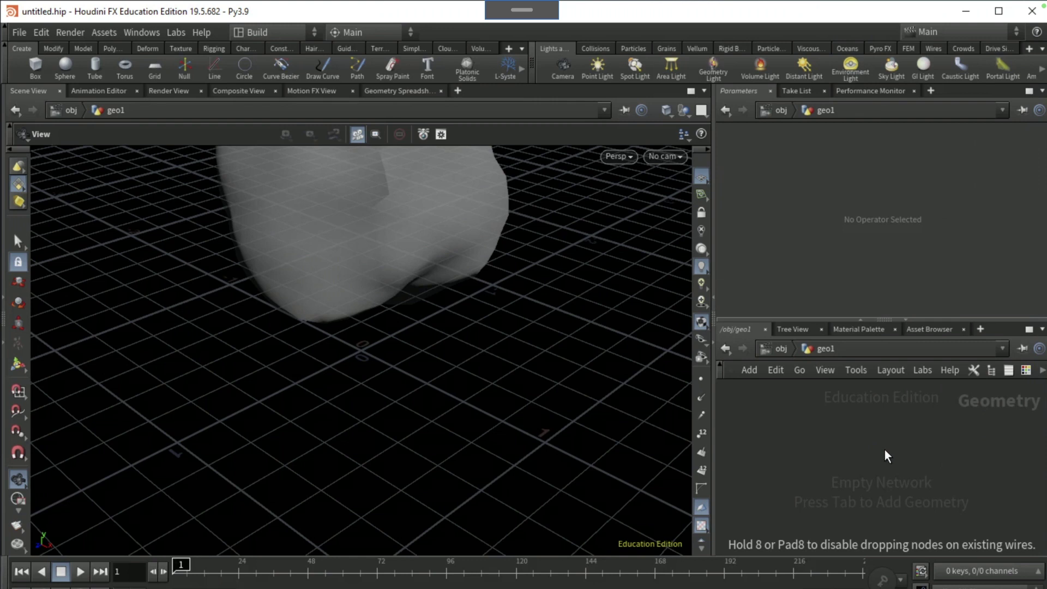
click(885, 449)
click(1015, 191)
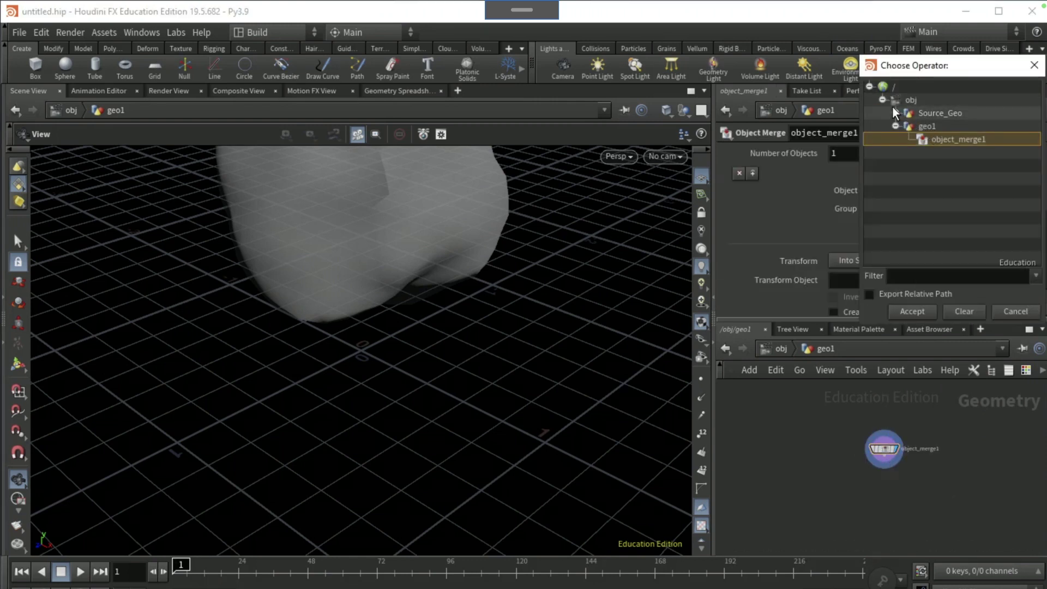
click(894, 111)
click(939, 127)
click(915, 313)
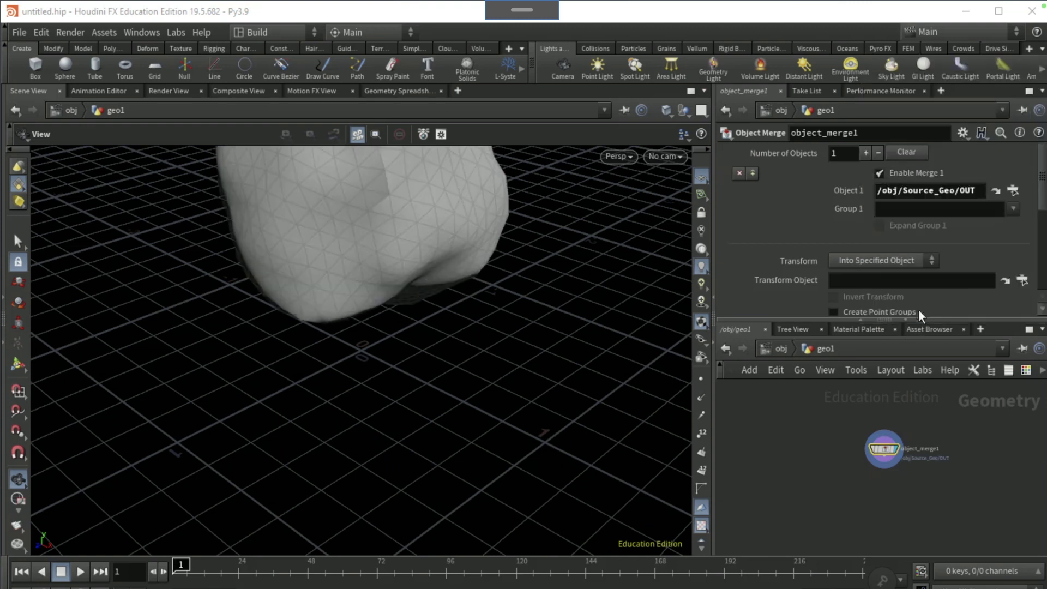
Return to object level and rename geo1 to Vellum_Setup
click(780, 354)
double_click(917, 503)
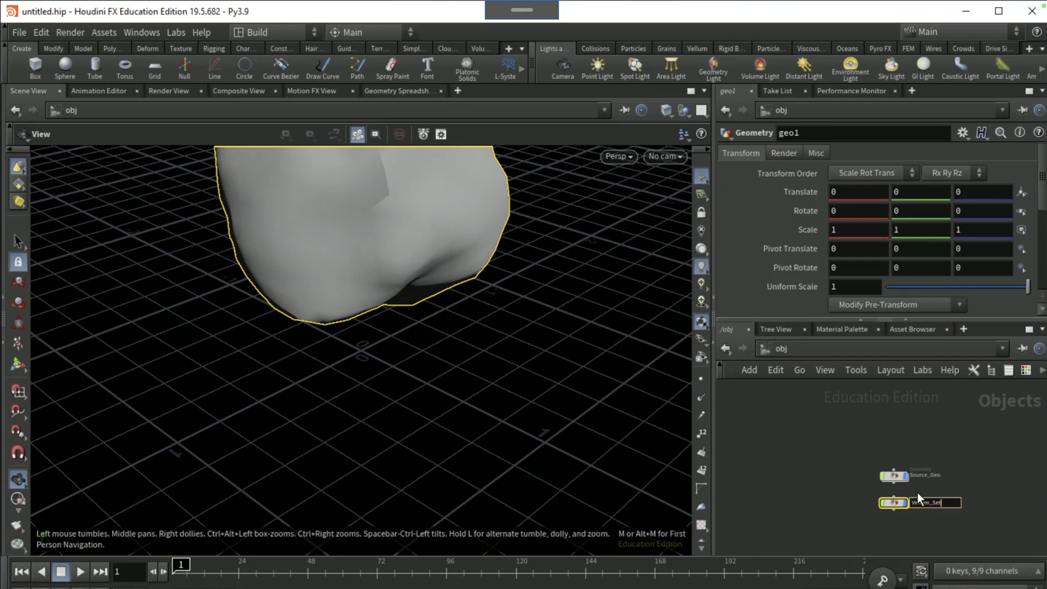
text(Vellum_Setup)
key(Return)
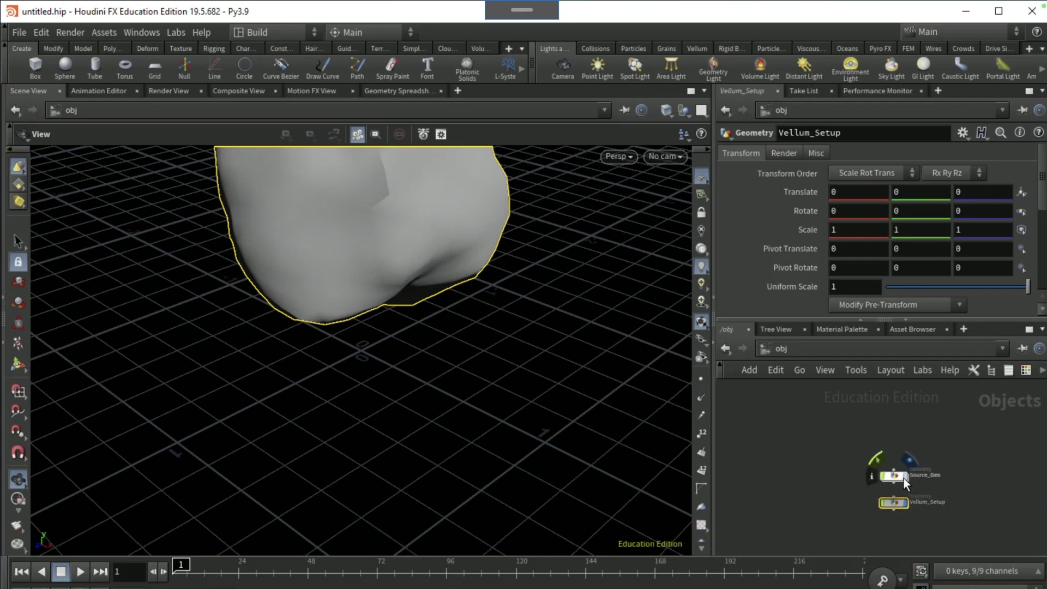
Add another Geometry object and name it Collision
key(Tab)
text(geo)
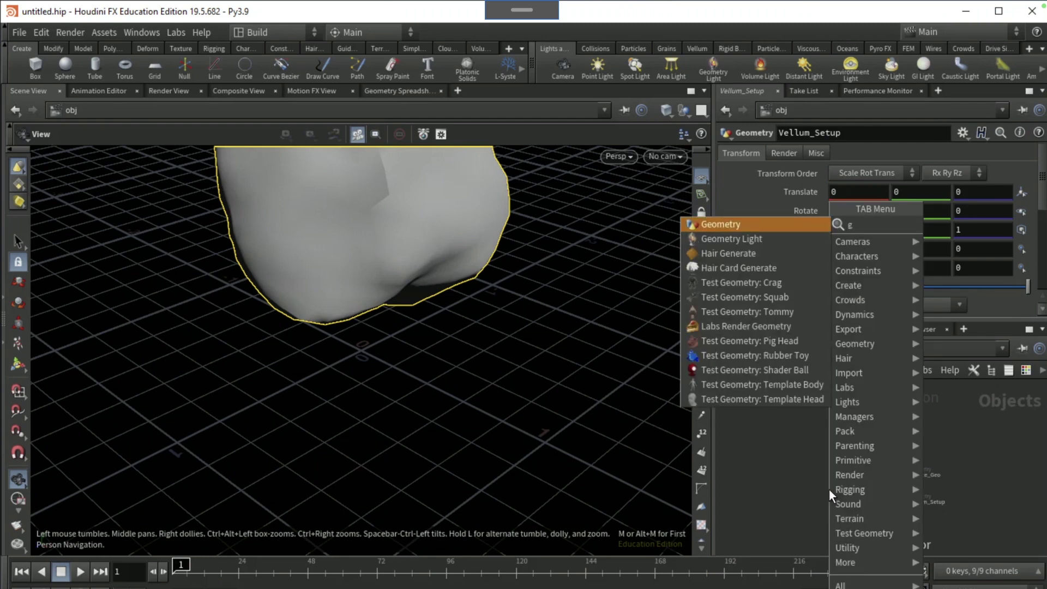
key(Return)
click(829, 491)
text(Collision)
key(Return)
Inside Collision, add a Box node with axis divisions 4, 4, 4
double_click(829, 491)
key(Tab)
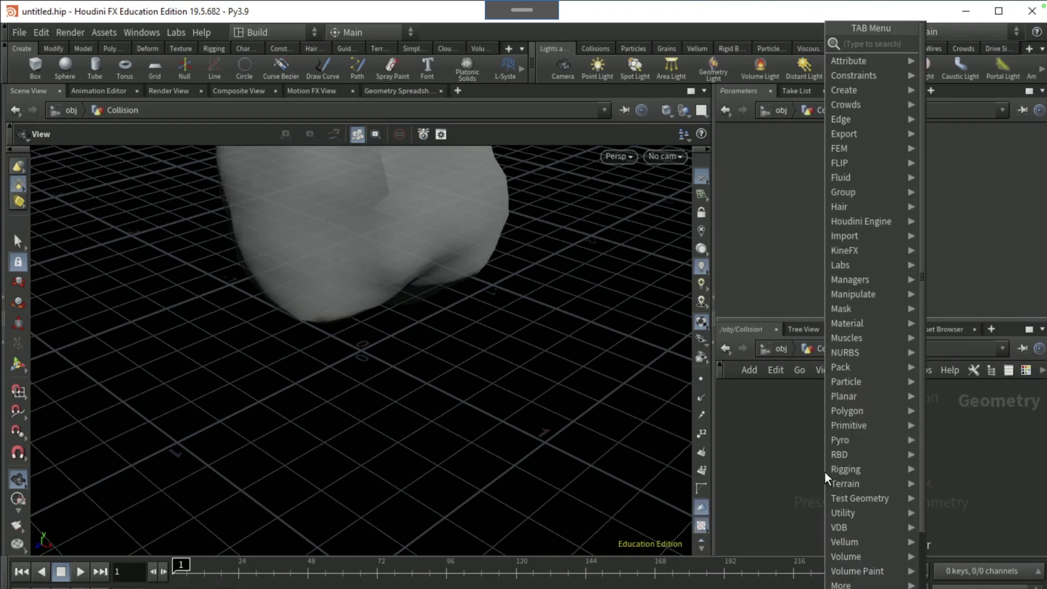
key(Escape)
key(Tab)
text(box)
key(Return)
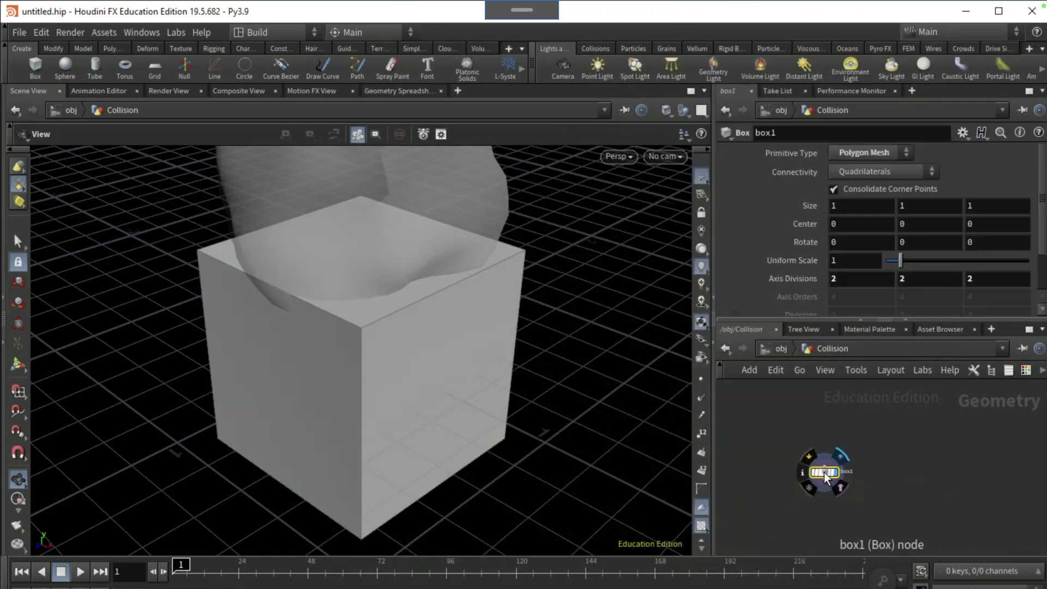
click(845, 279)
text(4)
key(Tab)
text(4)
key(Tab)
text(4)
key(Return)
Size the box 4 × 0.2 × 4 to make a flat slab
click(869, 201)
text(4)
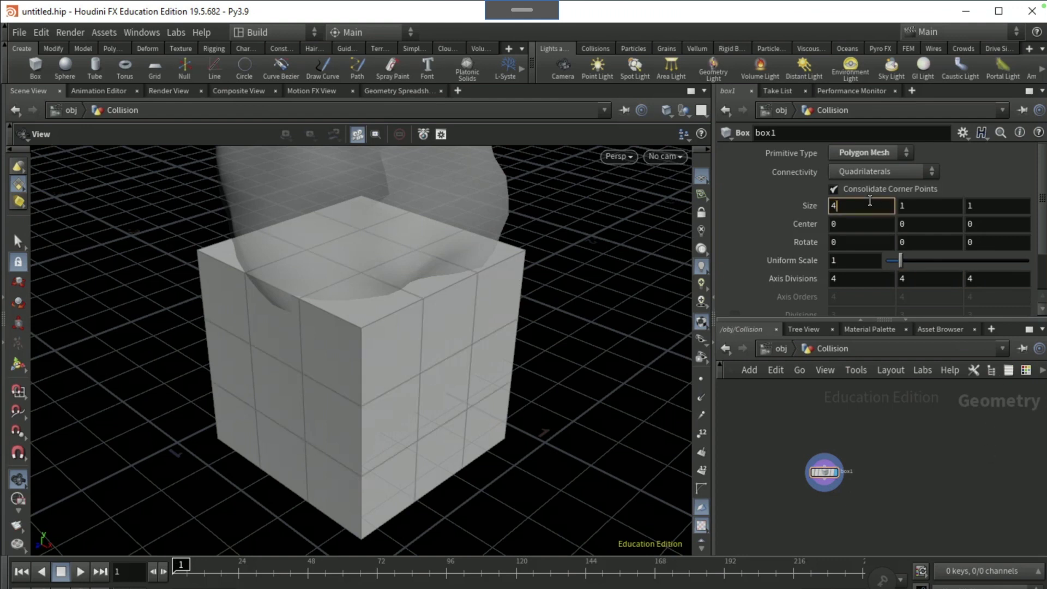
click(980, 208)
text(4)
key(Return)
click(919, 203)
text(.2)
key(Return)
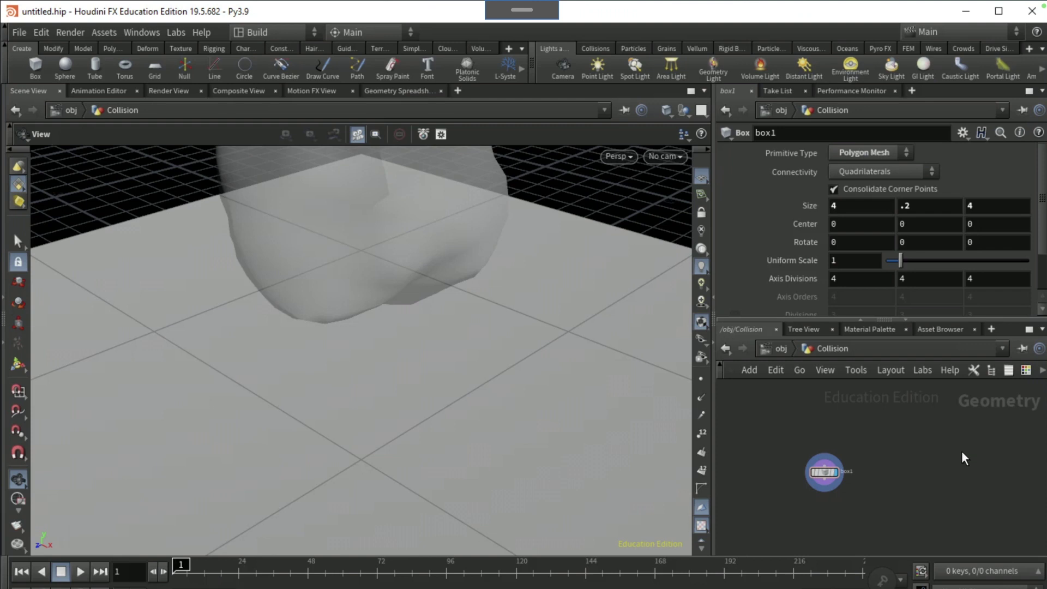
Add a Transform below the box that shifts it down 0.1 in Y
key(Tab)
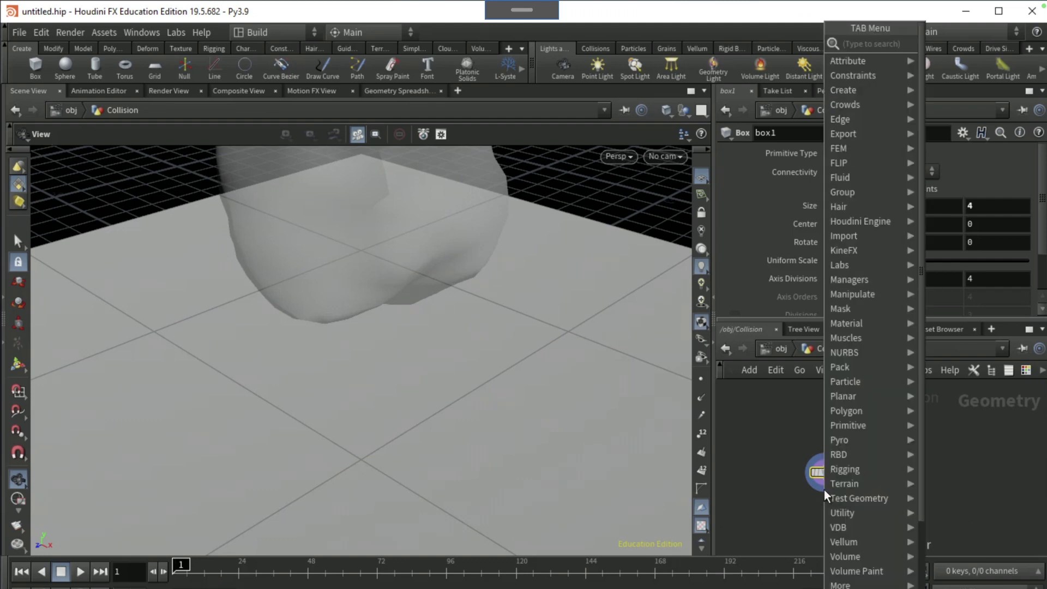
text(trans cen)
key(Return)
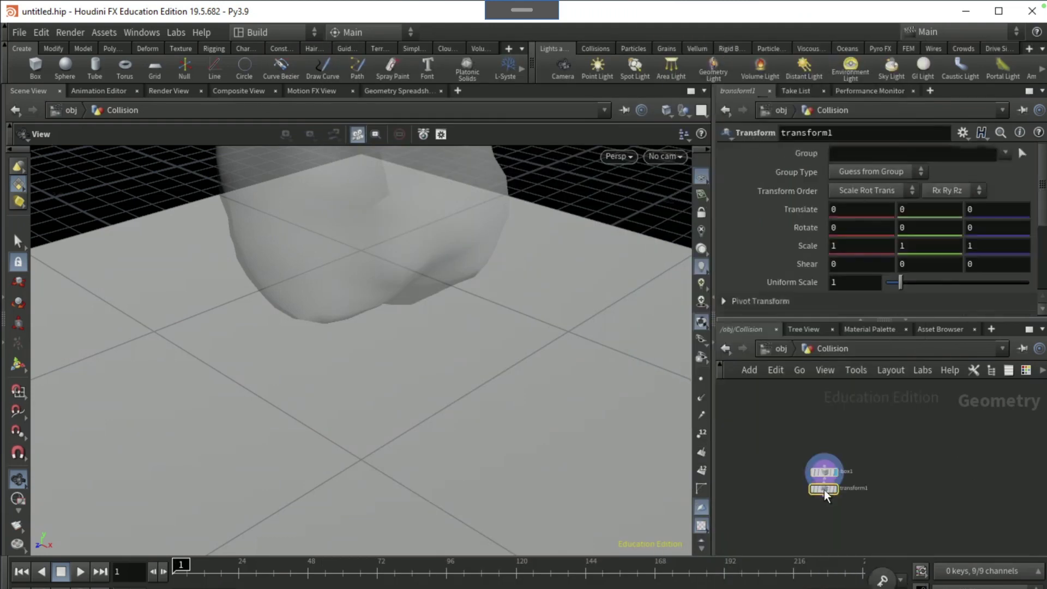
key(Delete)
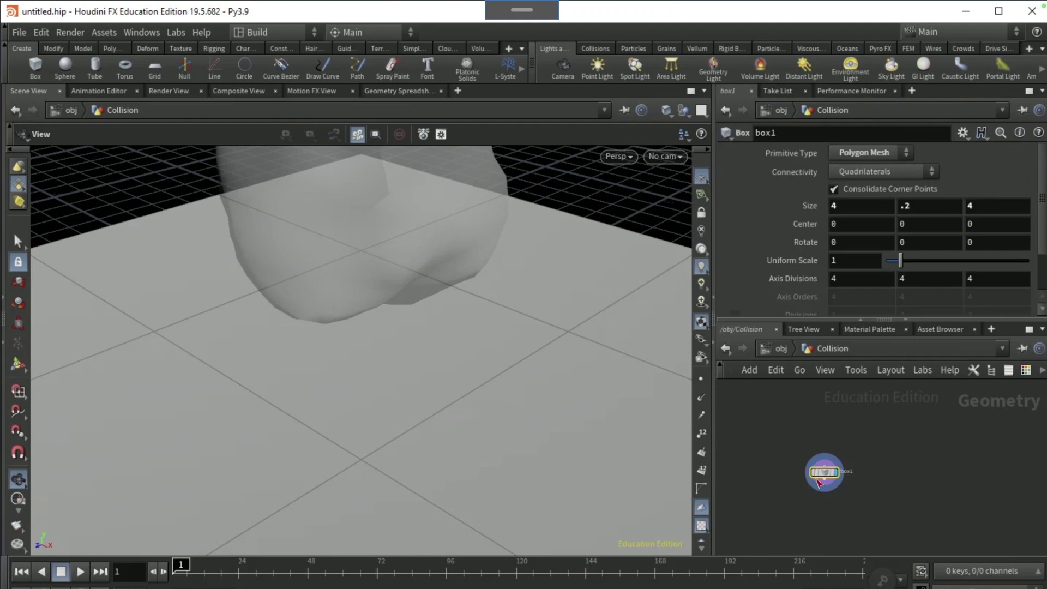
key(Tab)
text(trans)
key(Return)
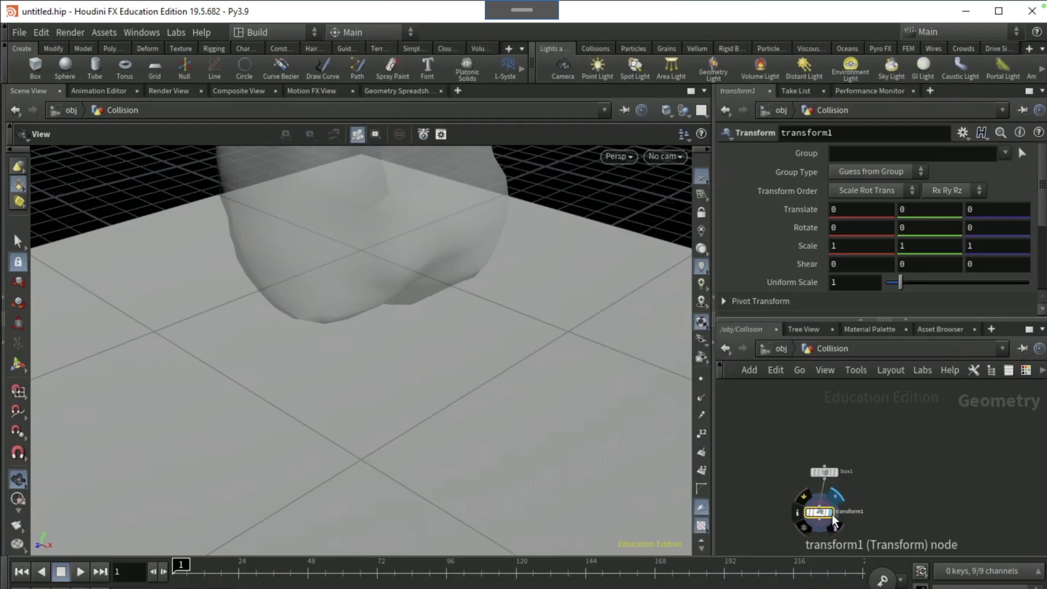
click(919, 205)
text(-)
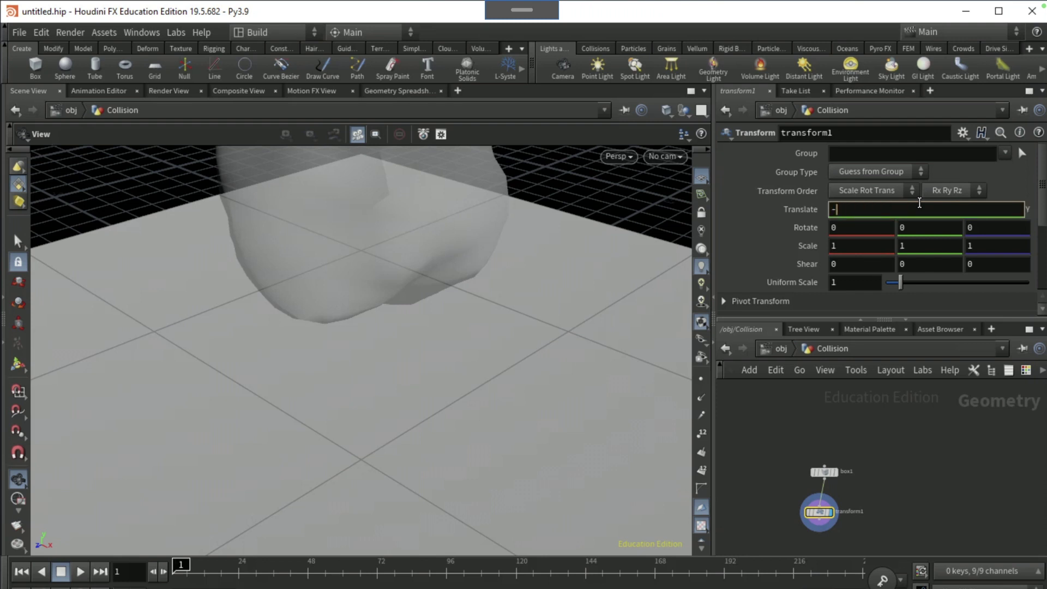
text(0.1)
key(Return)
Duplicate the transform as transform2 with Translate Y set to 1.75
key(ctrl+c)
key(ctrl+v)
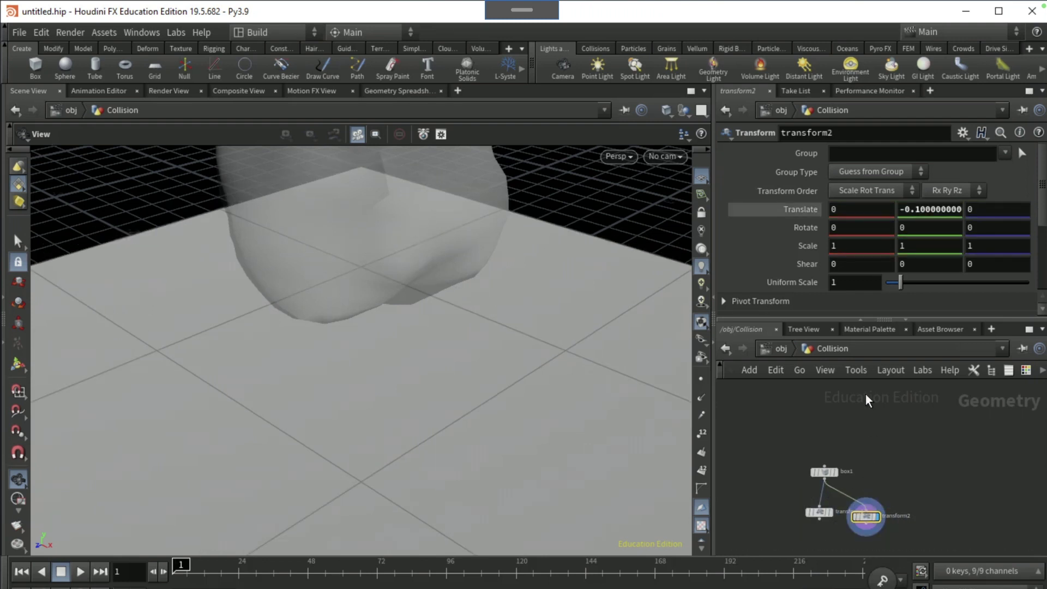
click(908, 213)
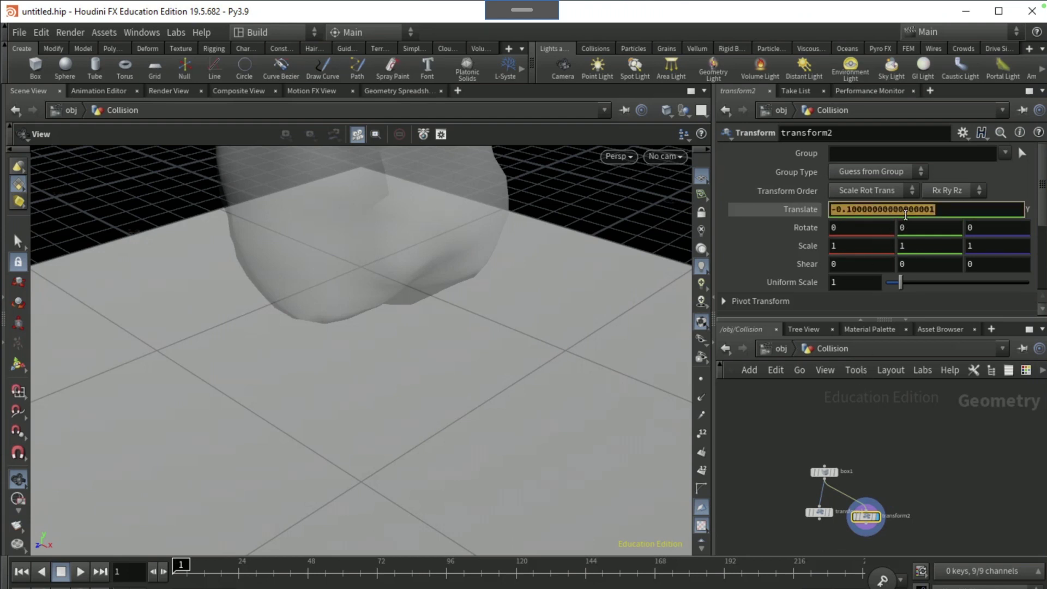
text(1.)
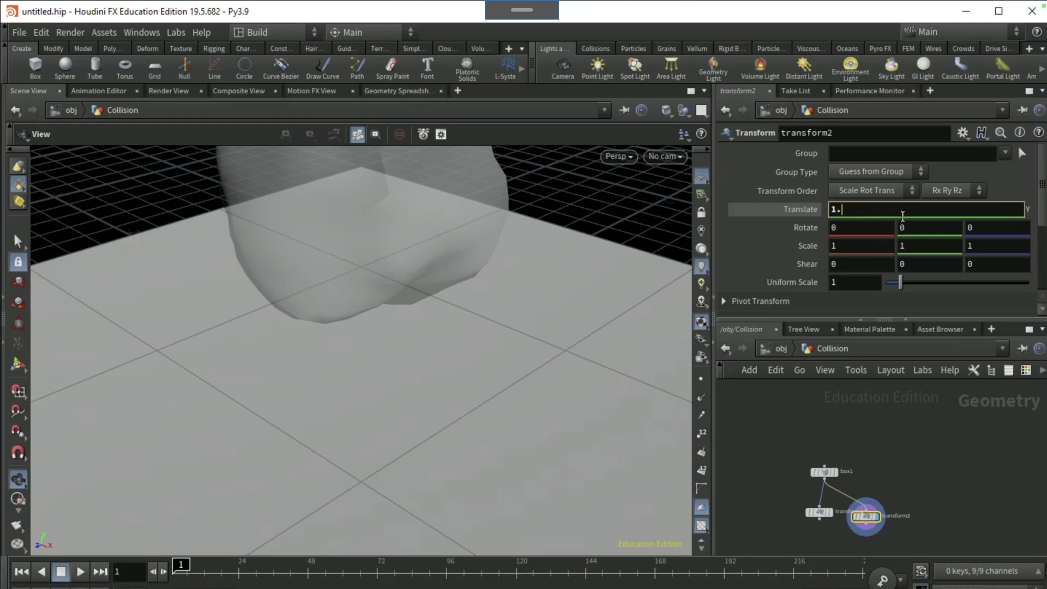
text(75)
key(Return)
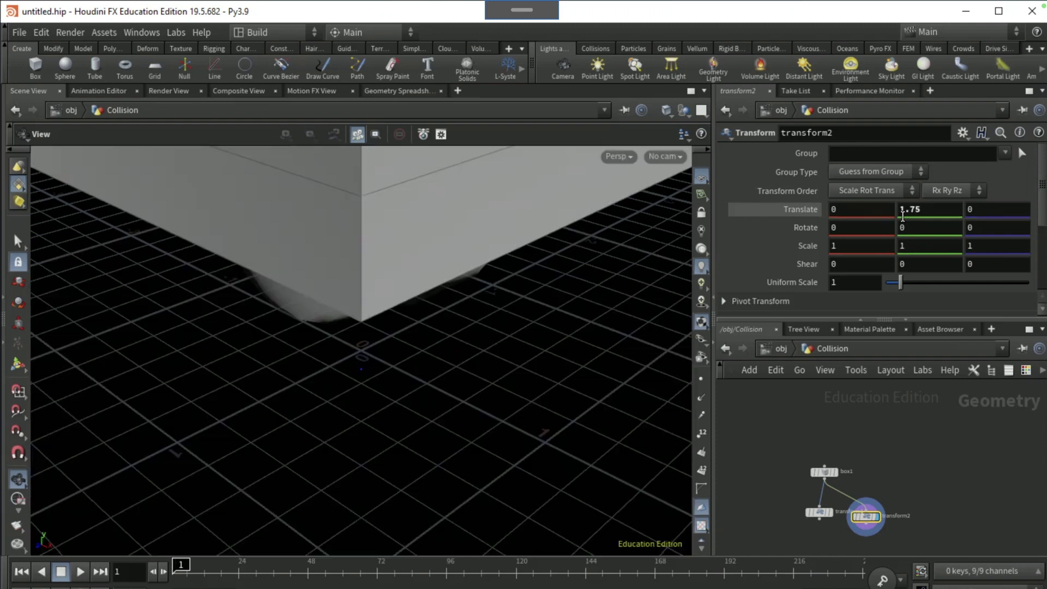
Display and keyframe the platform at frame 1, then set the scene to 25 fps
click(877, 519)
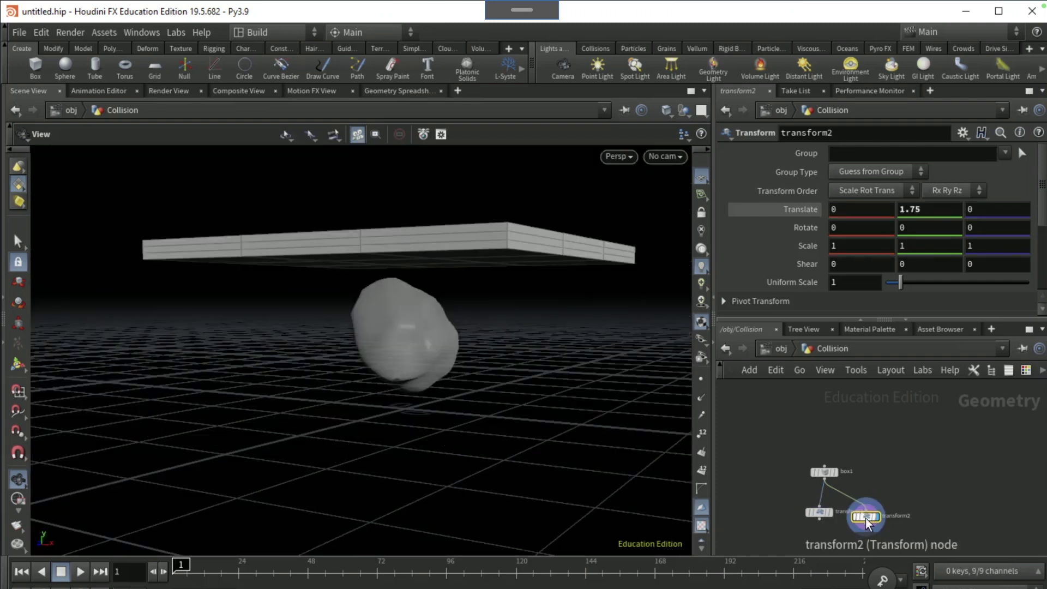
alt+click(798, 209)
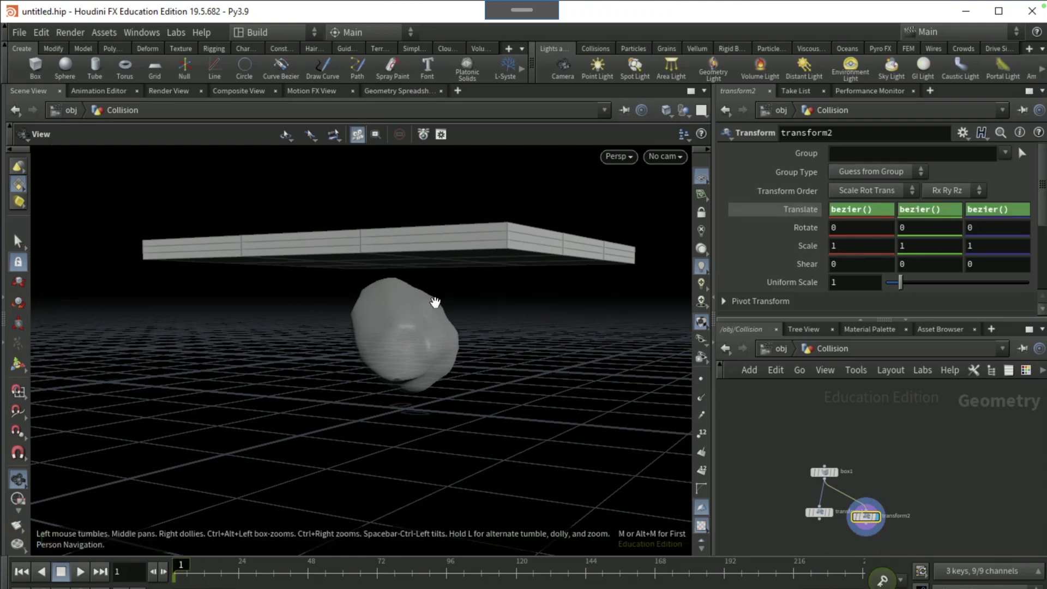
click(921, 570)
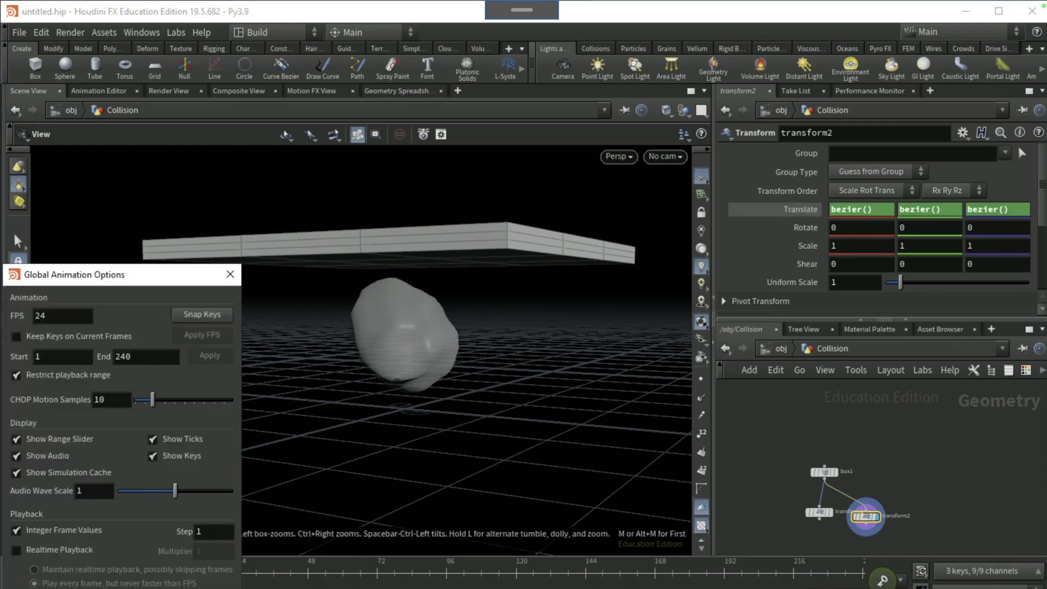
click(64, 316)
key(BackSpace)
text(5)
key(Return)
click(180, 335)
Set the animation end frame to 200 and apply the range
click(152, 355)
key(BackSpace)
key(BackSpace)
text(00)
key(Return)
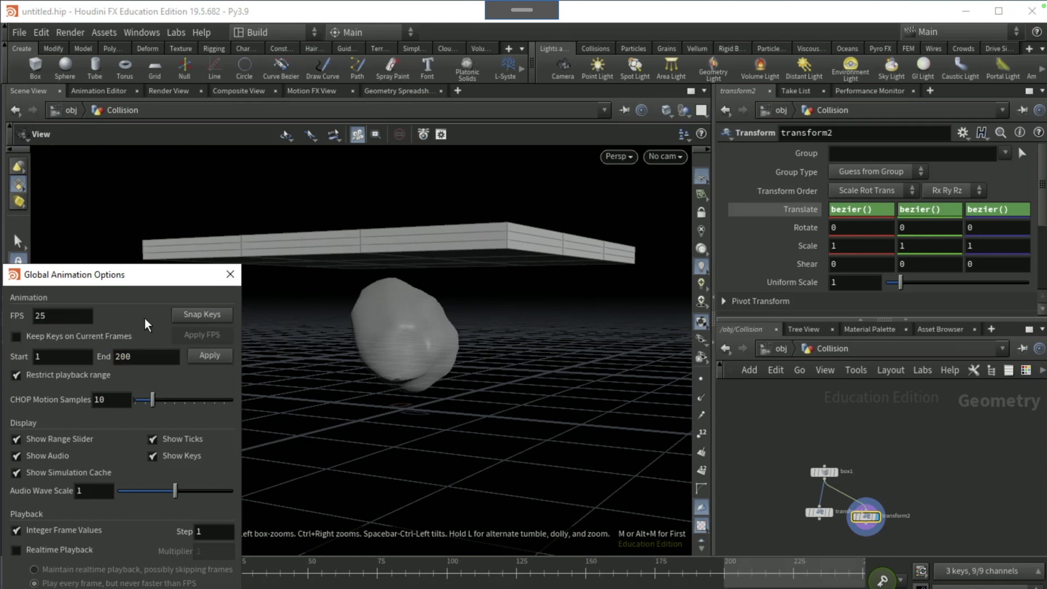
click(213, 355)
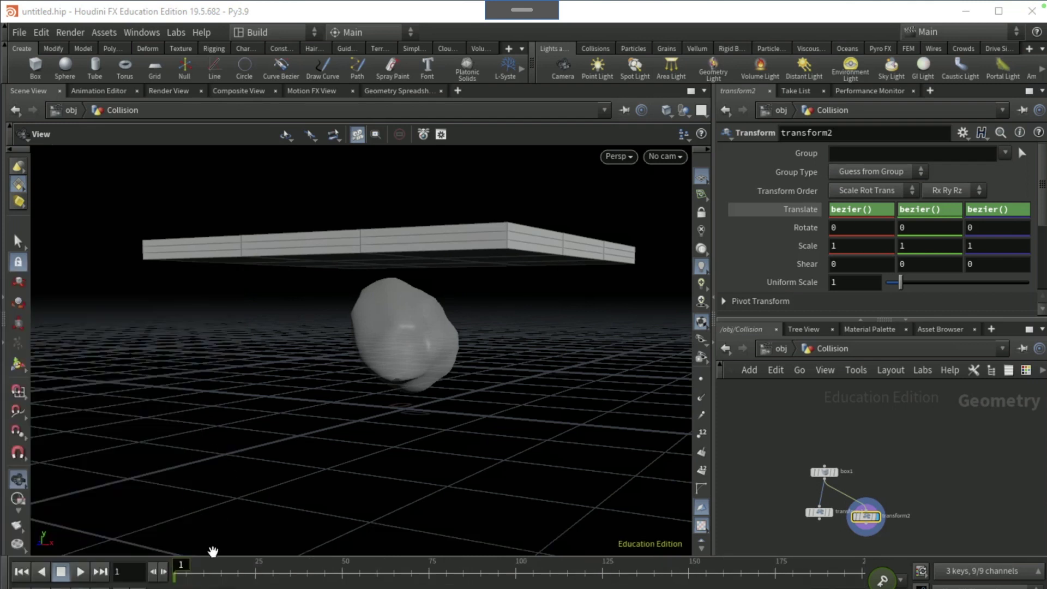
Keyframe the platform at frame 20, then key it at frame 50 with Y 0.86
click(238, 572)
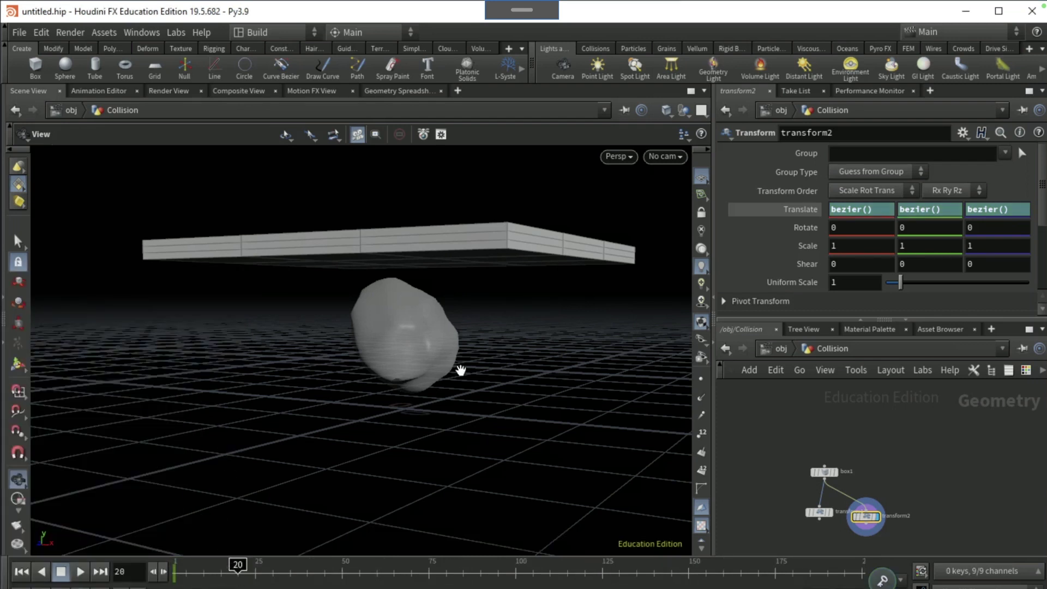
alt+click(796, 205)
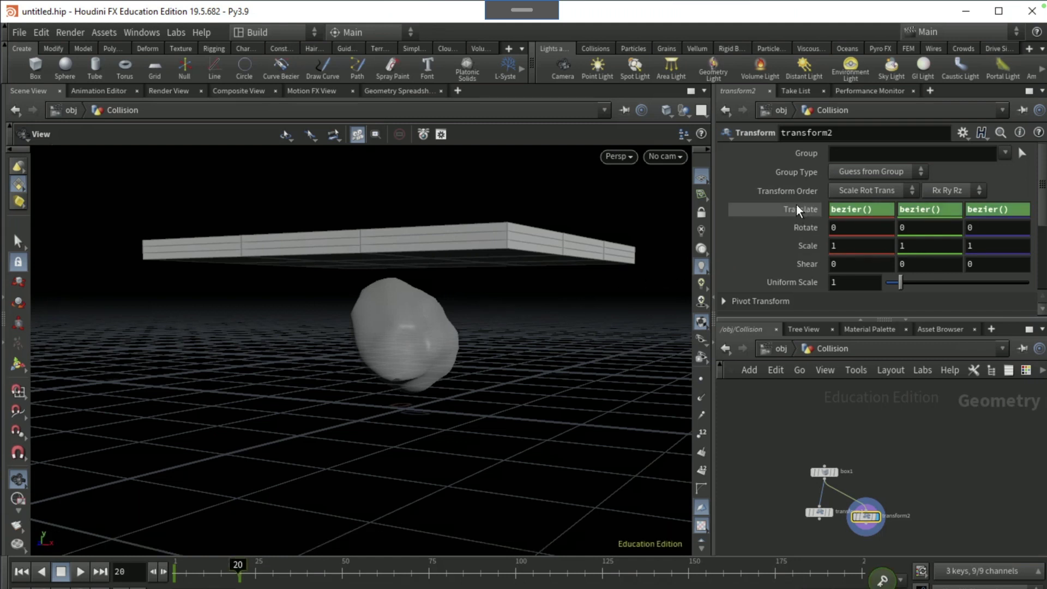
click(343, 573)
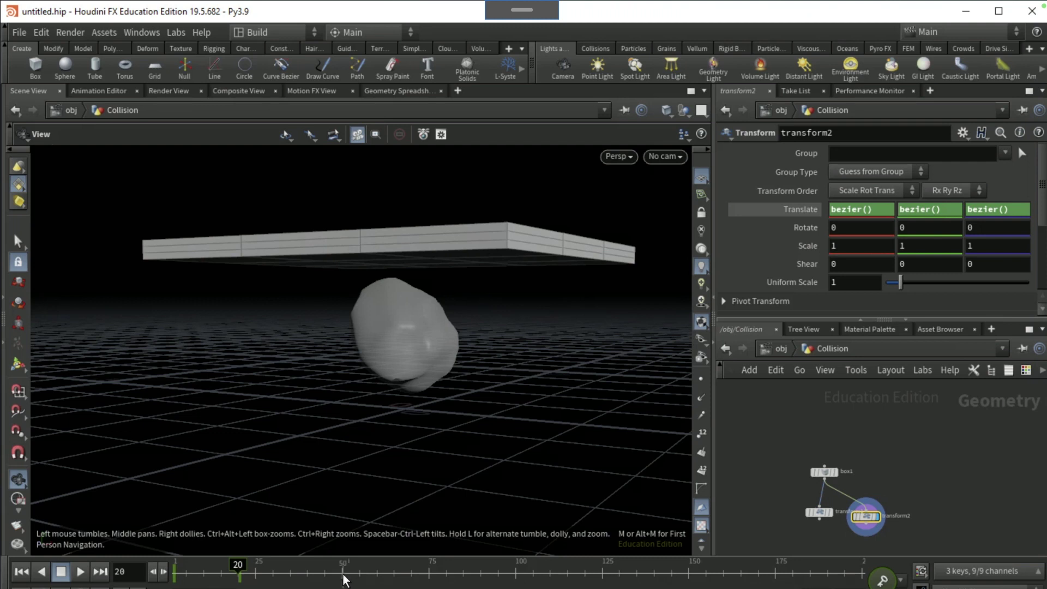
alt+click(798, 209)
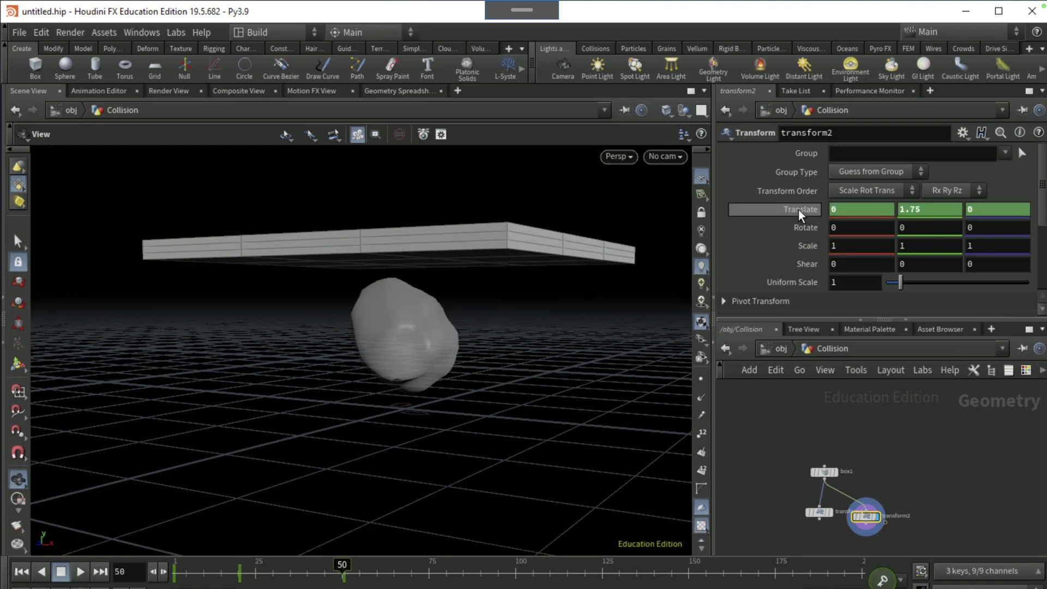
click(936, 211)
text(.86)
key(Return)
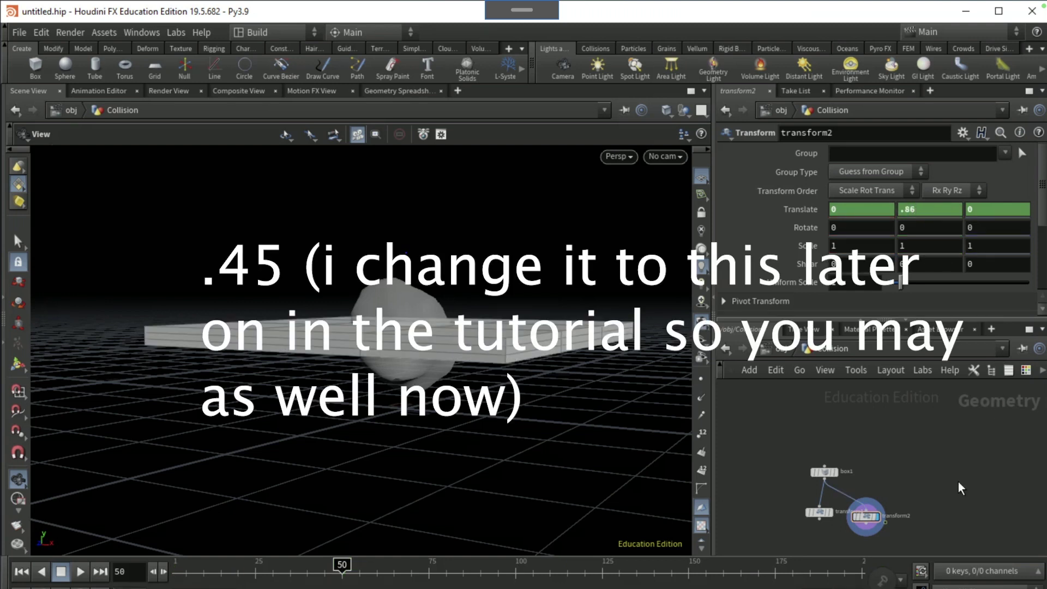
Keyframe the platform at frame 72, then set Translate Y to 2.6 at frame 105
click(419, 574)
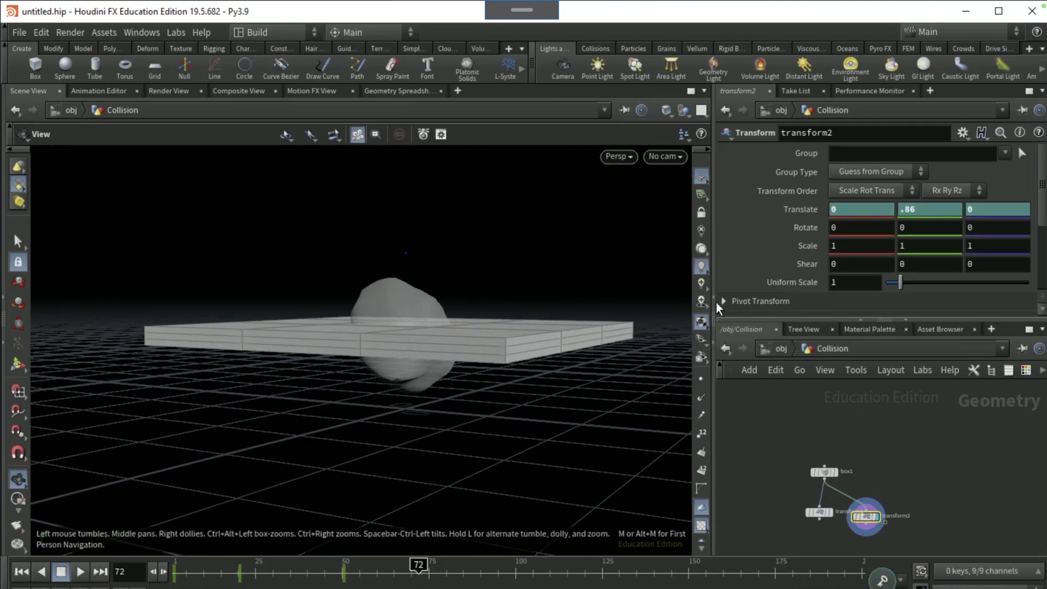
alt+click(792, 204)
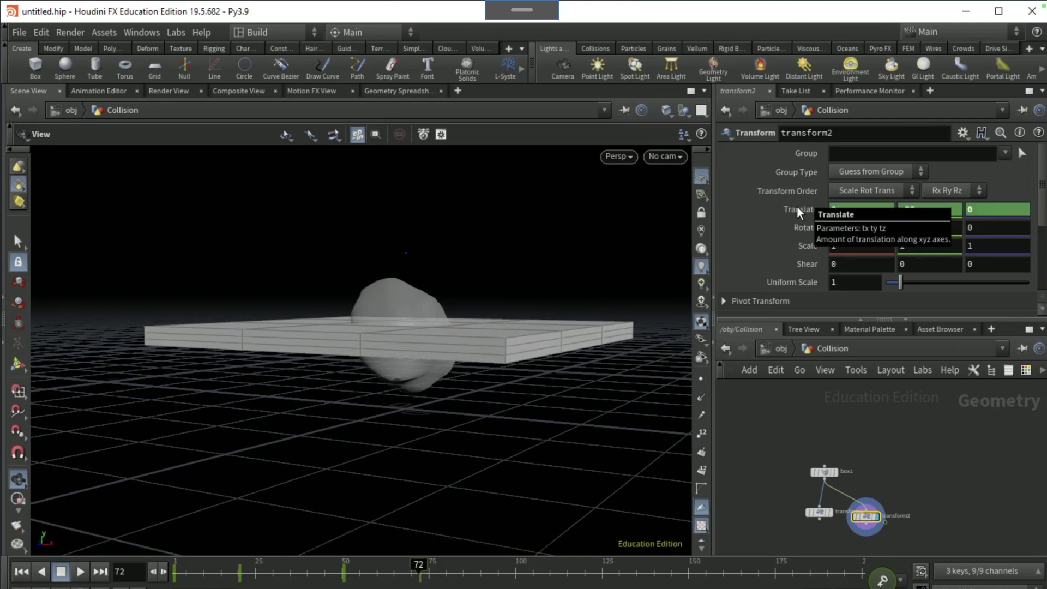
click(534, 574)
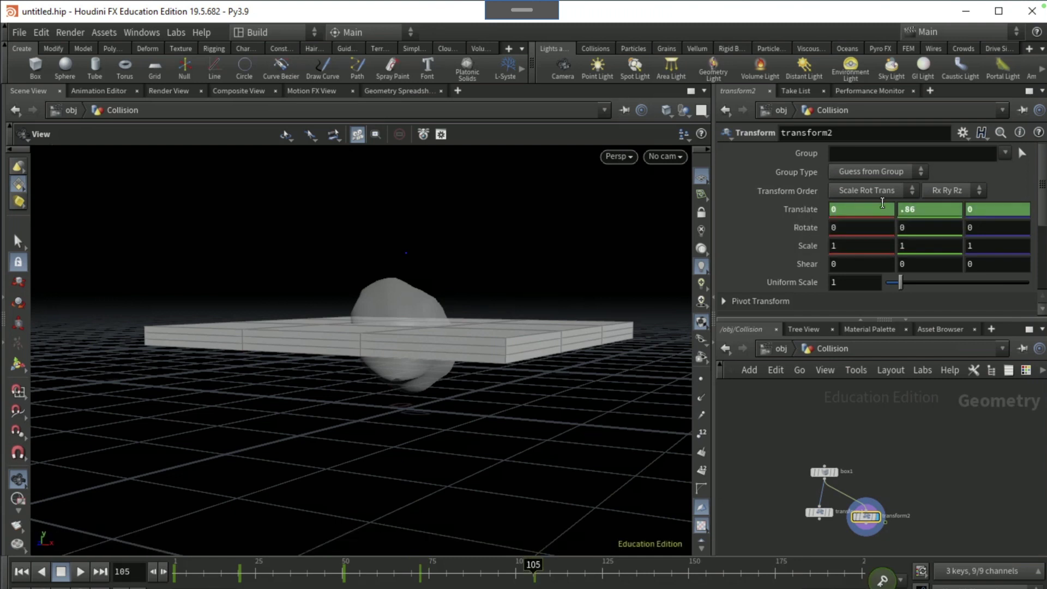
click(941, 211)
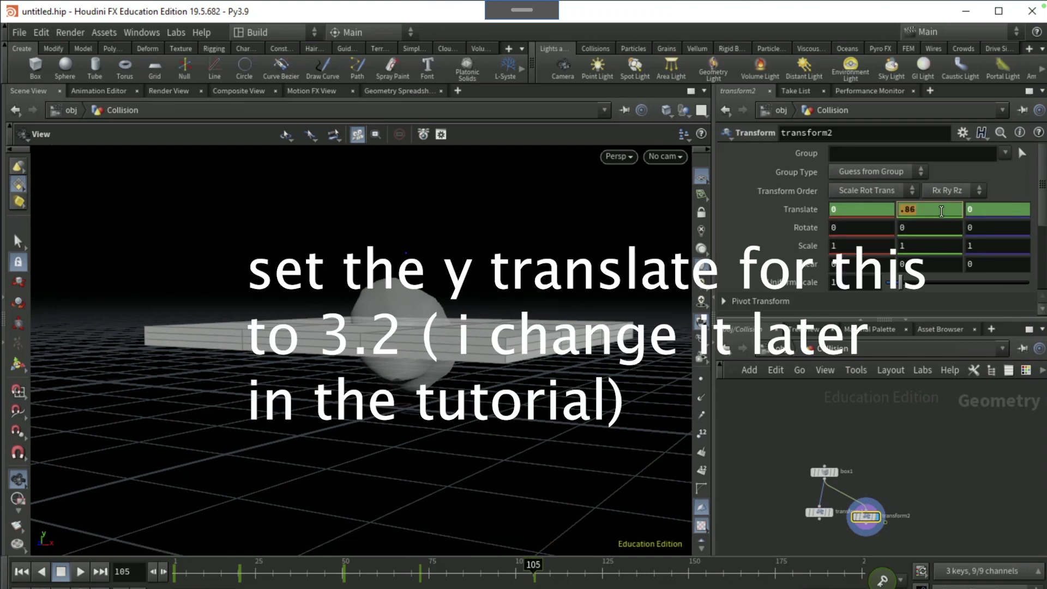
click(995, 497)
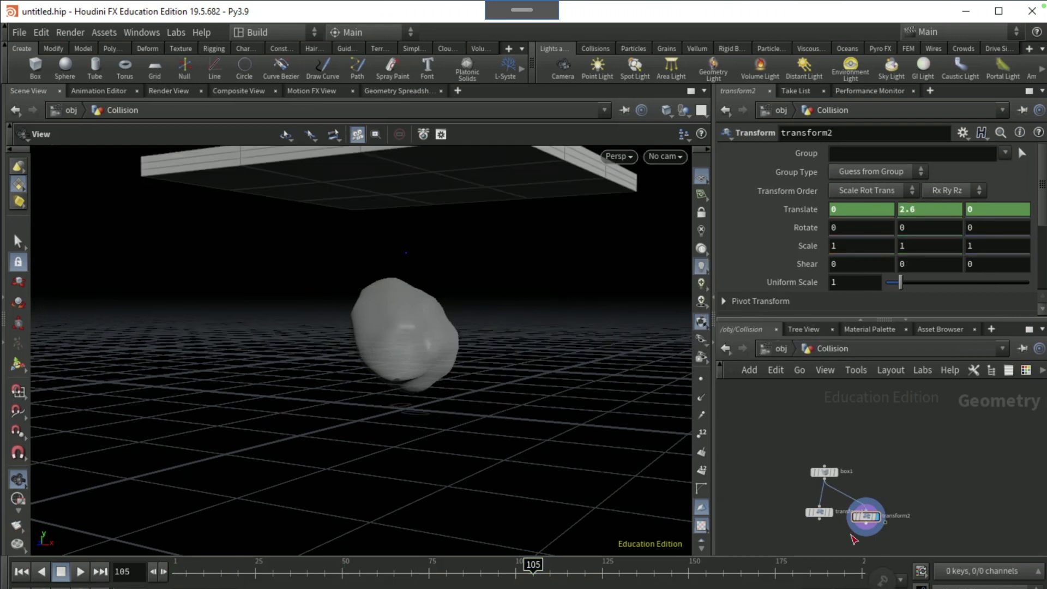
Add merge1 below the transforms and wire both transform1 and transform2 into it
middle_drag(849, 534, 834, 496)
key(Tab)
text(merge)
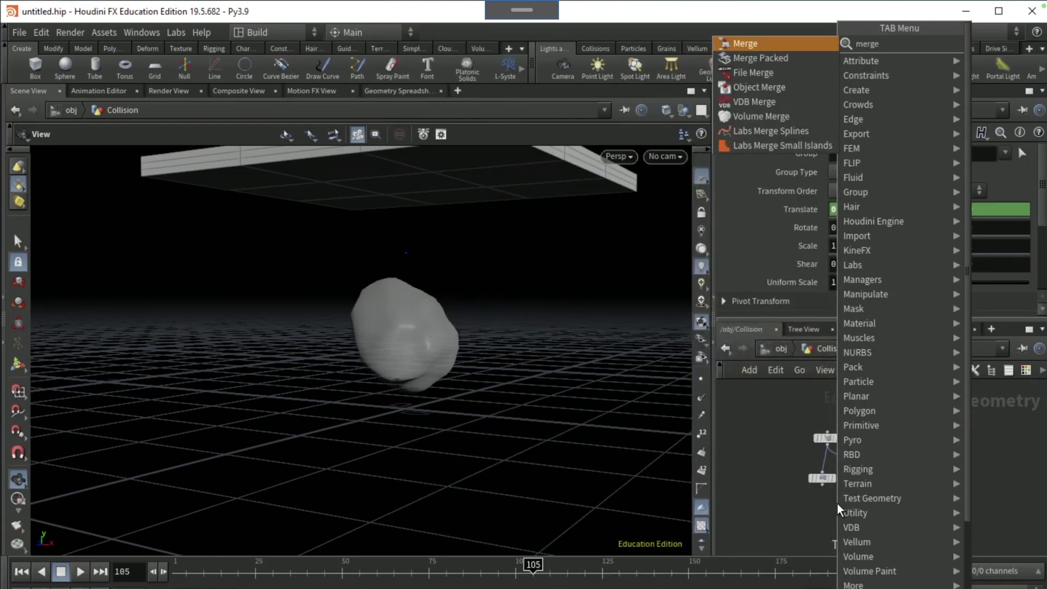
key(Return)
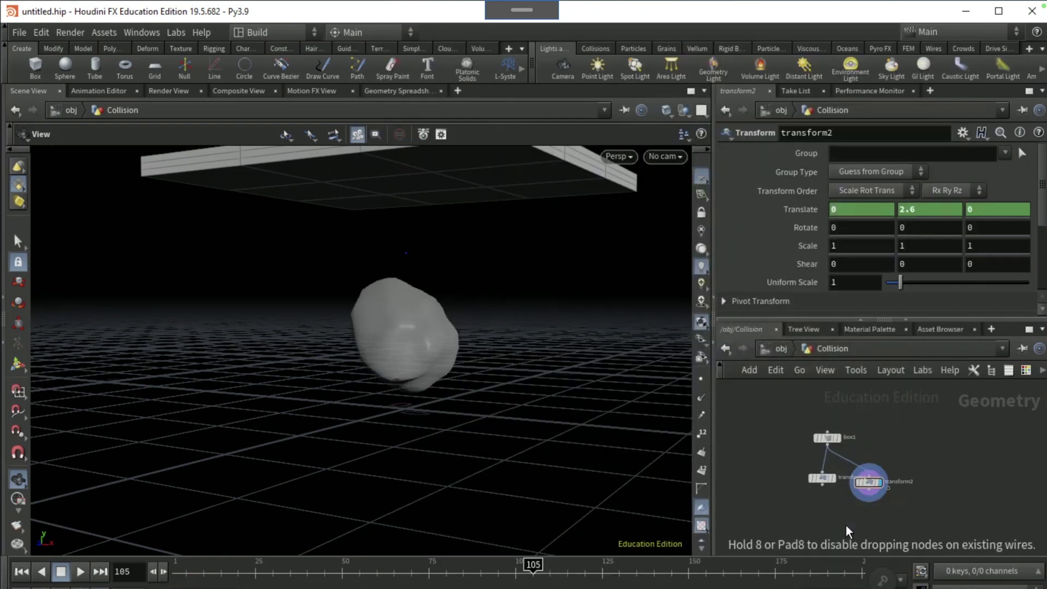
click(844, 520)
click(823, 486)
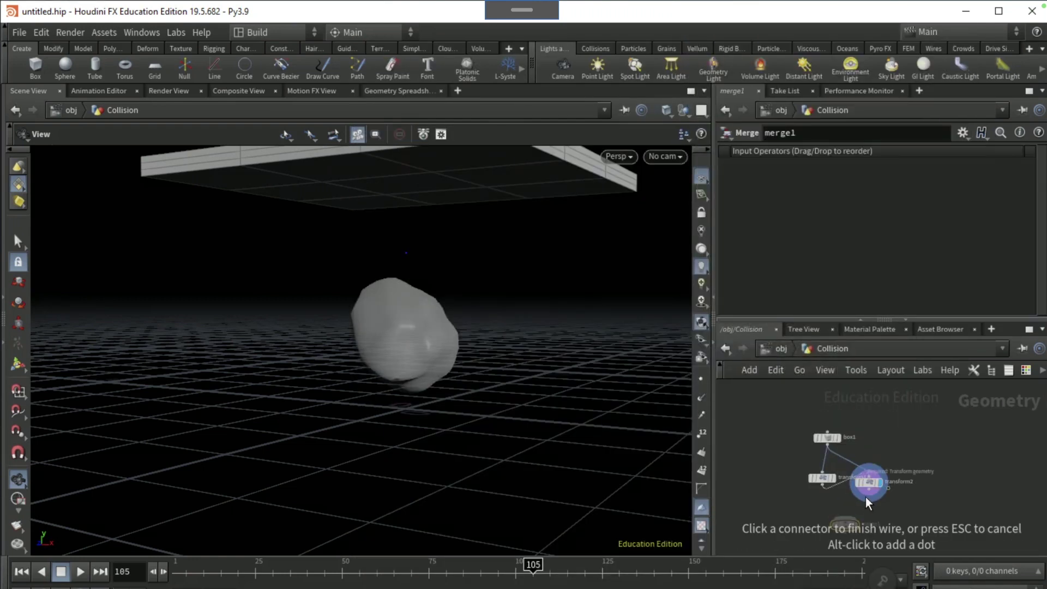
click(844, 514)
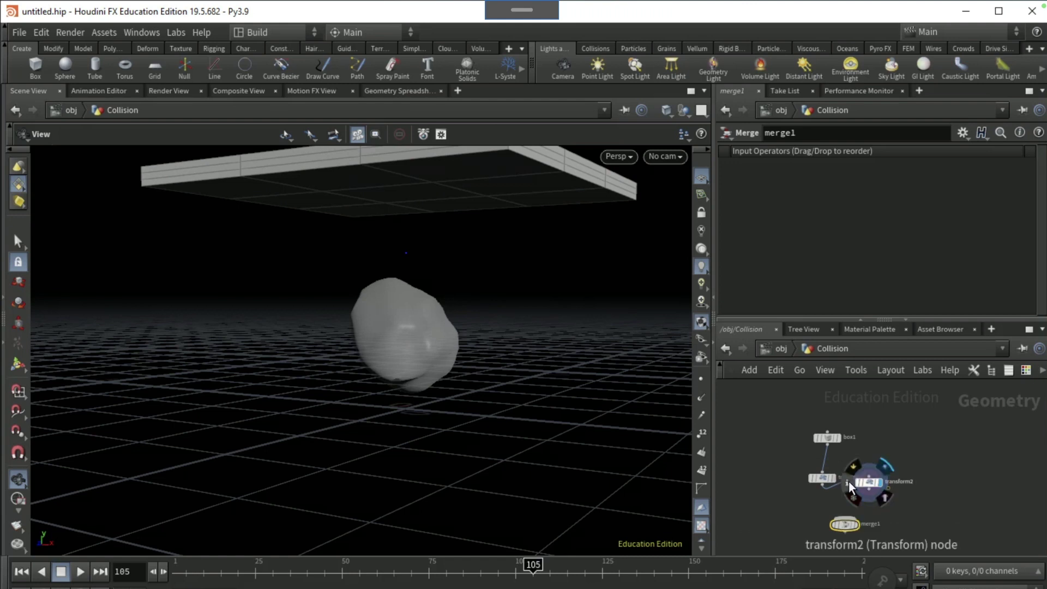
click(822, 486)
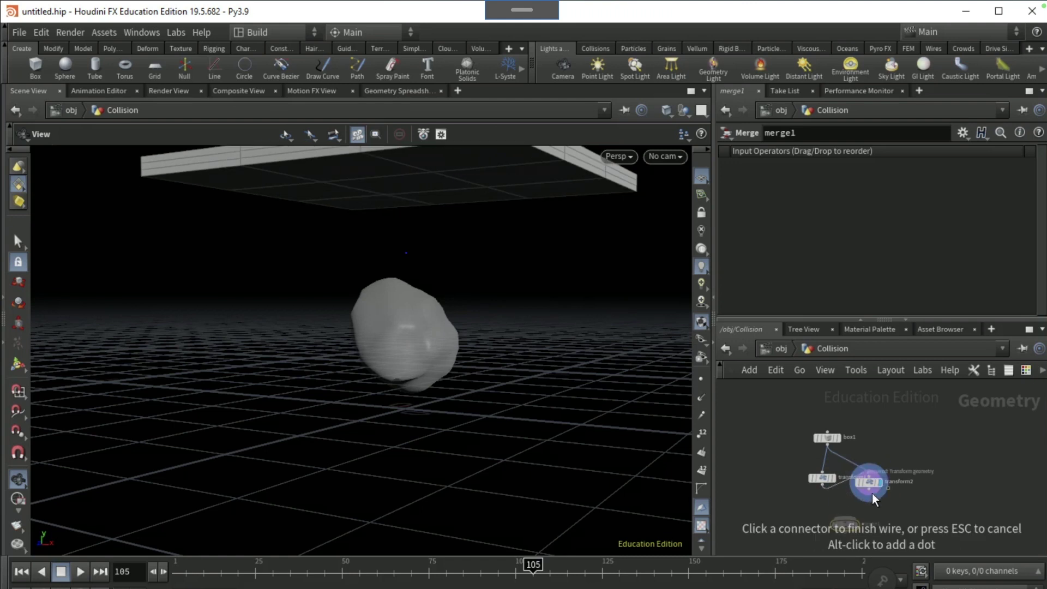
click(846, 517)
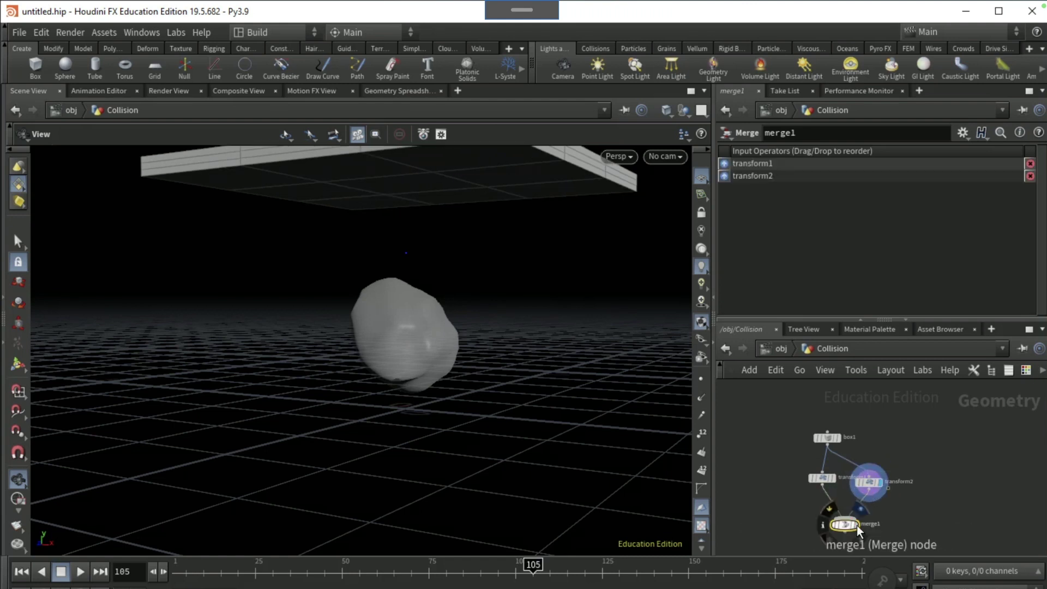
middle_drag(844, 525, 840, 474)
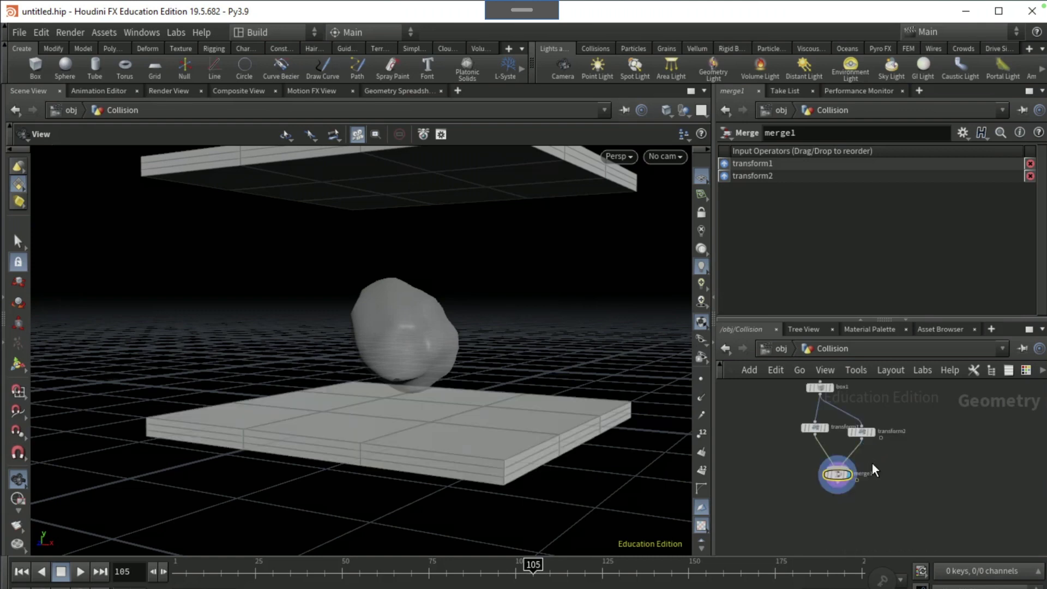
Add trail1 under merge1, computing velocity with Central Difference approximation
click(837, 486)
key(Tab)
text(trail)
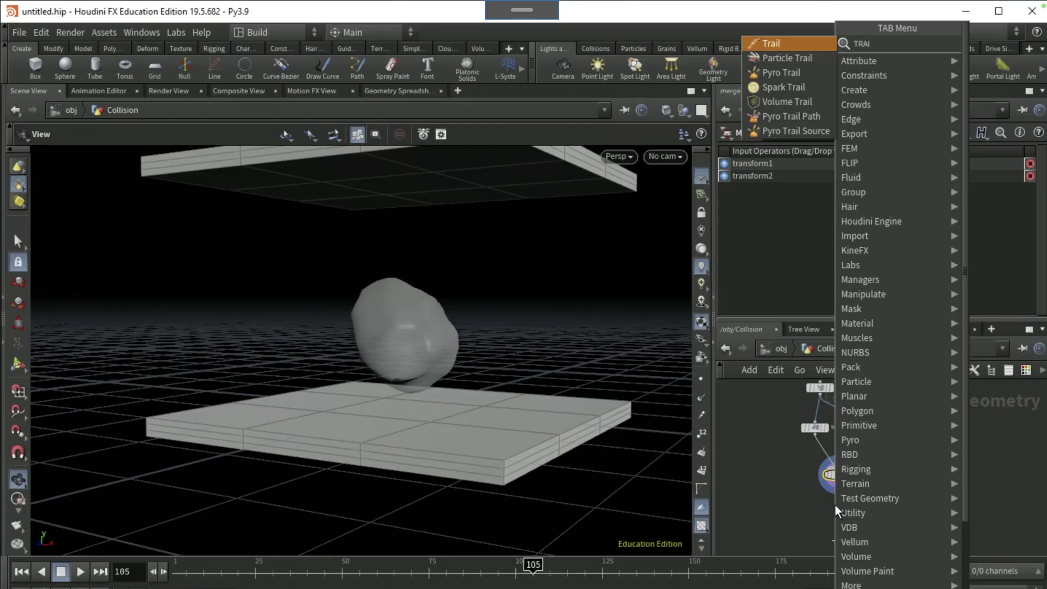
key(Escape)
click(835, 505)
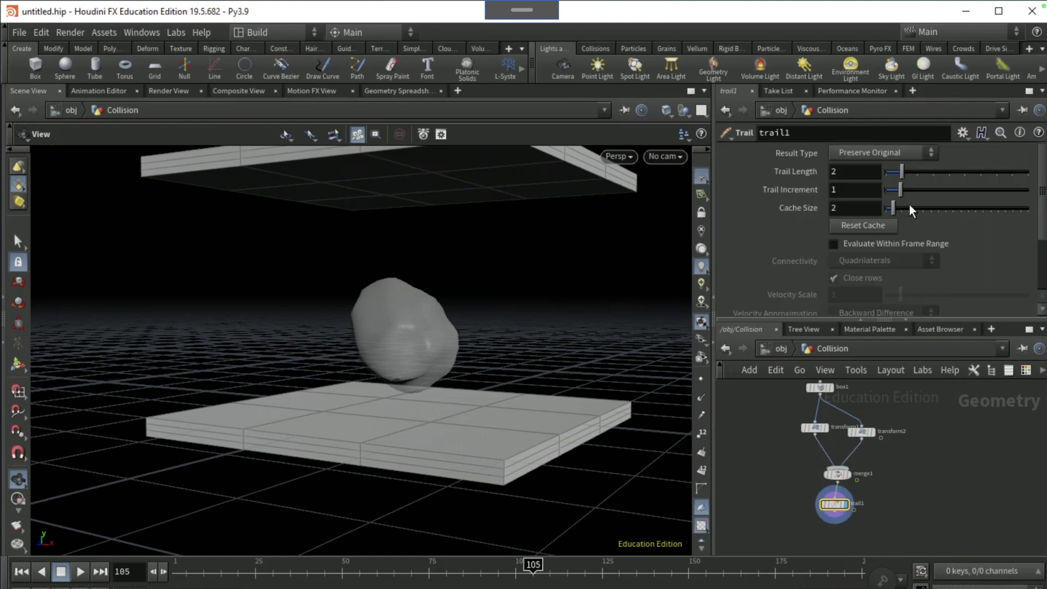
click(871, 154)
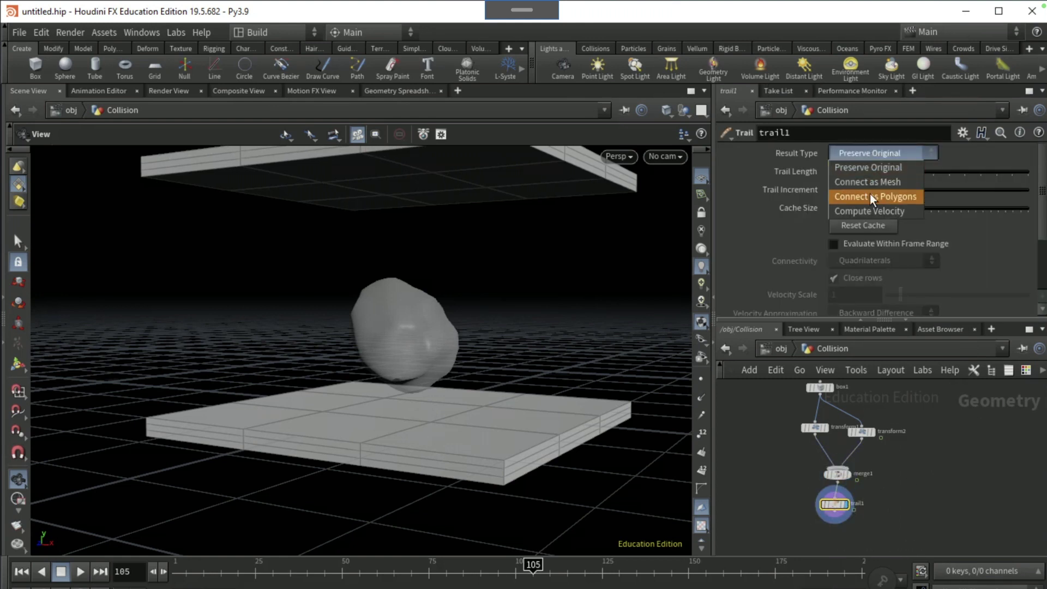
click(868, 211)
scroll(807, 283, down, 1)
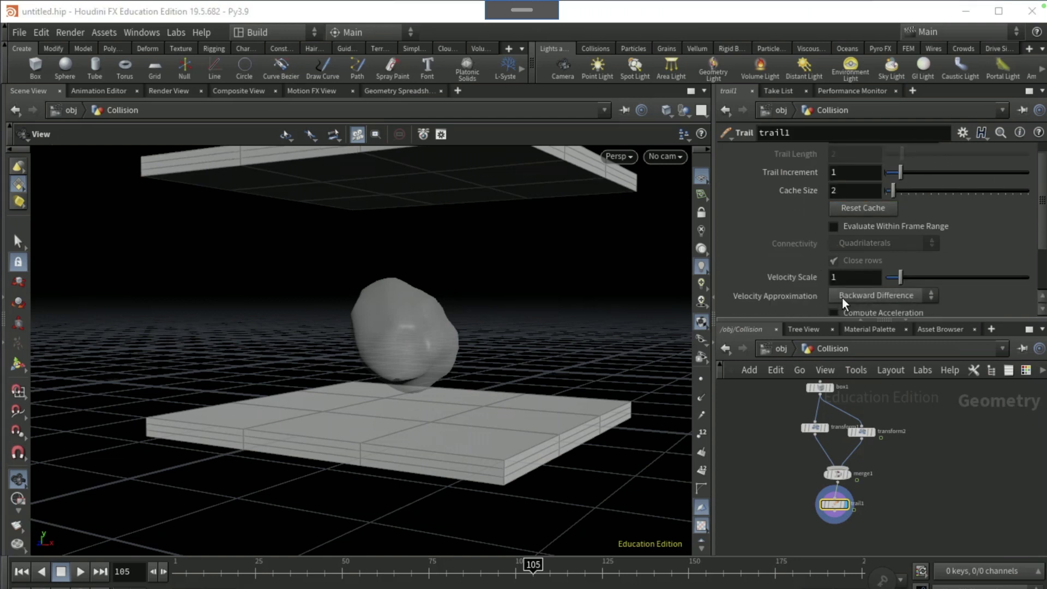
click(842, 300)
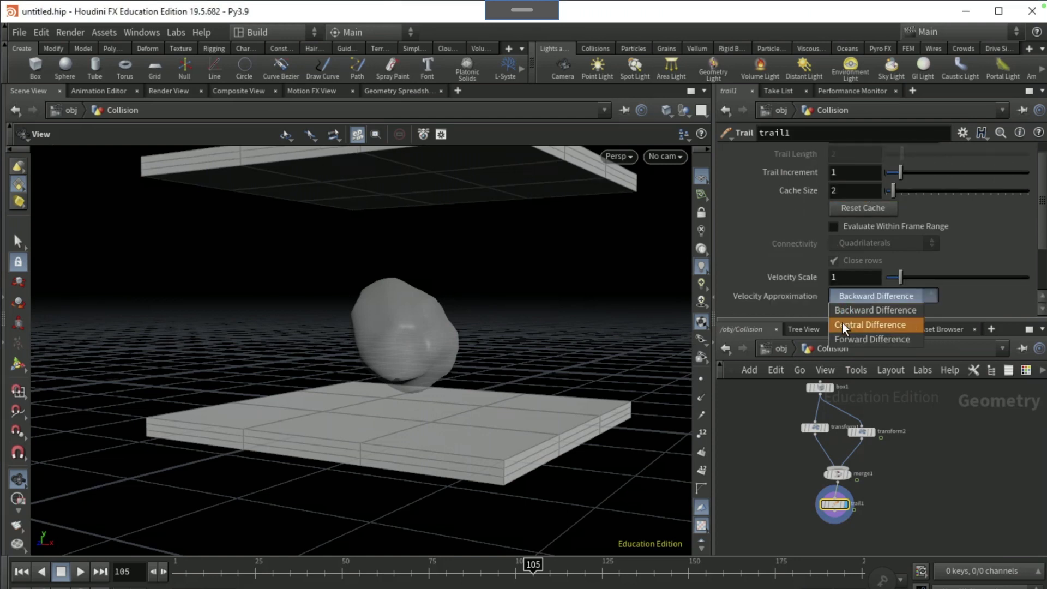
click(842, 325)
Add a Null node under trail1 and name it OUT
click(831, 518)
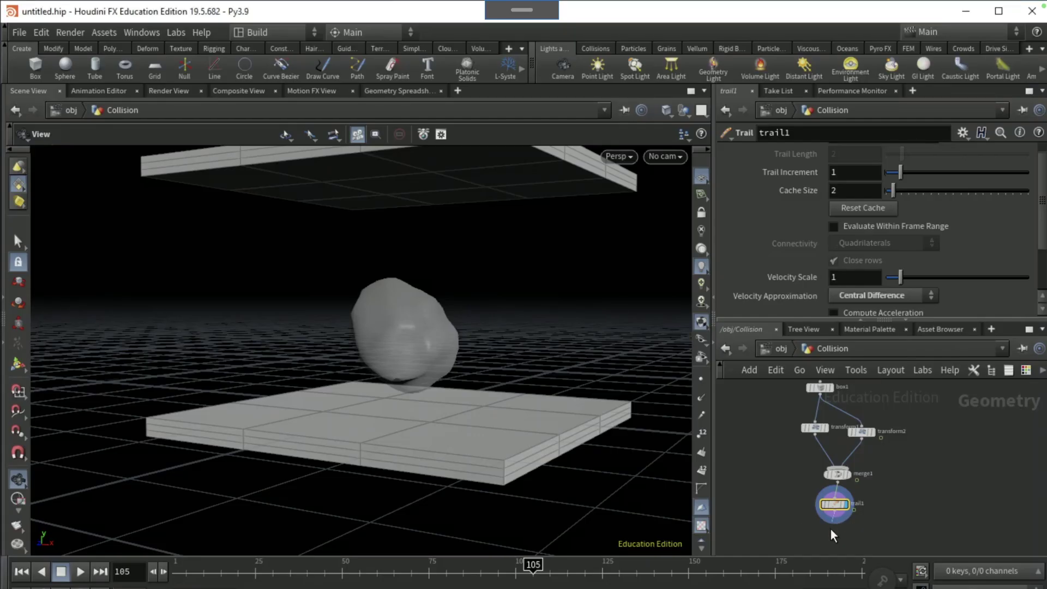
key(Tab)
text(null)
key(Return)
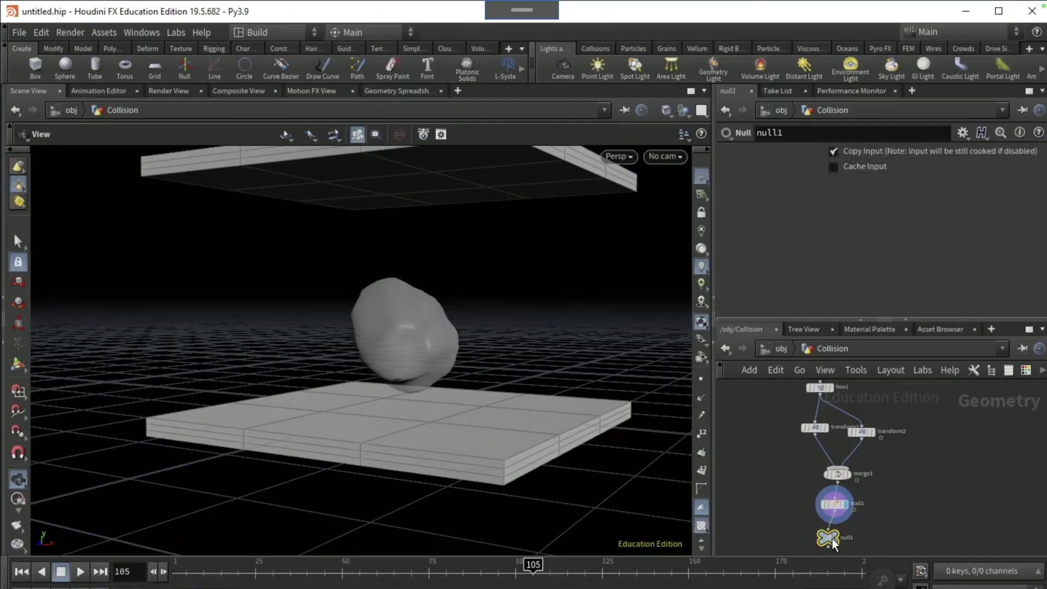
double_click(846, 536)
text(OUT)
key(Return)
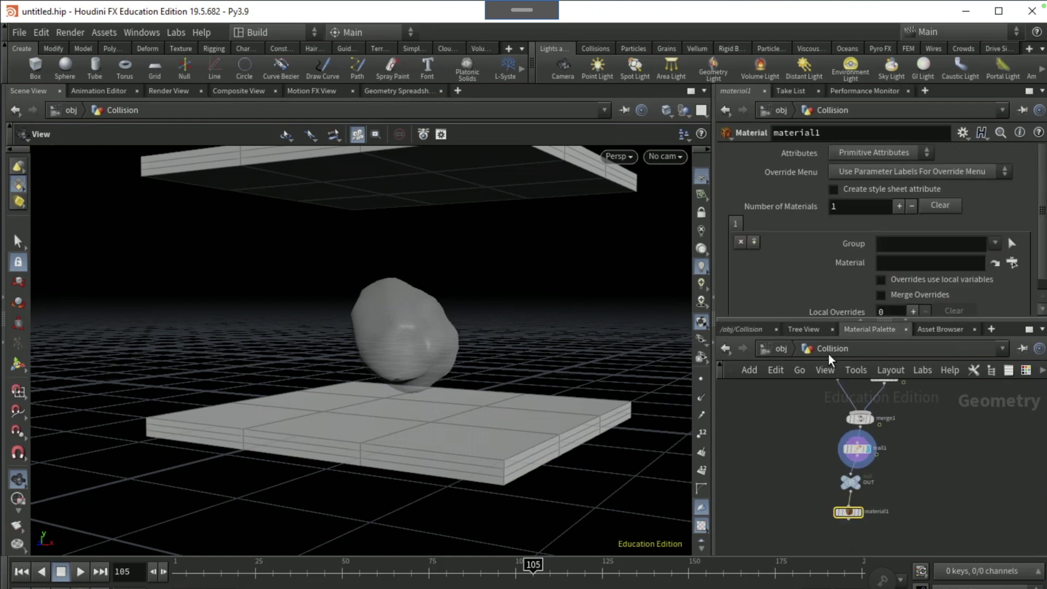
Apply a Principled shader to the collision boxes and set its base colour to cyan (00FFFF)
drag(790, 391, 908, 409)
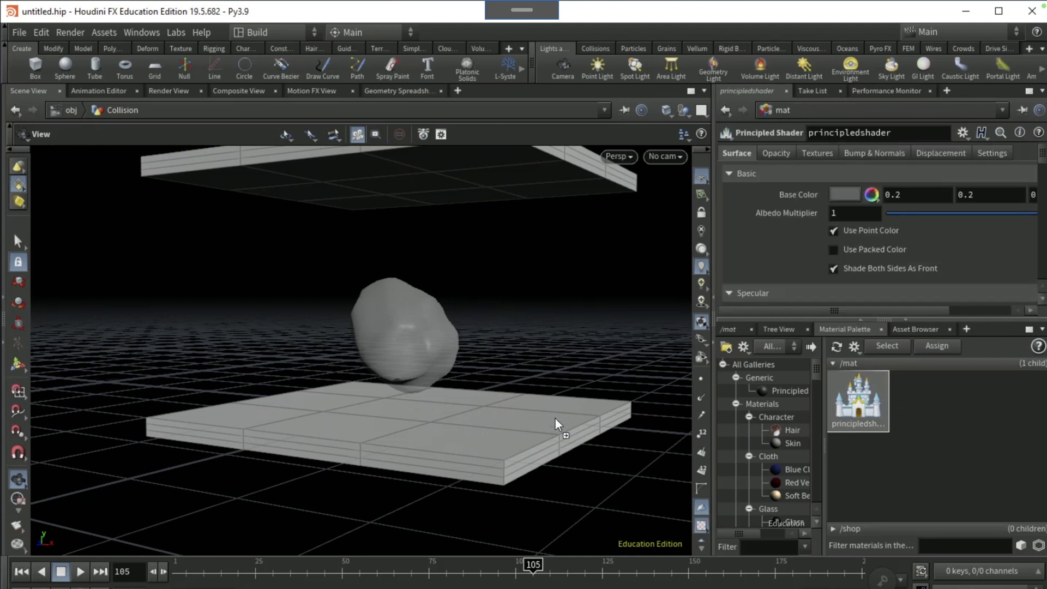
drag(552, 419, 548, 424)
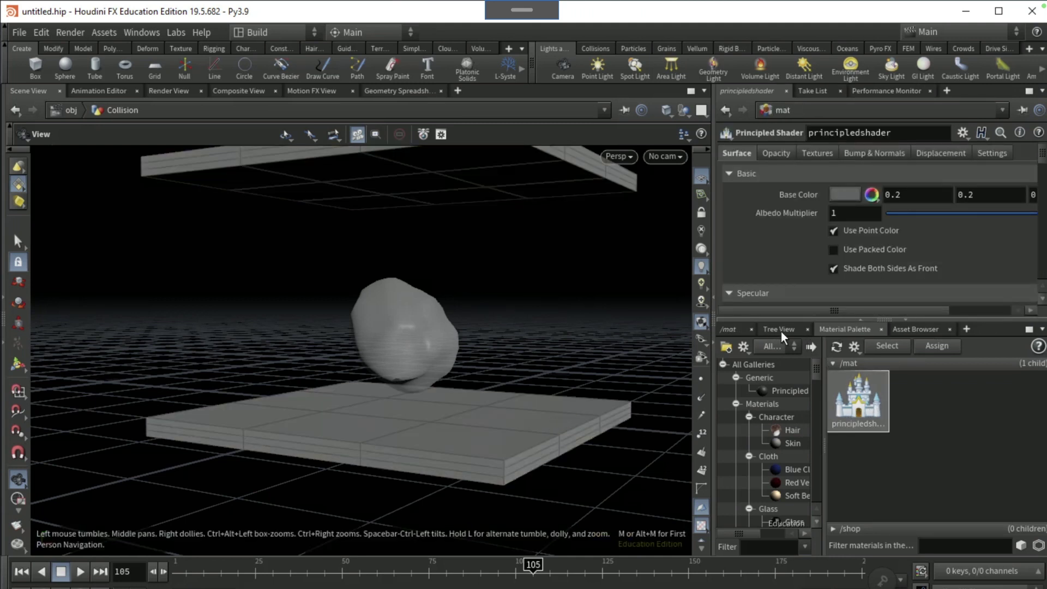
click(730, 329)
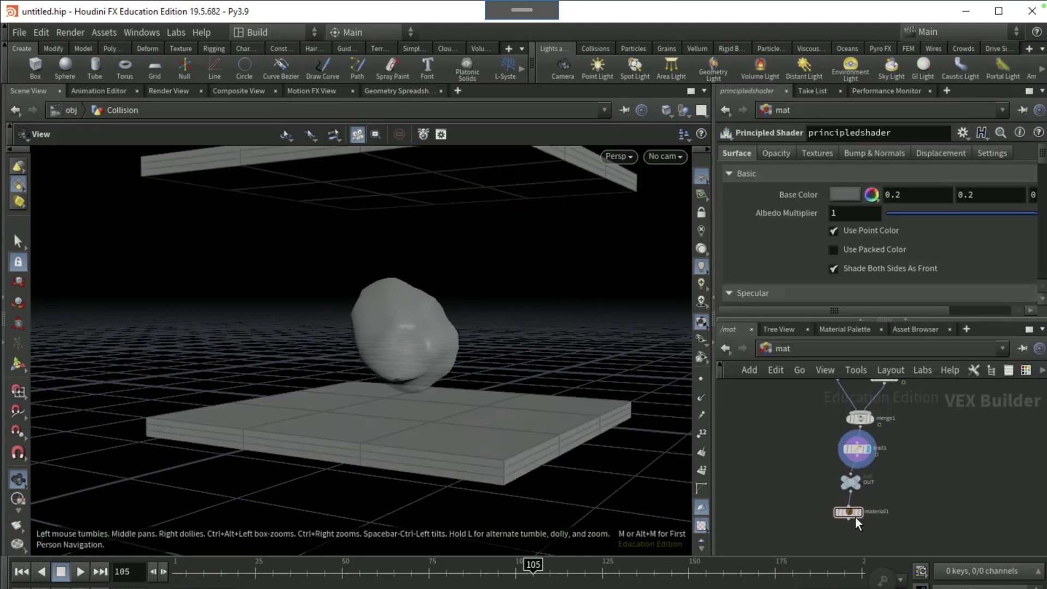
click(843, 192)
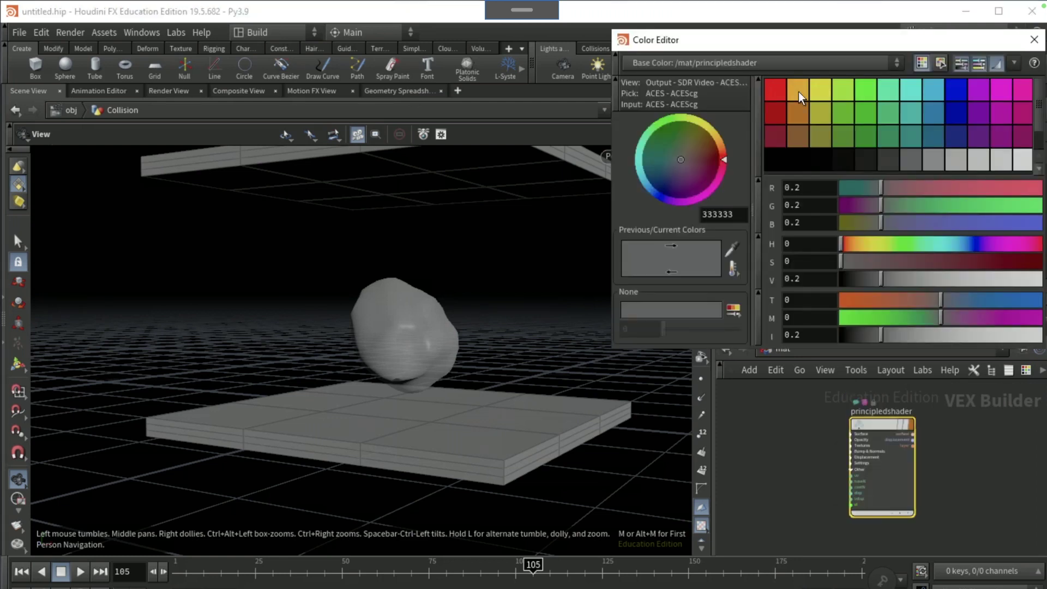
click(915, 87)
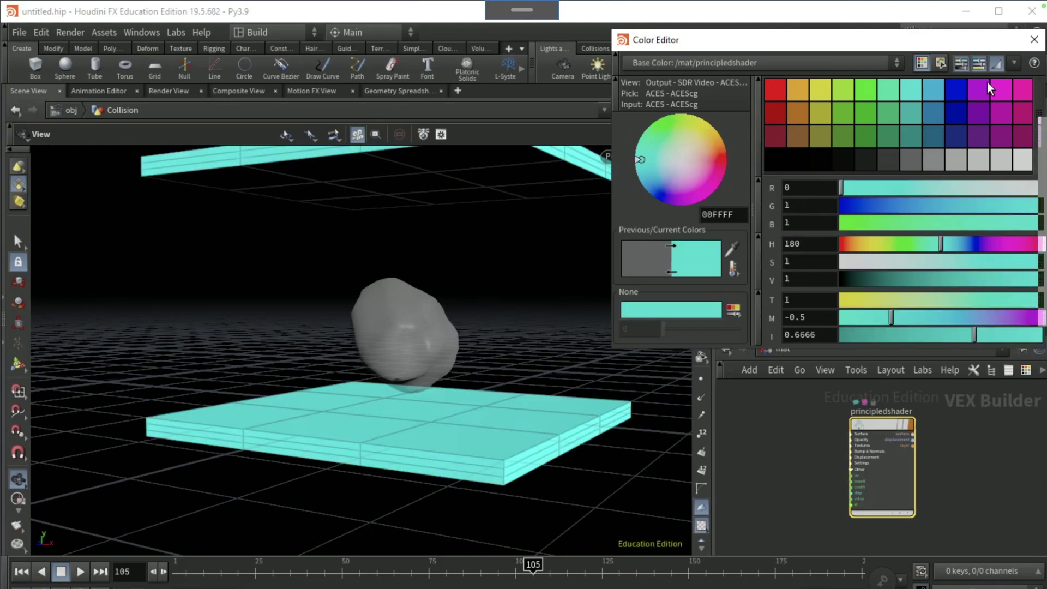
click(1034, 39)
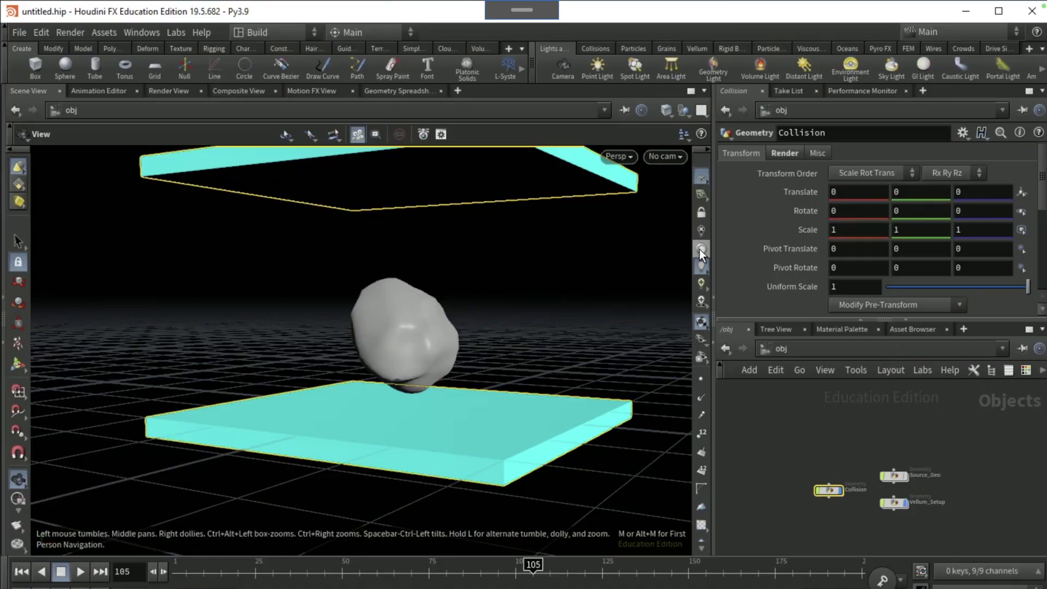
Inside Vellum_Setup, duplicate the object merge and name the two nodes source and collision
double_click(893, 502)
click(886, 452)
alt+drag(888, 456, 986, 450)
middle_drag(881, 457, 774, 446)
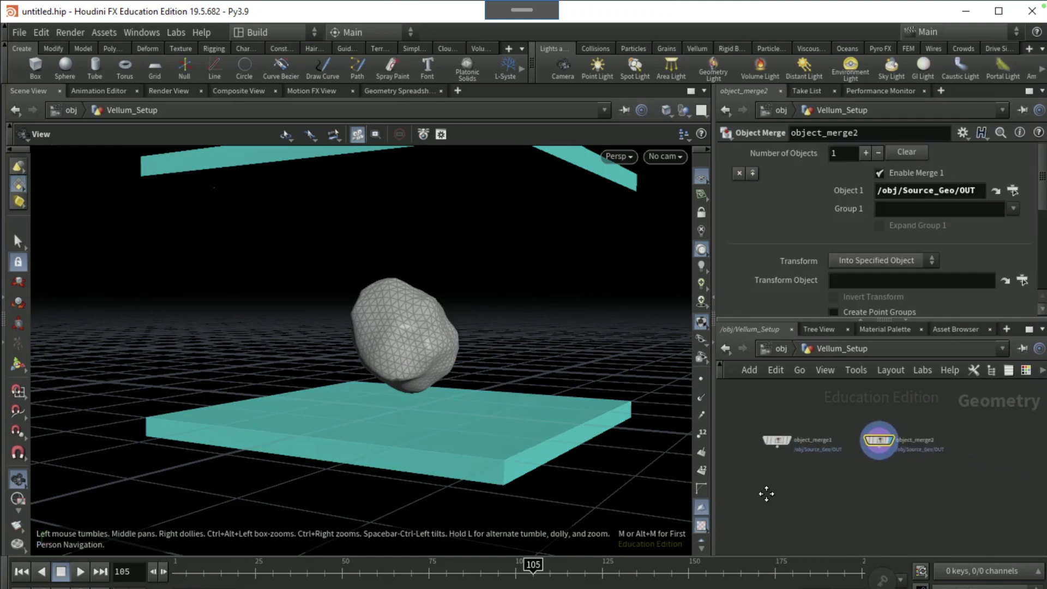
double_click(820, 443)
text(source)
key(Return)
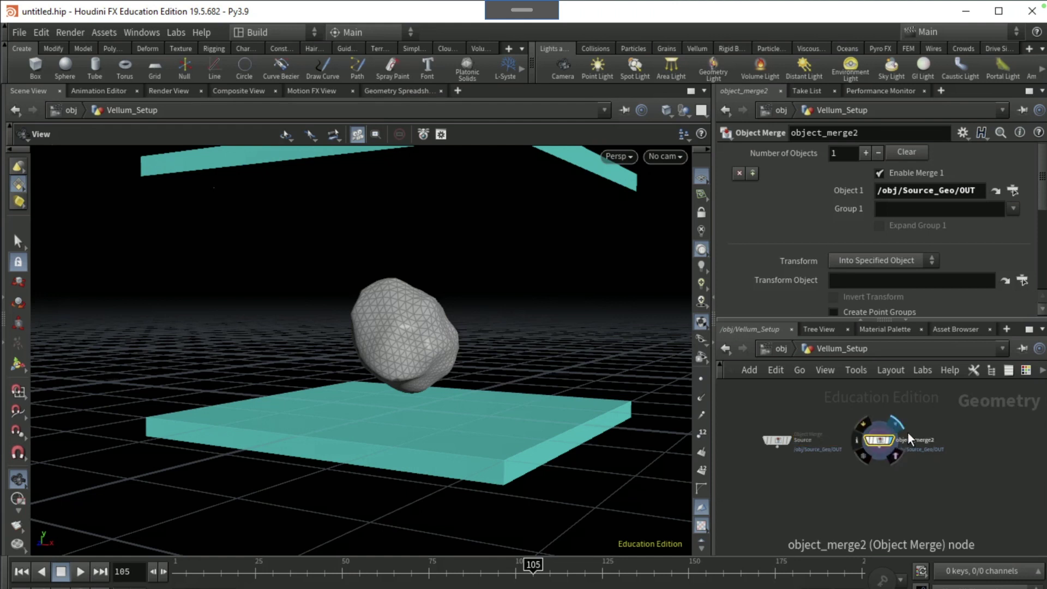
double_click(913, 436)
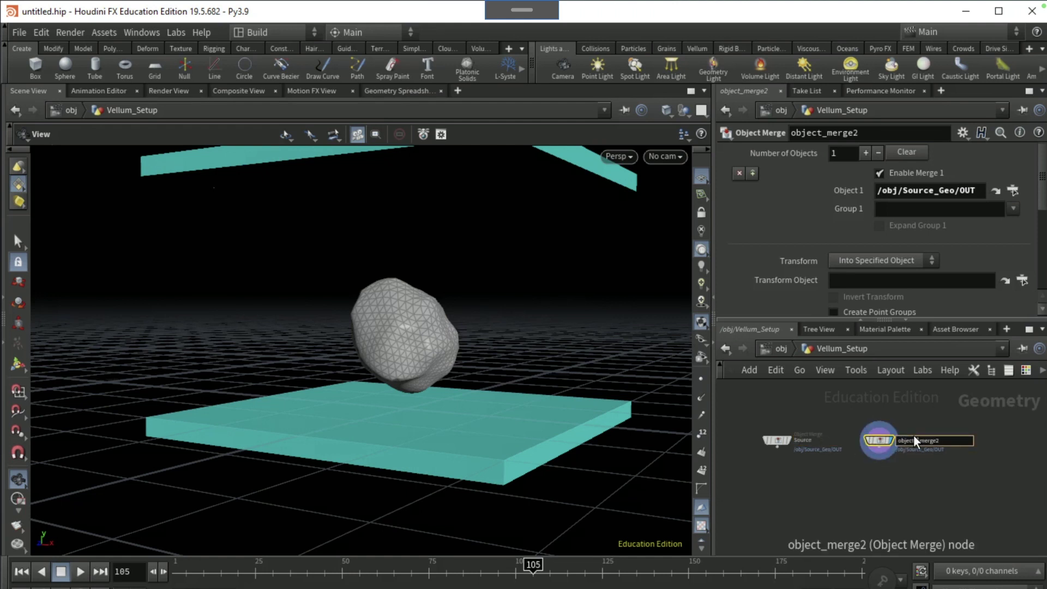
text(collision)
key(Return)
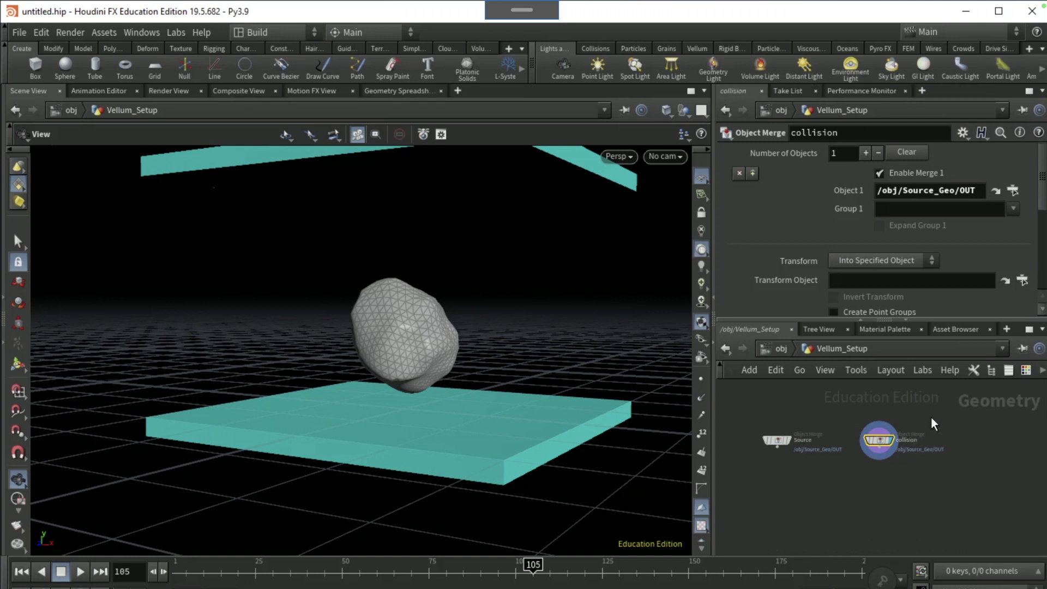
Point the collision merge's Object 1 at /obj/Collision/OUT
click(1012, 190)
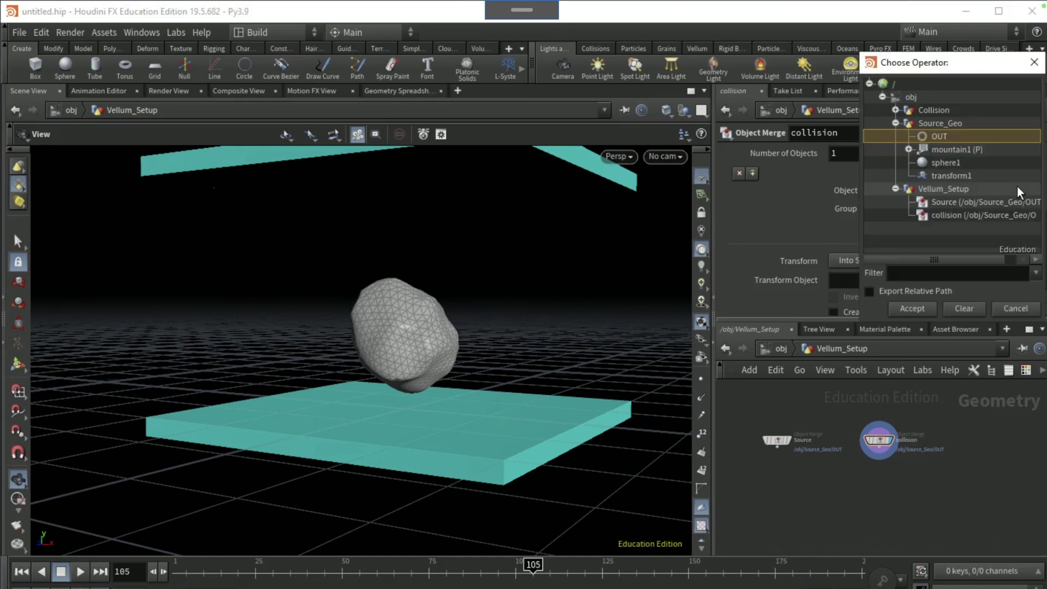
click(895, 109)
click(927, 123)
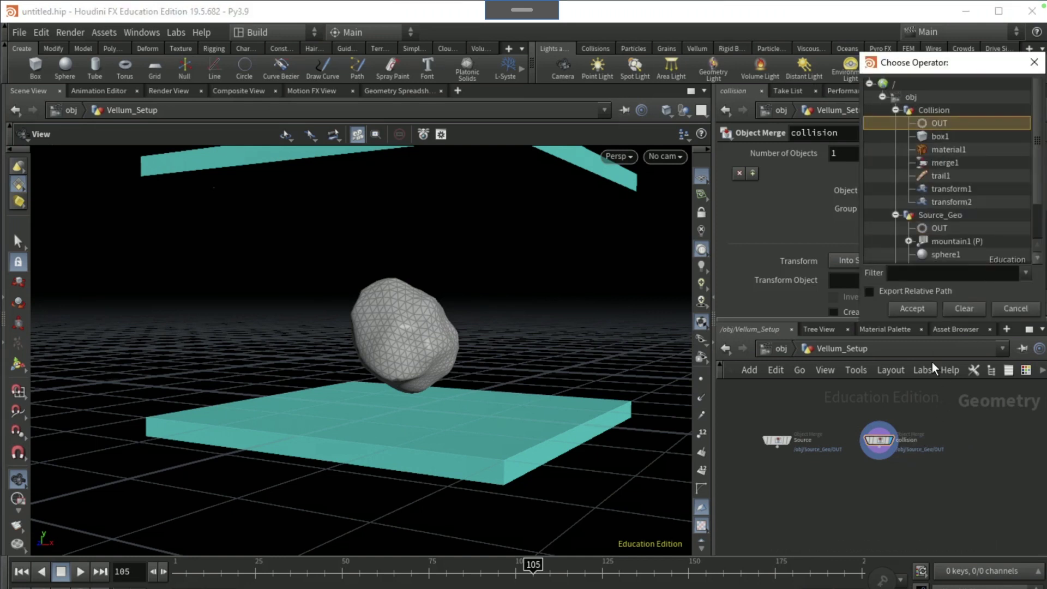
click(925, 309)
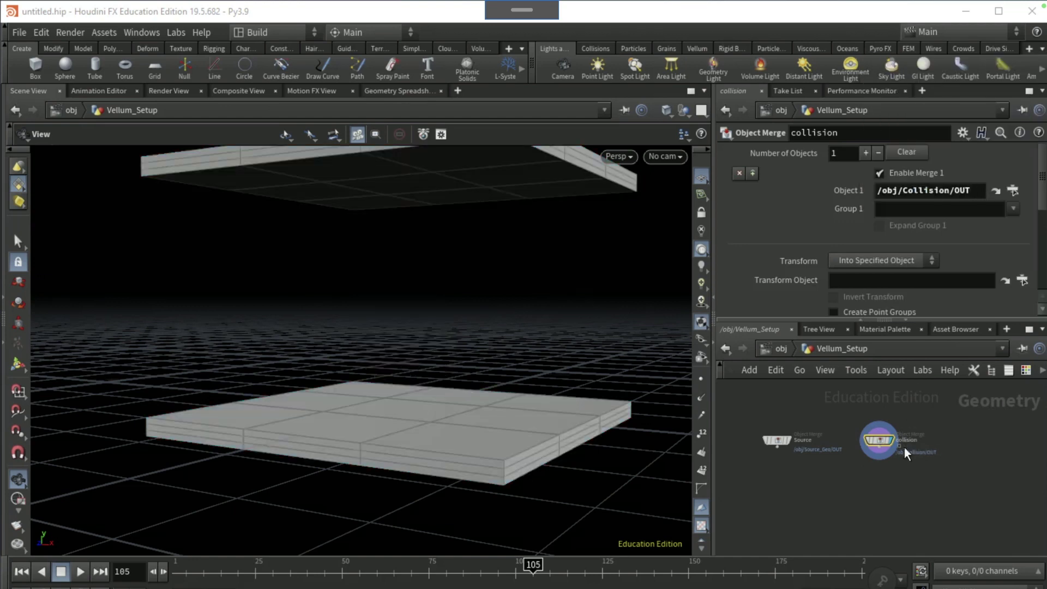
Add a Vellum Configure Grain node under Source with jitter enabled and particle size 0.08
click(779, 451)
key(Tab)
text(vell)
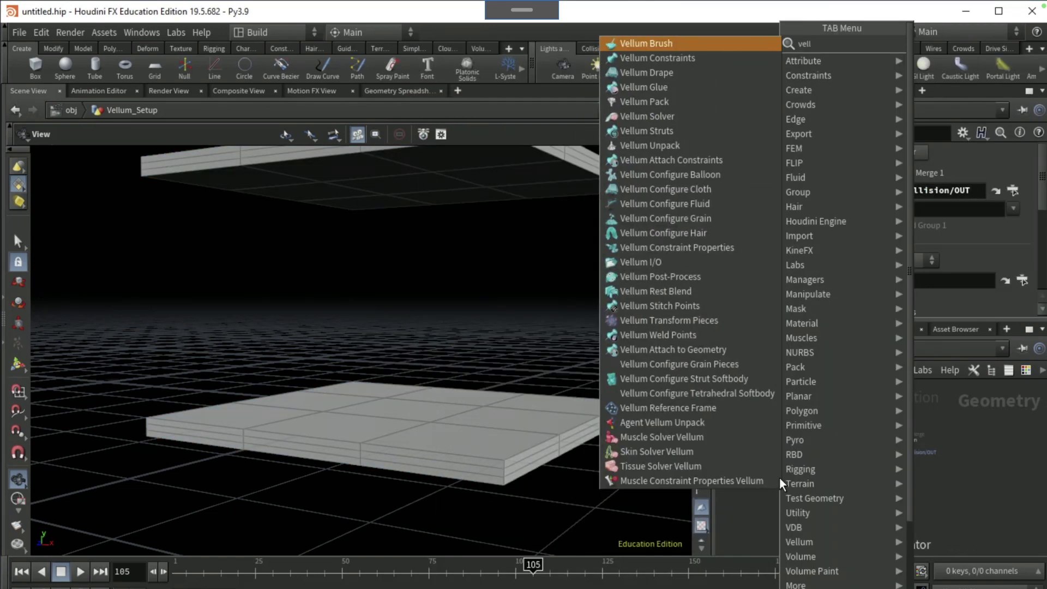
text(um configure grain)
key(Return)
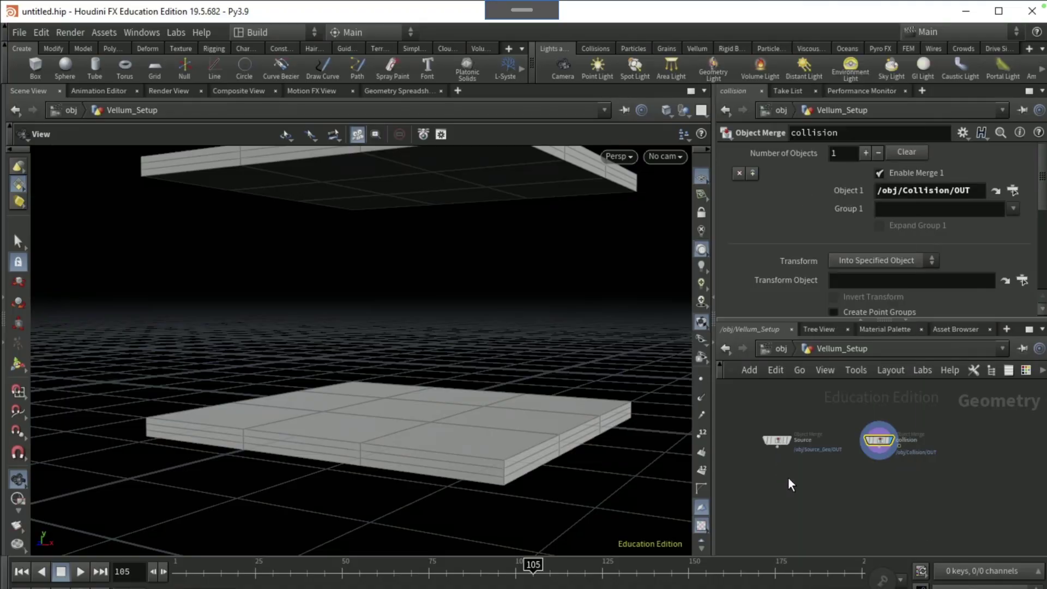
click(778, 476)
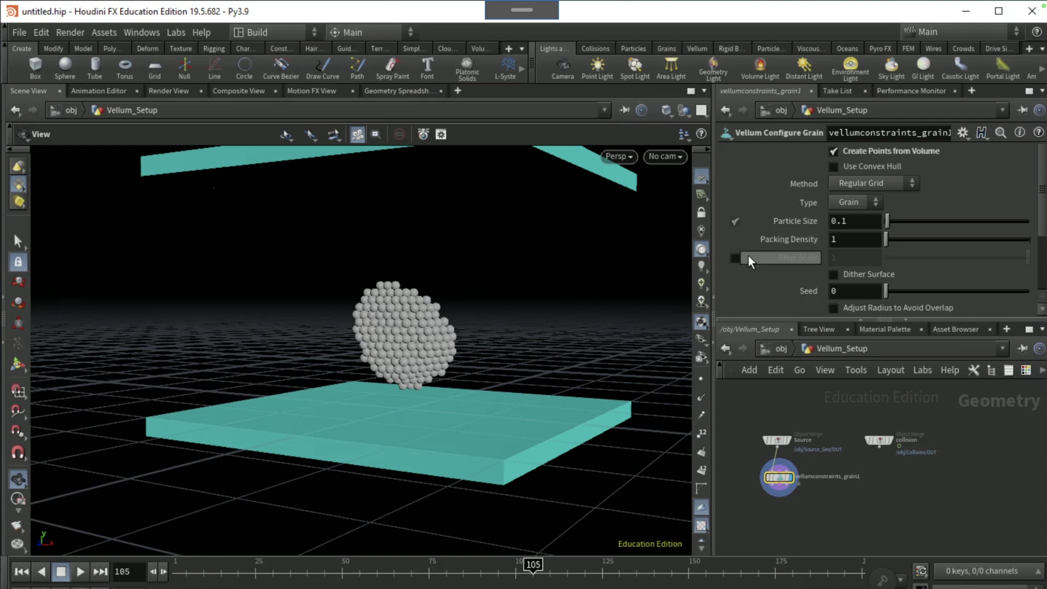
click(735, 257)
click(858, 221)
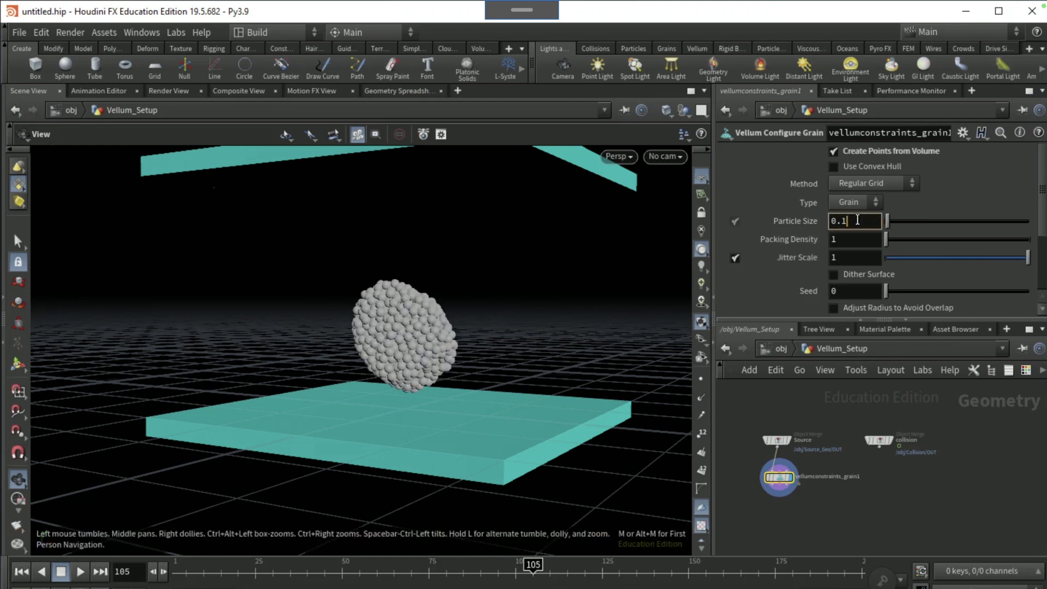
click(882, 483)
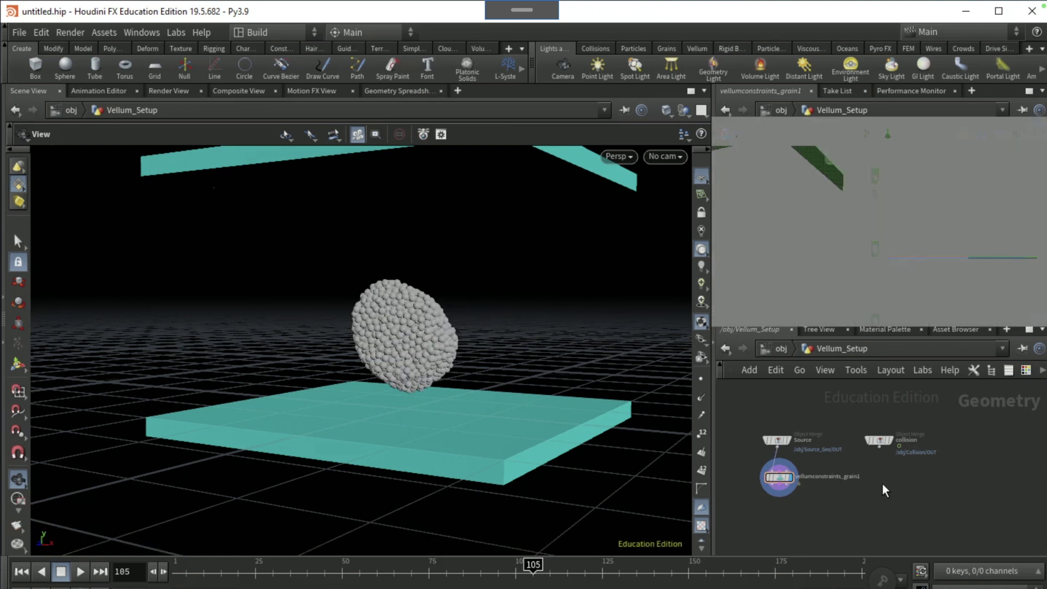
Save the scene as Vellum tear v1.hipnc and add a Vellum Constraints node
click(19, 33)
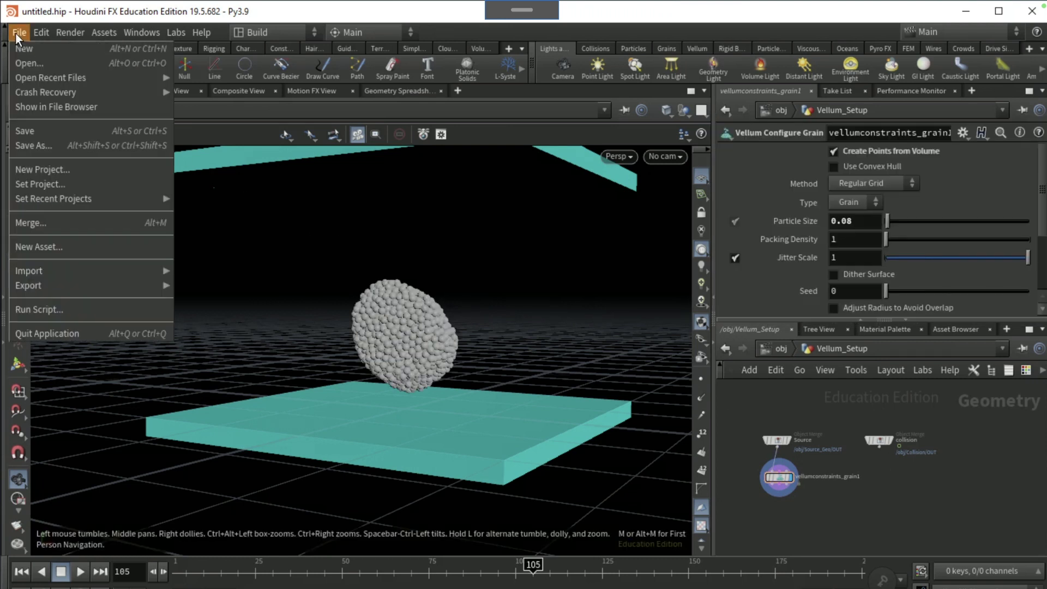
click(33, 145)
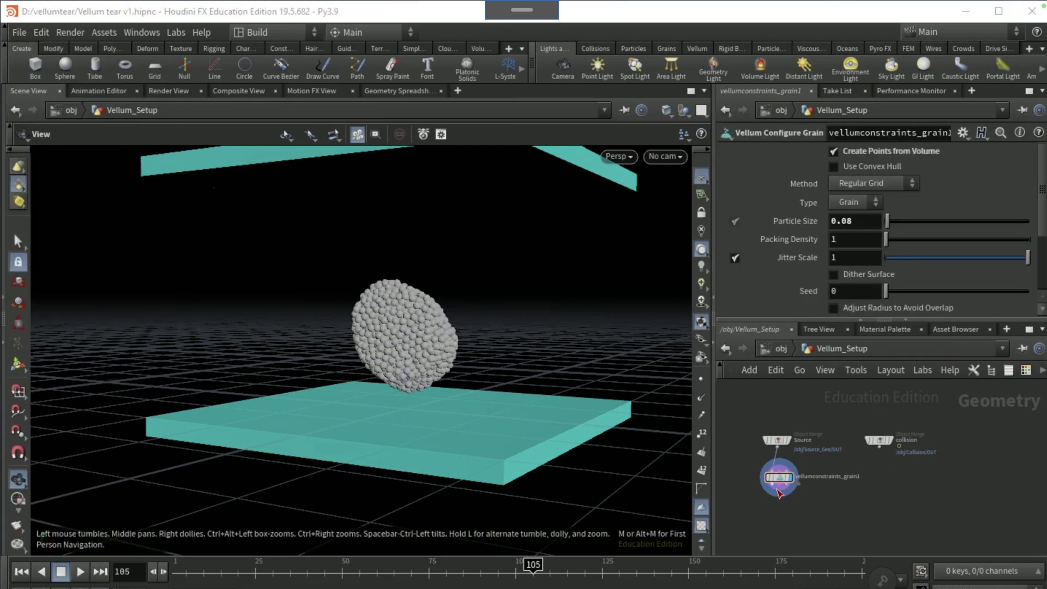
key(Tab)
text(vellum cos)
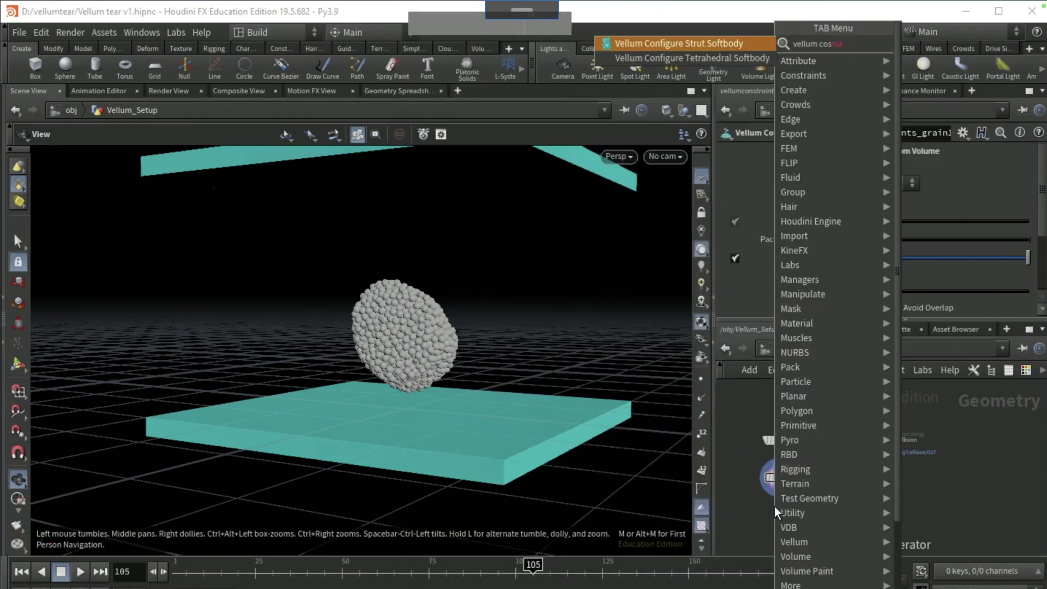
key(BackSpace)
key(BackSpace)
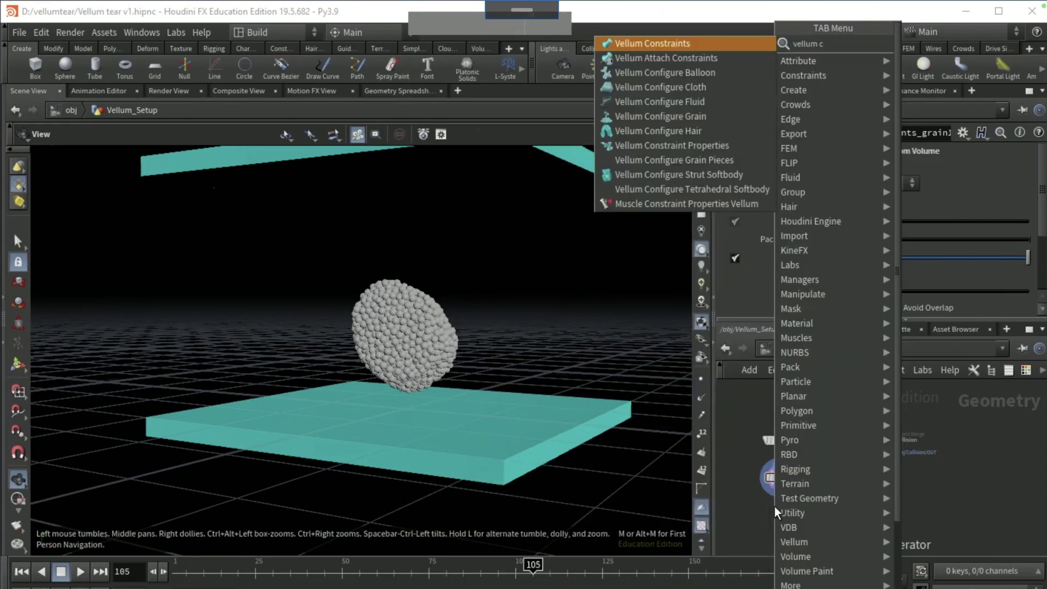
text(onstraint)
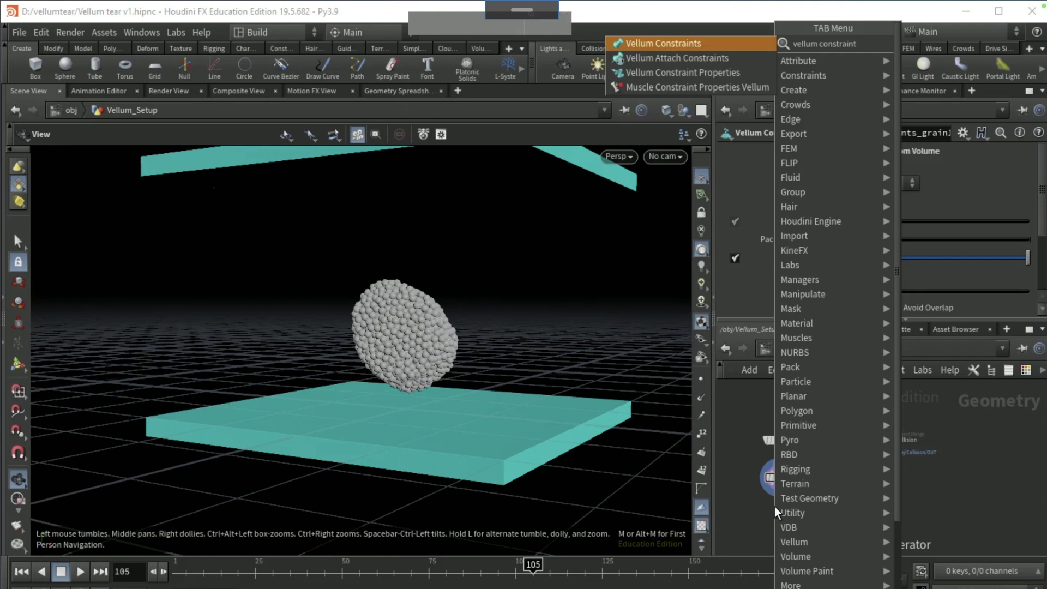
key(Return)
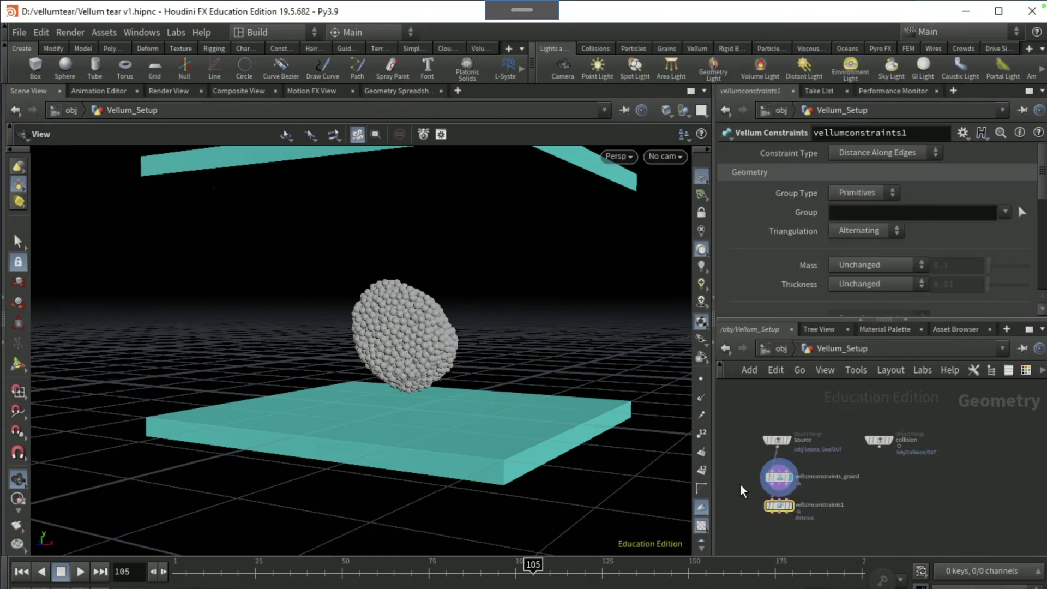
Wire the grains into vellumconstraints1 and make it a Glue constraint with Points group and target group types
scroll(747, 493, up, 3)
click(791, 483)
click(802, 503)
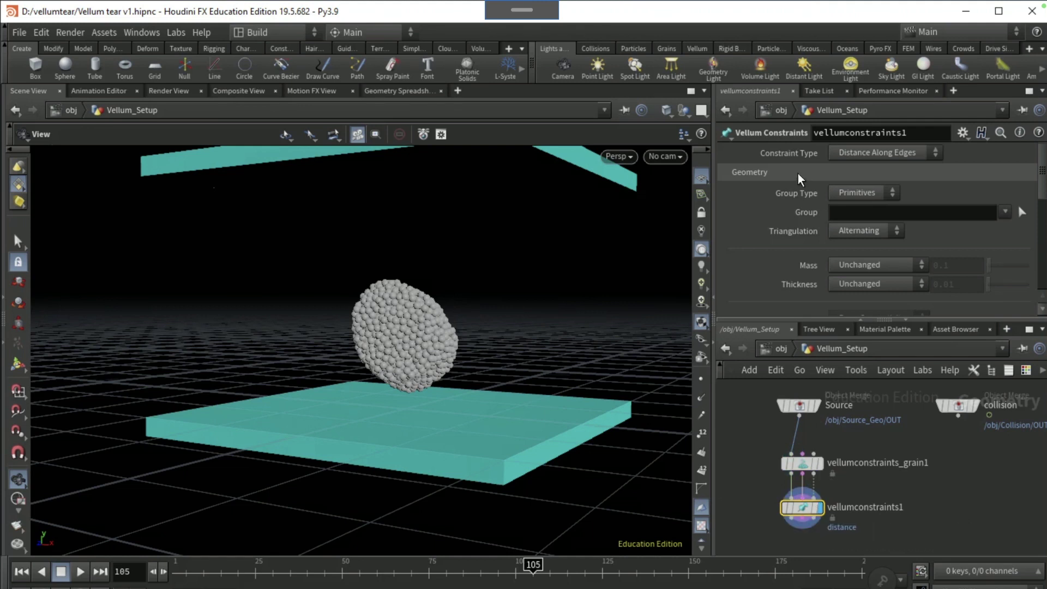
click(857, 160)
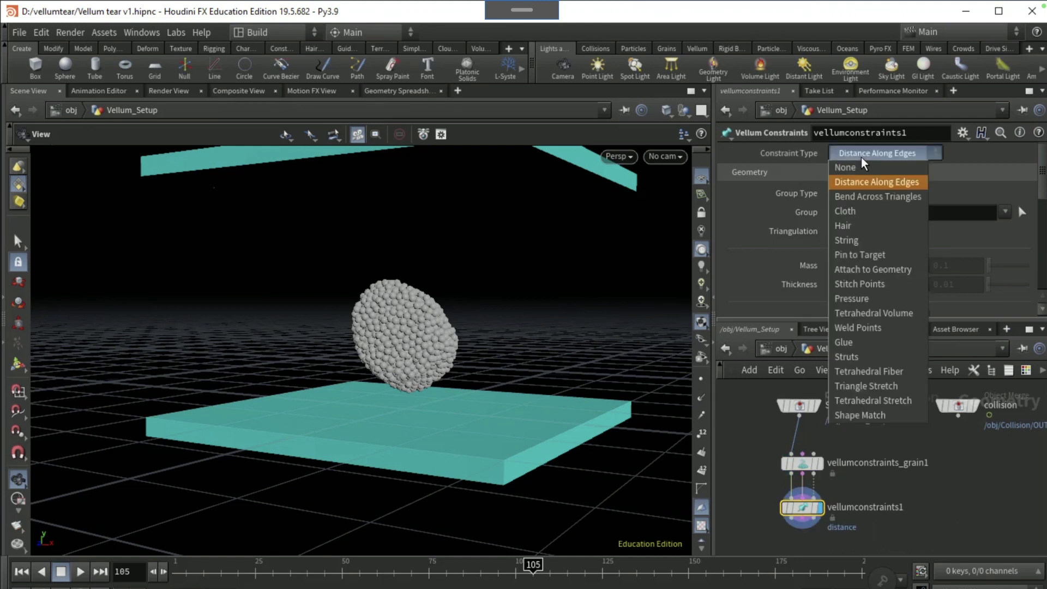
click(845, 342)
click(858, 193)
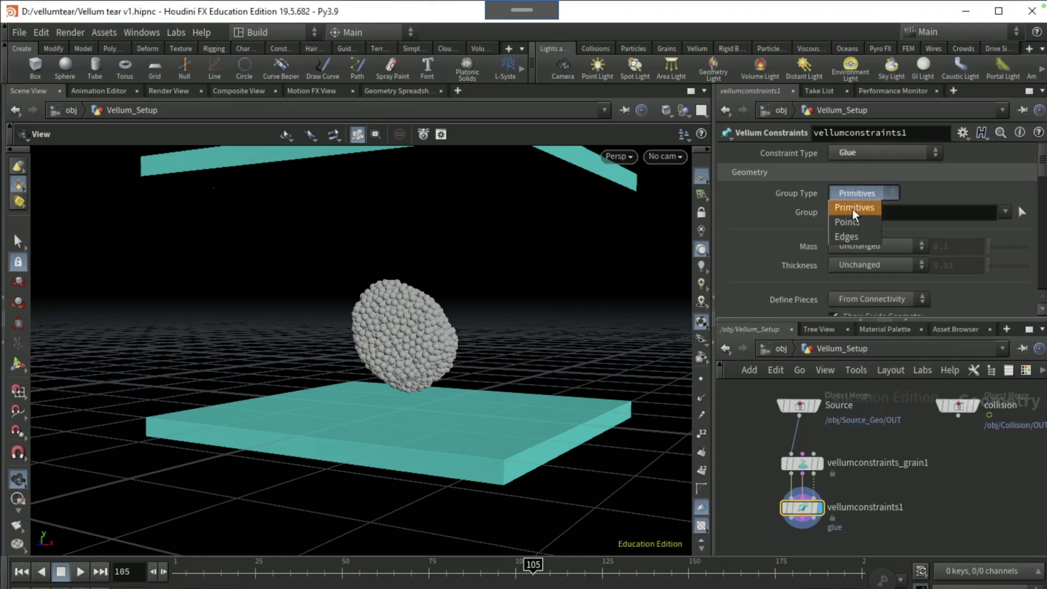
click(854, 220)
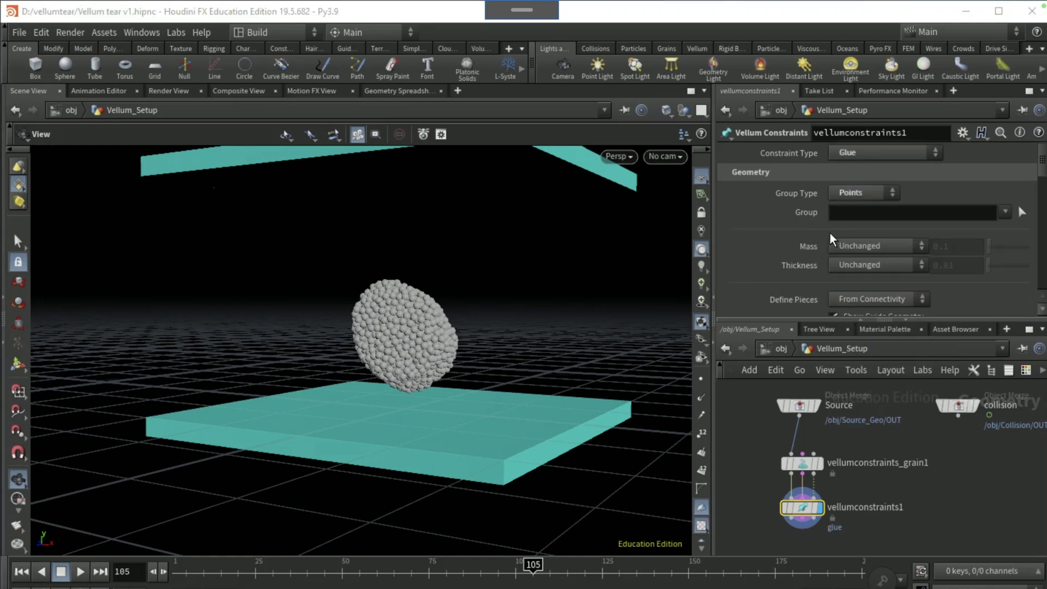
scroll(807, 256, down, 5)
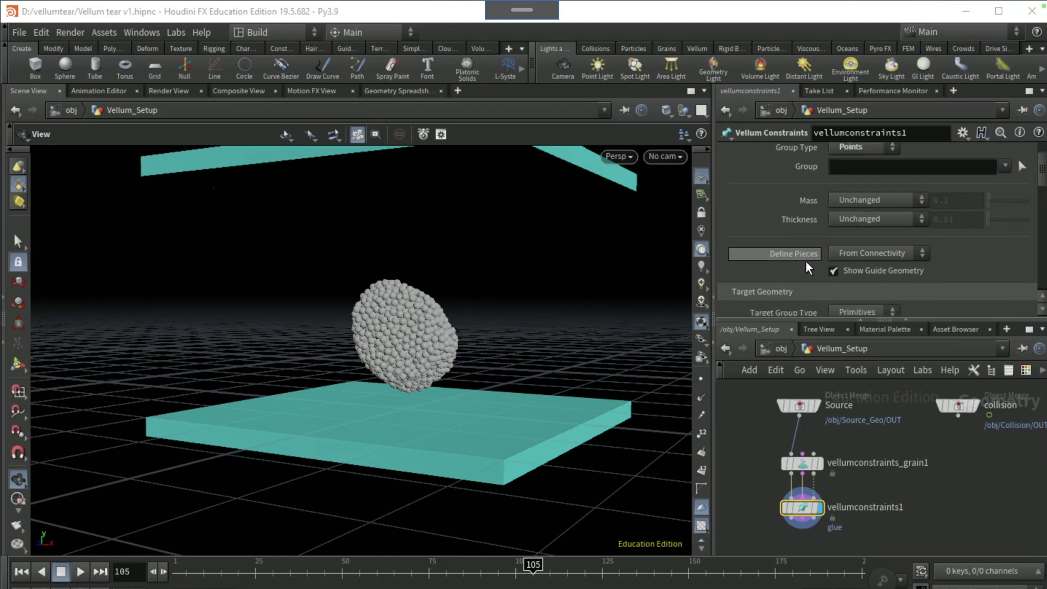
scroll(805, 262, down, 1)
click(842, 255)
click(842, 278)
Switch the viewport to wireframe and set Constraints Per Point and Max Search Points to 5
click(666, 109)
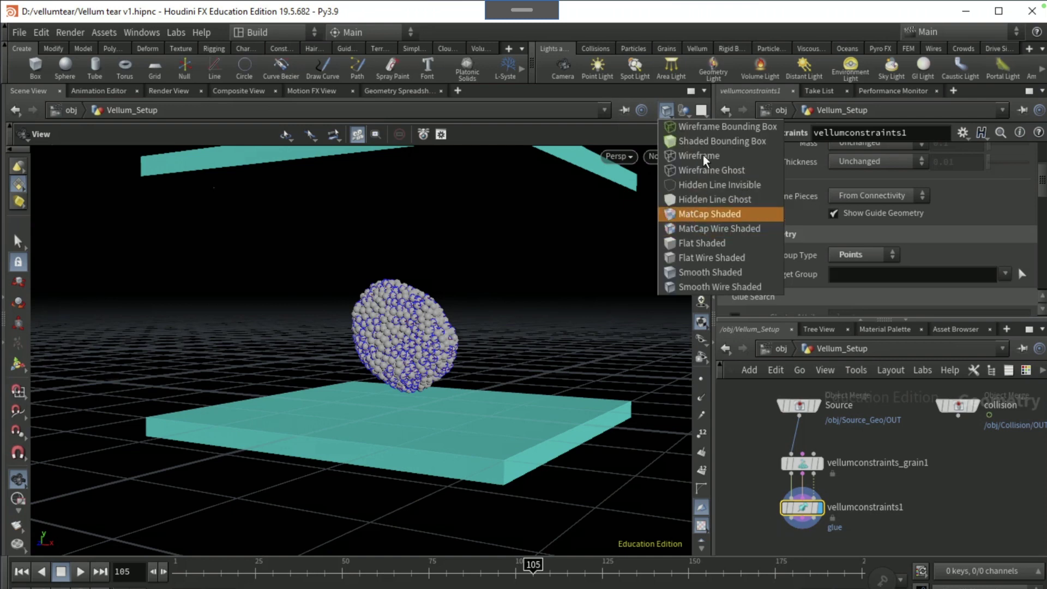
click(708, 156)
scroll(788, 251, down, 5)
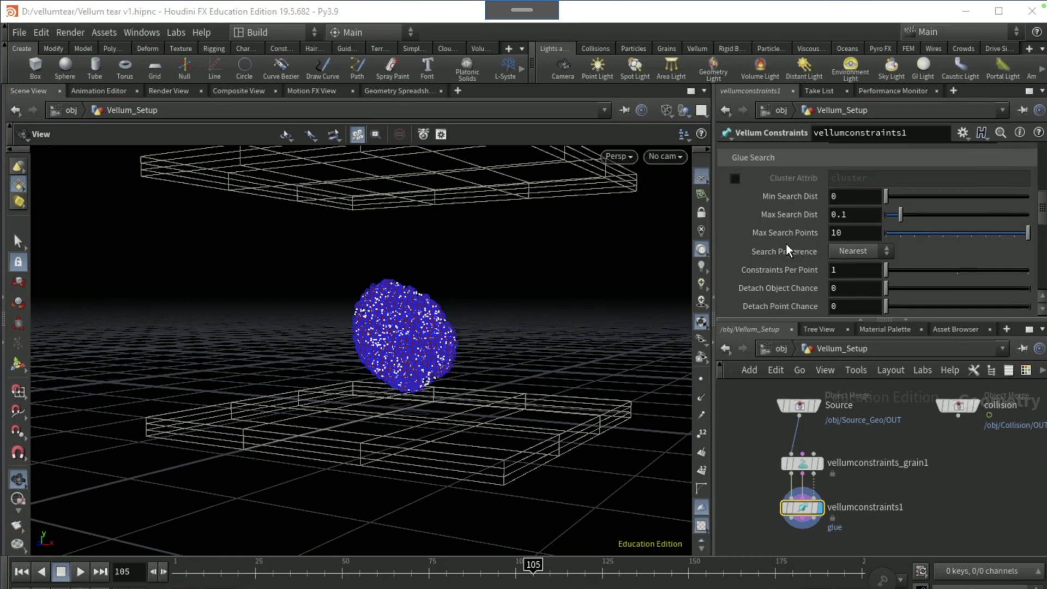
click(833, 269)
text(5)
key(Return)
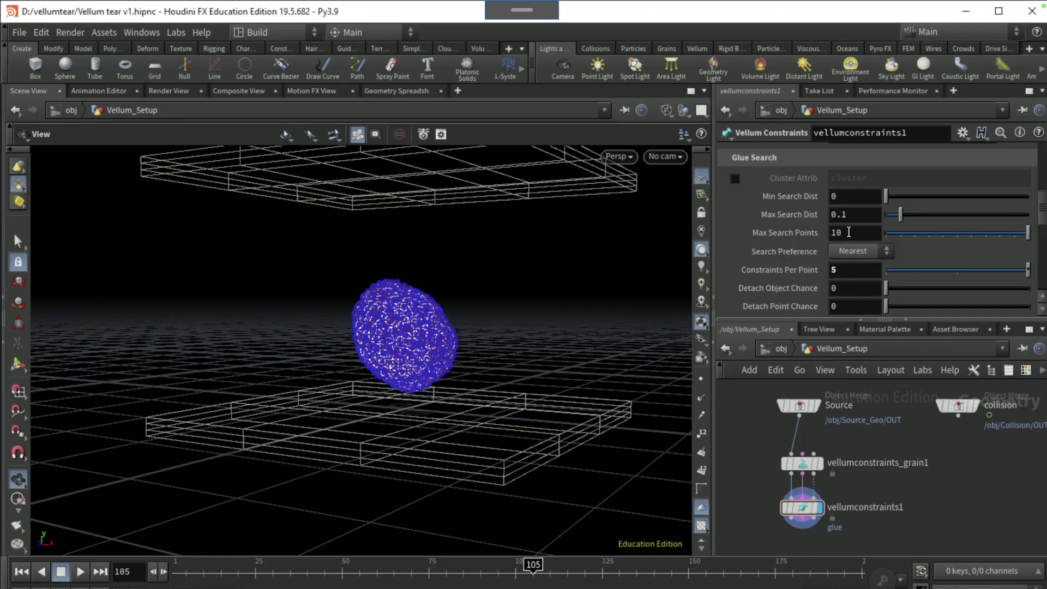
double_click(847, 229)
text(5)
key(Return)
Add a Vellum Solver below the constraints node
scroll(751, 461, down, 3)
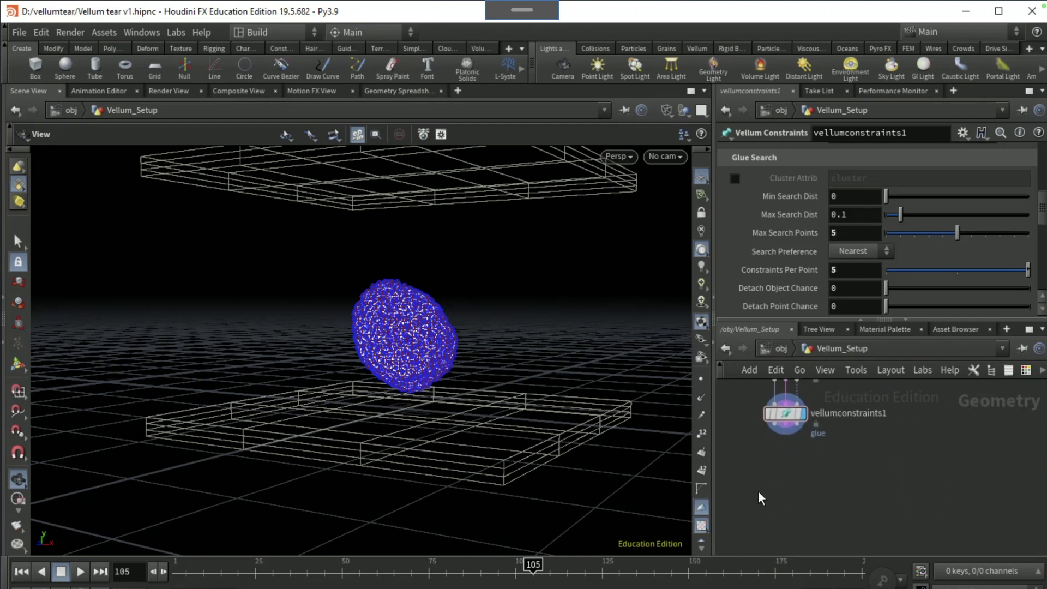
key(Tab)
text(vellum sol)
key(Return)
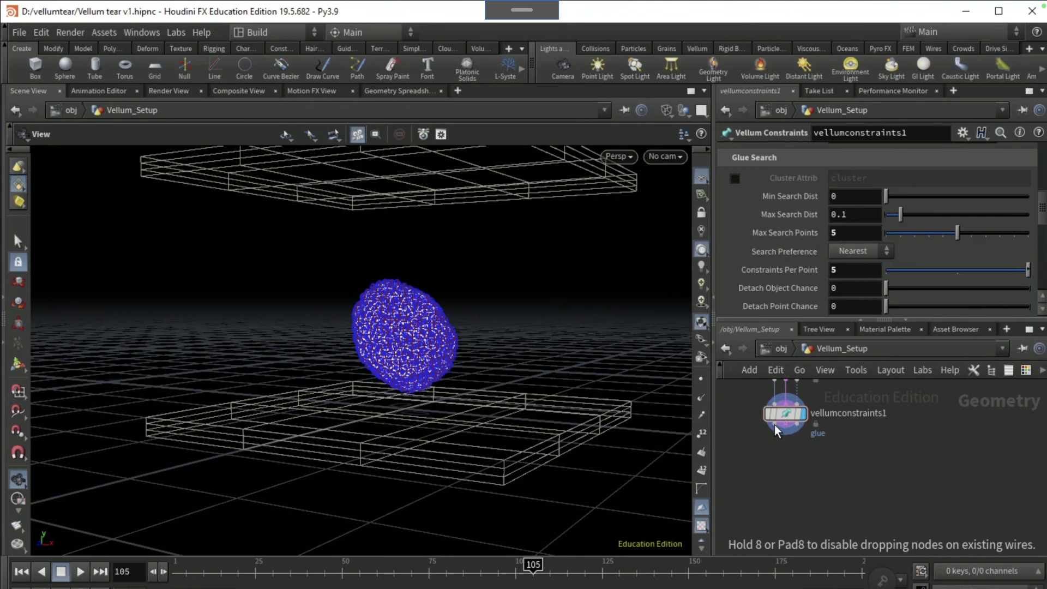
click(785, 464)
Wire the constraints and collision object into vellumsolver1 and display its result
click(785, 435)
click(786, 459)
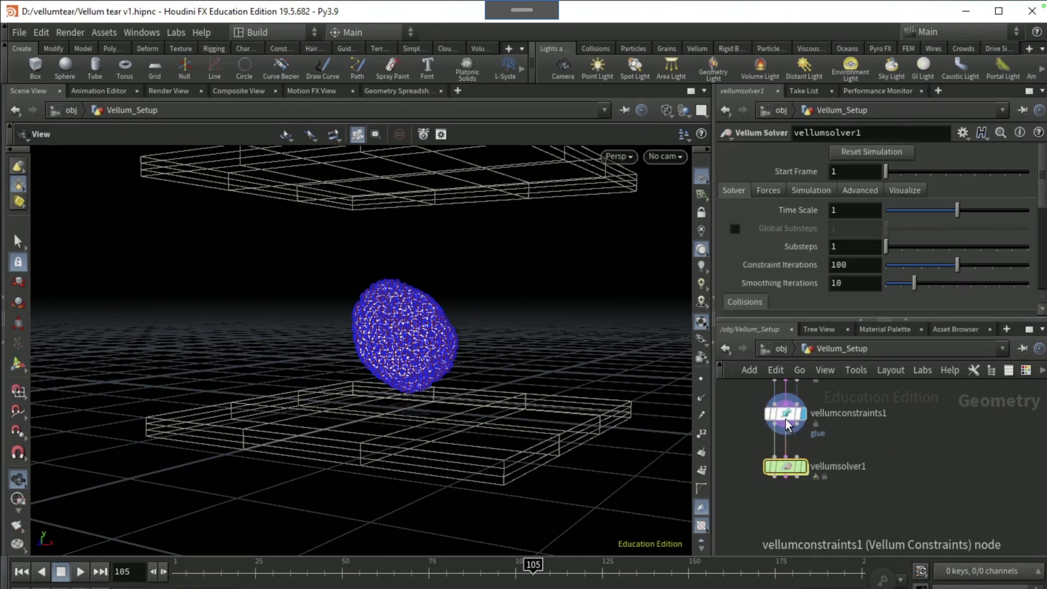
click(799, 457)
key(h)
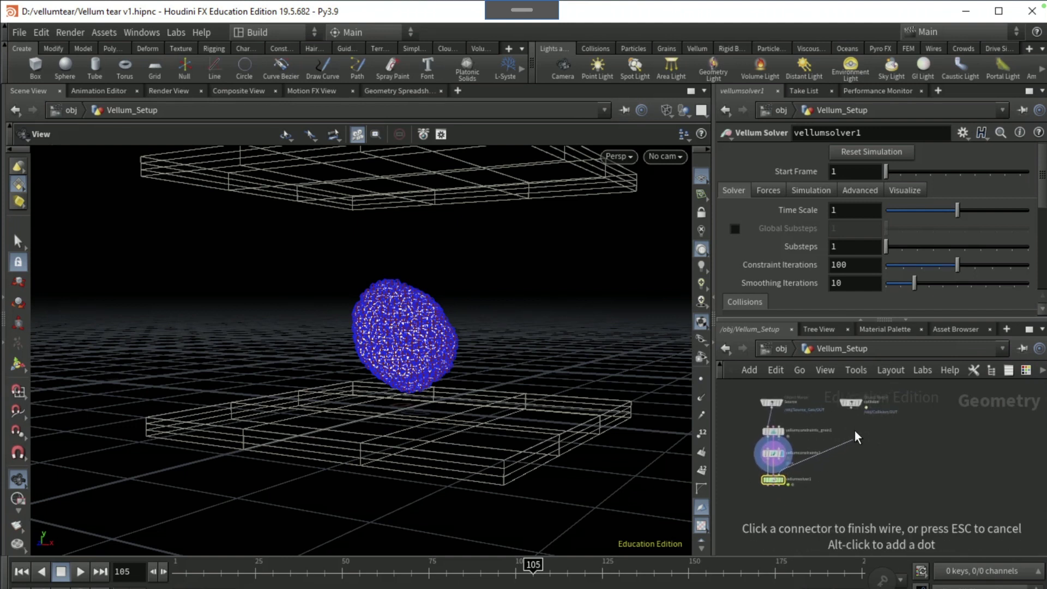
click(853, 409)
mouse_move(777, 483)
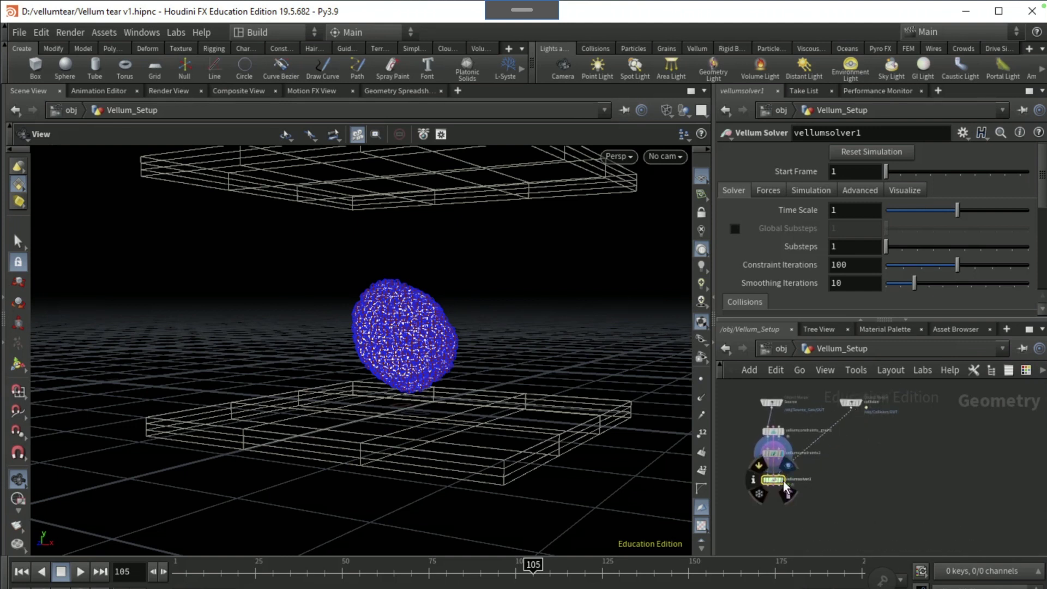
click(781, 480)
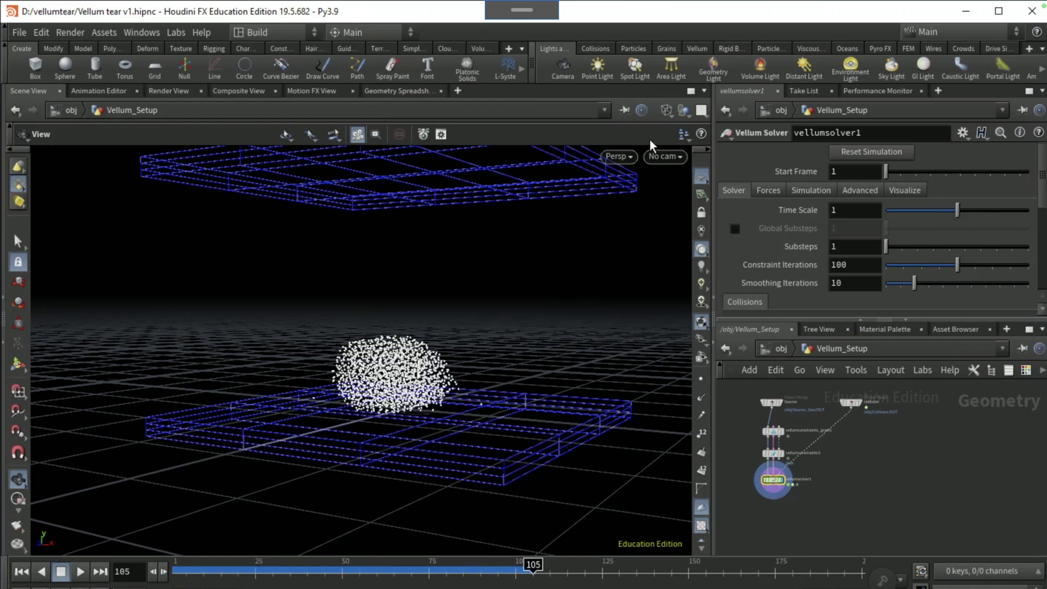
Switch to smooth shading and play the simulation from the start to frame 107
click(666, 110)
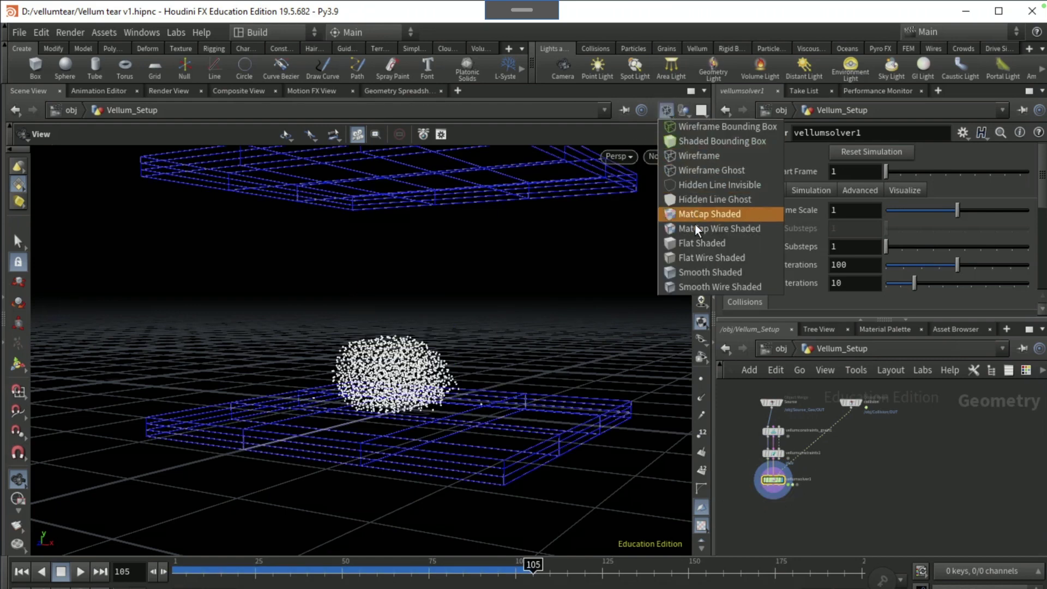
click(698, 273)
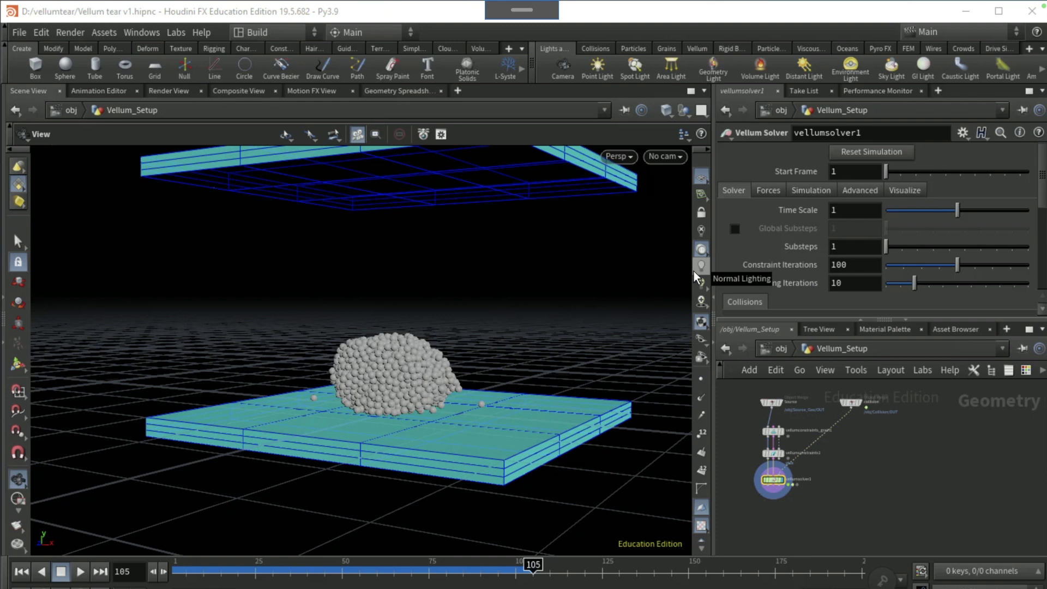
click(21, 572)
click(80, 571)
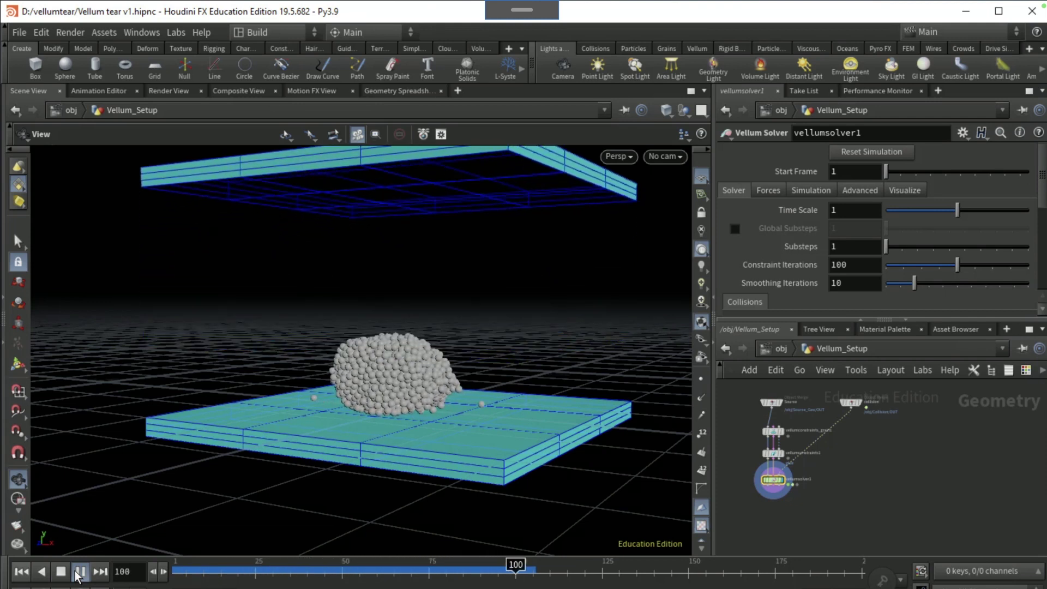
click(80, 571)
mouse_move(262, 465)
mouse_down()
mouse_move(304, 463)
mouse_move(244, 470)
mouse_up()
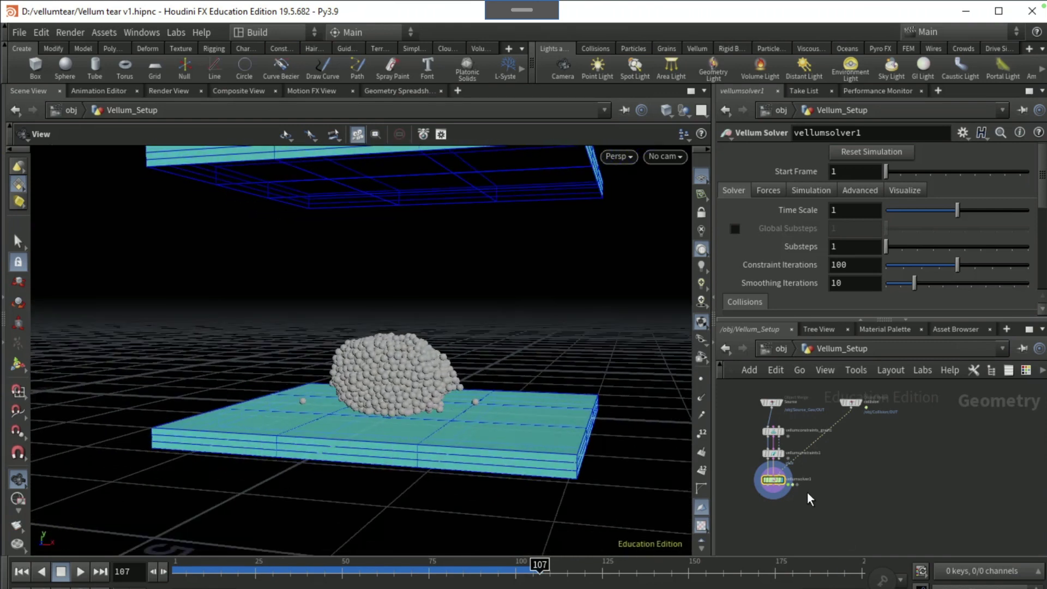
Add a DOP Network node and a Null node, then duplicate the null beside it
key(Tab)
text(dopnet)
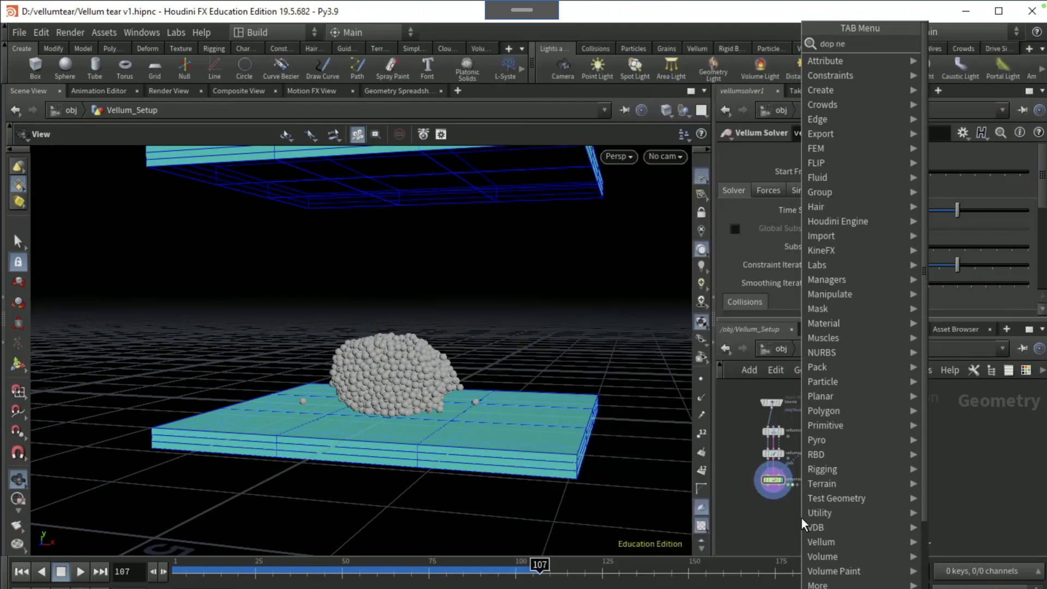
key(Return)
key(Tab)
text(null)
key(Return)
click(745, 500)
scroll(745, 501, up, 4)
alt+drag(745, 503, 875, 505)
Rename the three nulls Geo, CON and COL
double_click(770, 500)
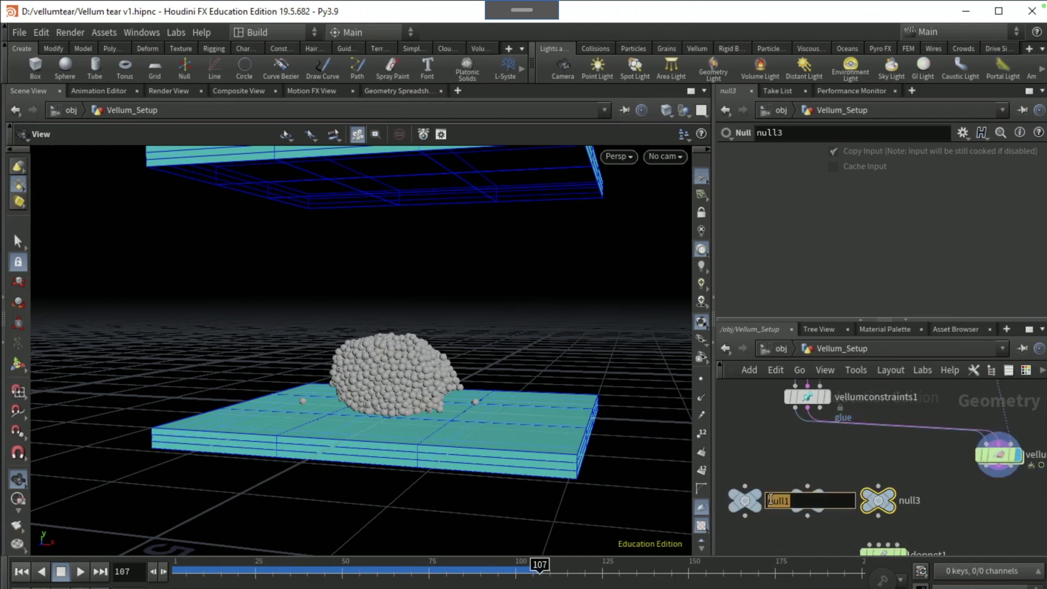
text(Geo)
key(Return)
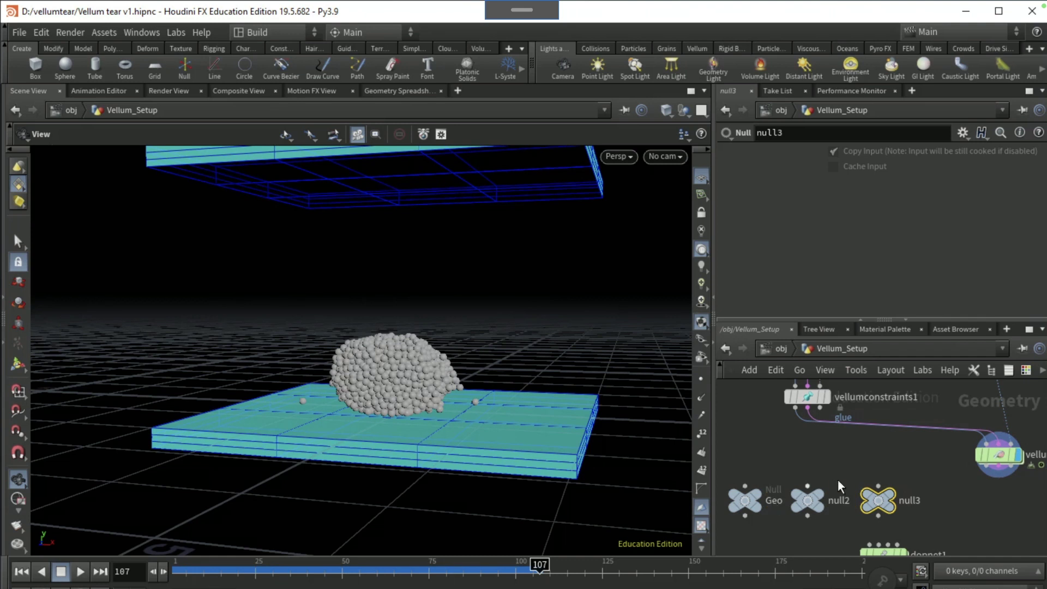
double_click(838, 496)
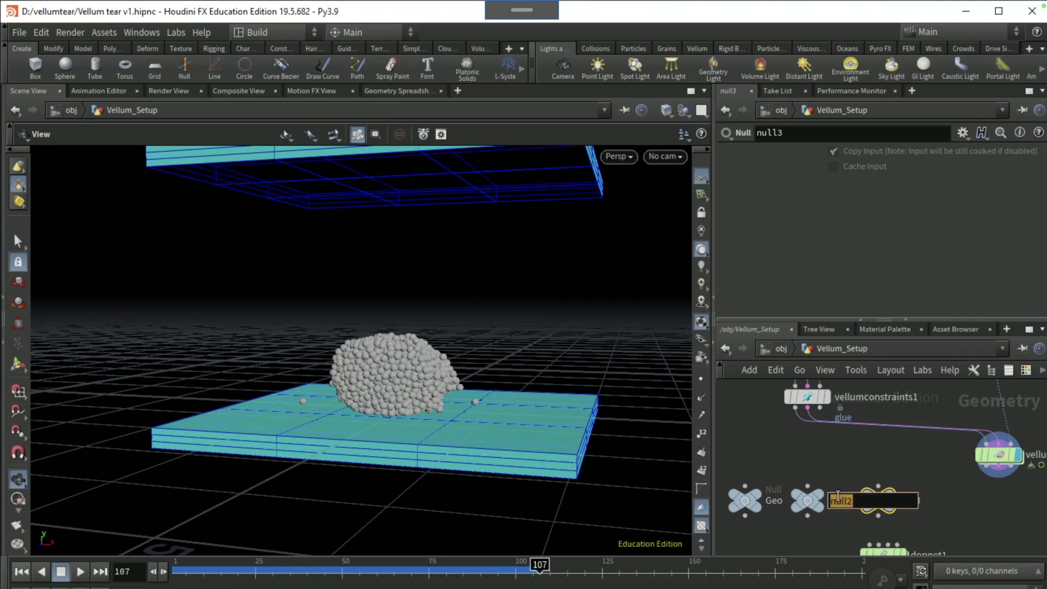
text(CON)
key(Return)
double_click(913, 499)
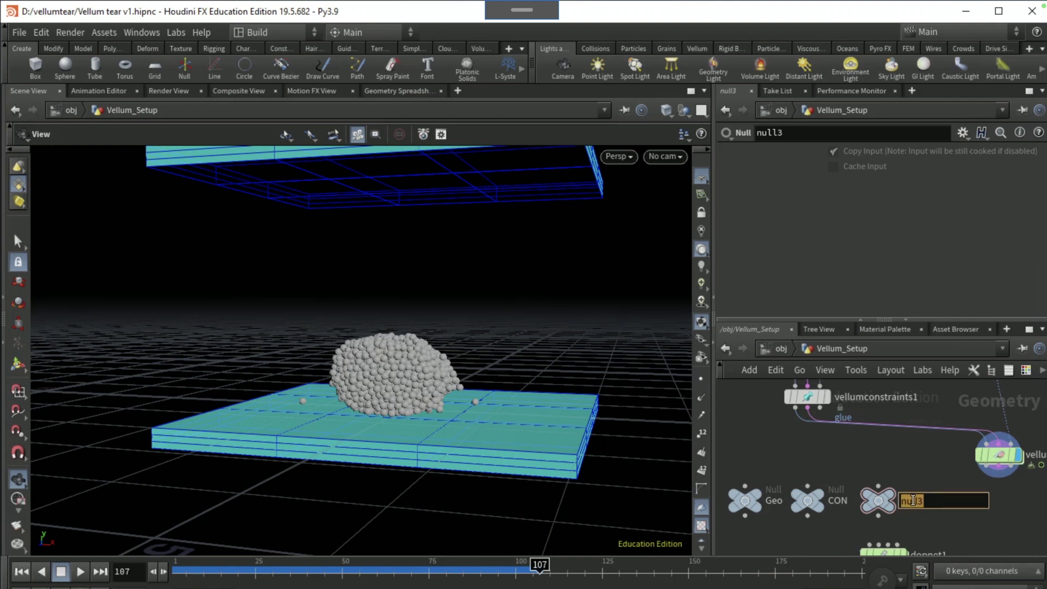
text(COL)
key(Return)
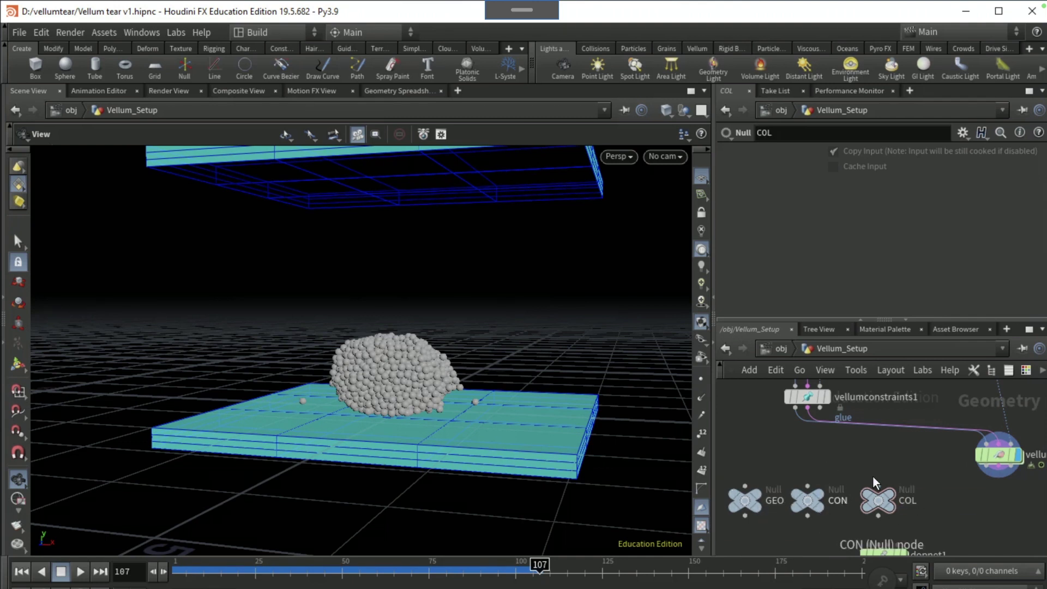
Wire collision into COL and vellumconstraints1's outputs into CON and GEO
click(877, 484)
scroll(885, 463, down, 3)
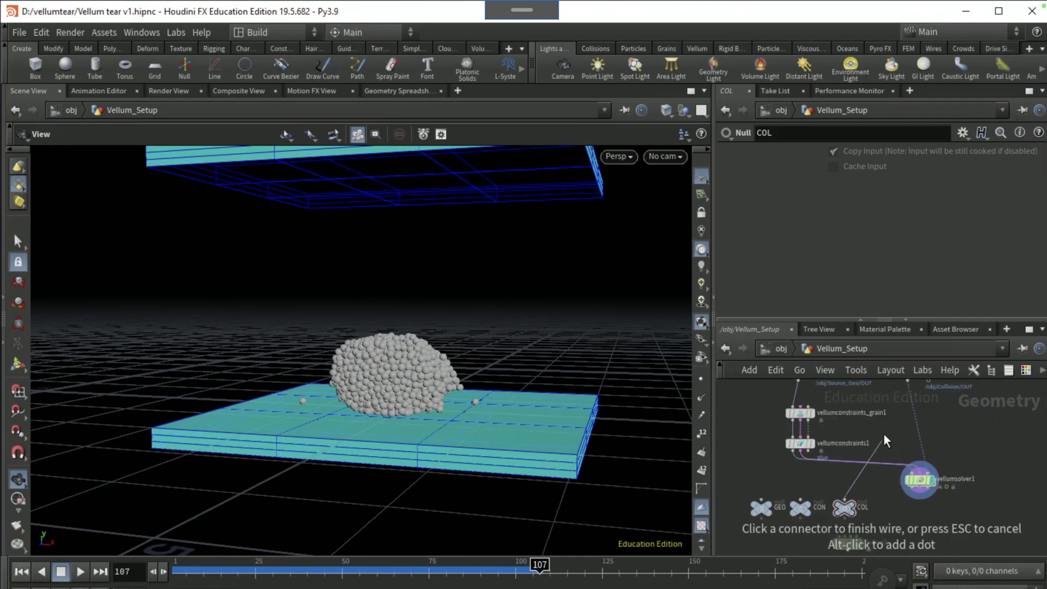
middle_drag(887, 432, 867, 458)
click(889, 407)
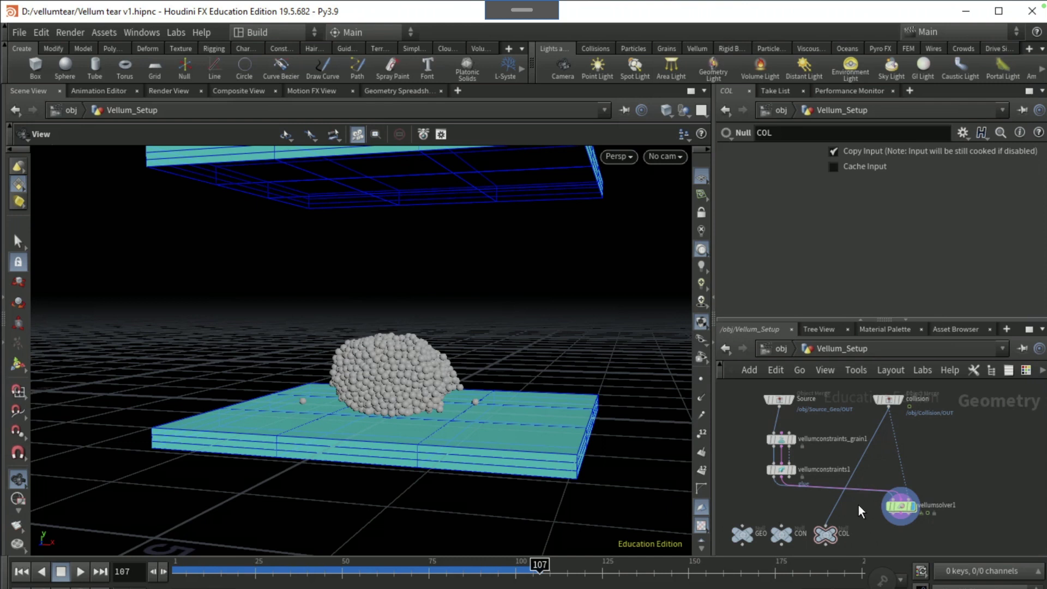
click(780, 481)
click(781, 525)
click(774, 486)
click(744, 527)
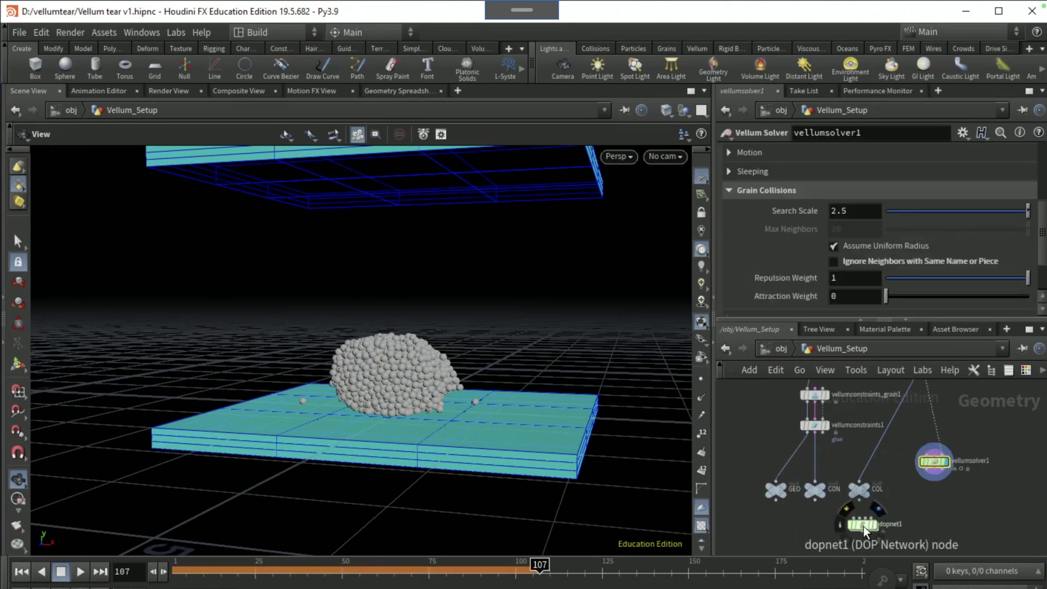
Inside dopnet1, add a Vellum Solver and place a Vellum Object node
double_click(866, 525)
key(Tab)
text(vell)
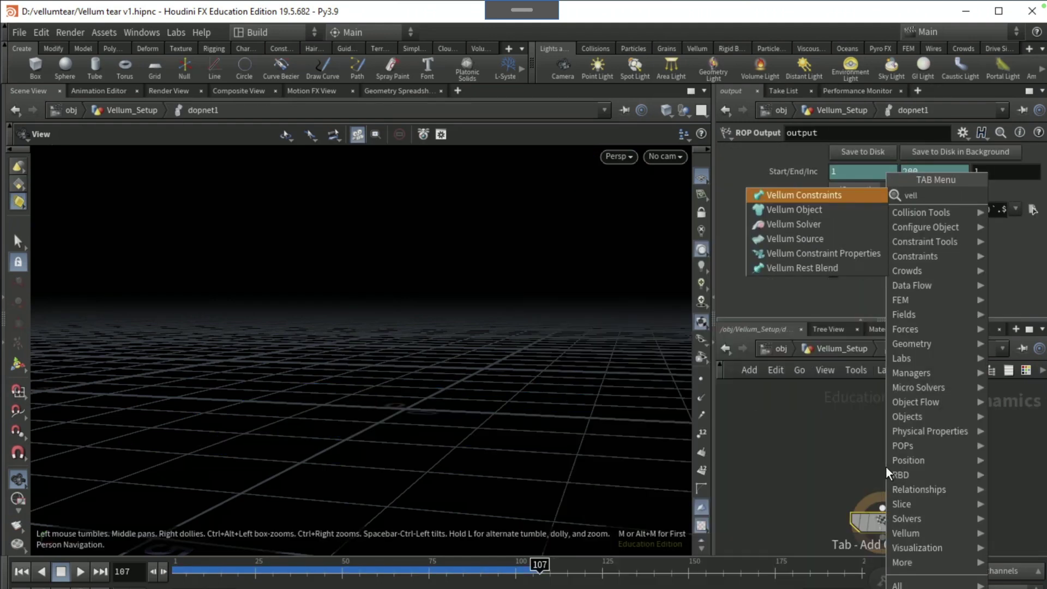
text( s)
key(Return)
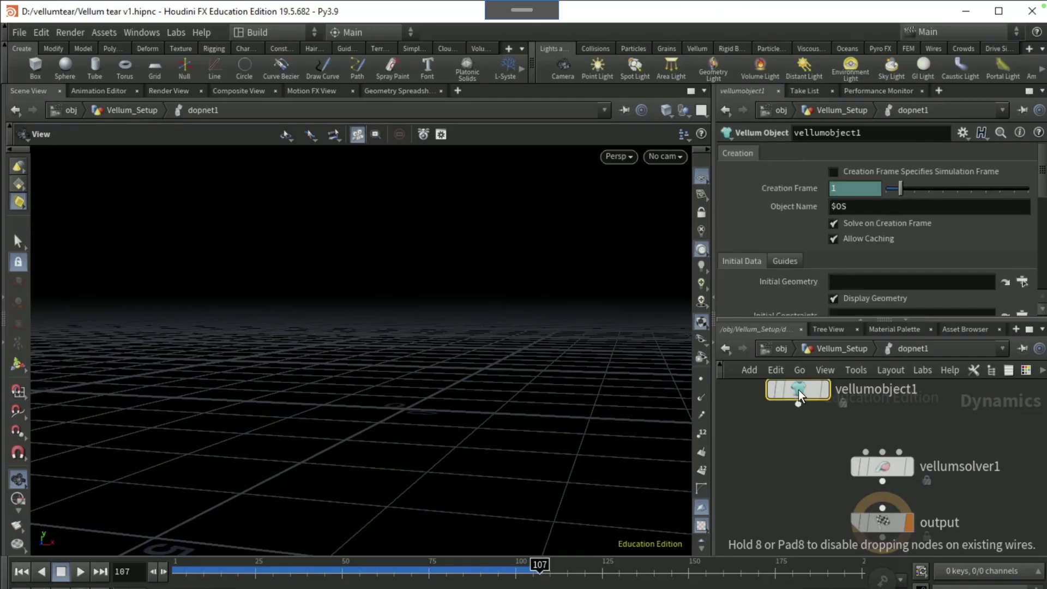
click(799, 390)
Set vellumobject1's Initial Geometry to the GEO null and Initial Constraints to CON
scroll(785, 282, down, 3)
click(1023, 226)
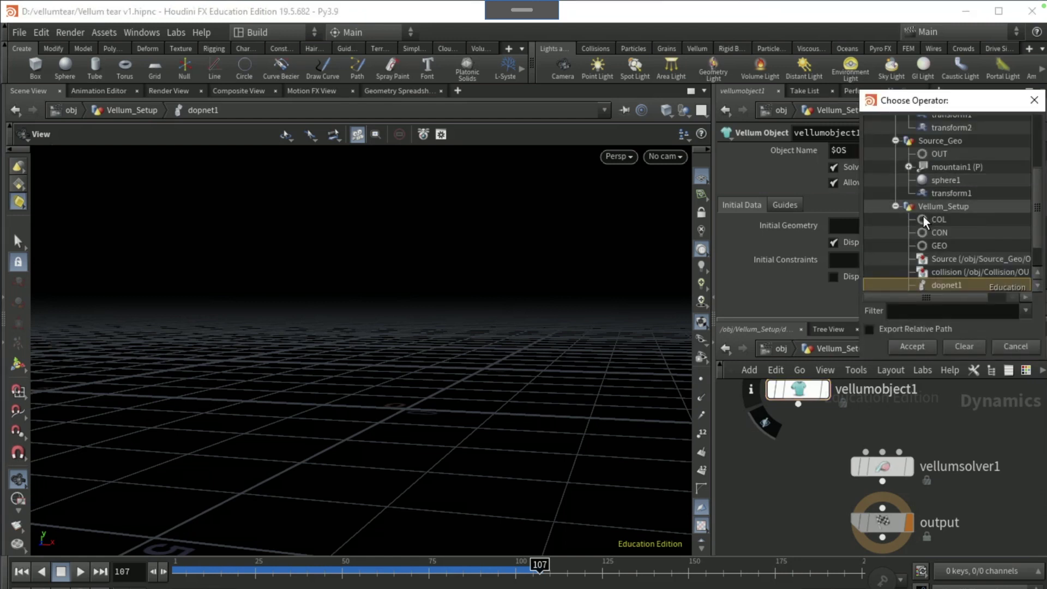
double_click(937, 243)
click(1021, 260)
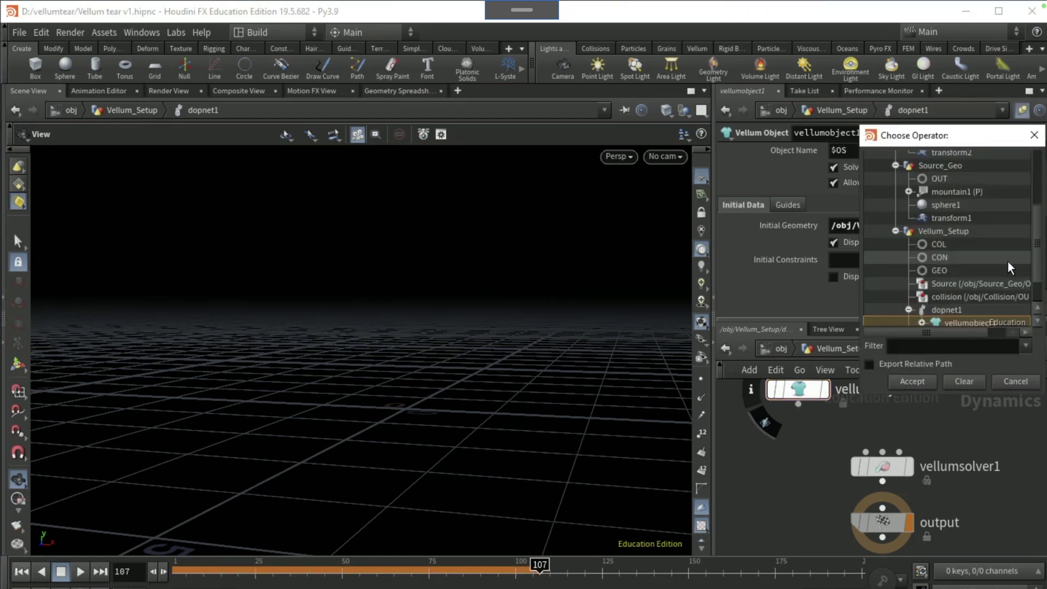
click(946, 257)
click(914, 382)
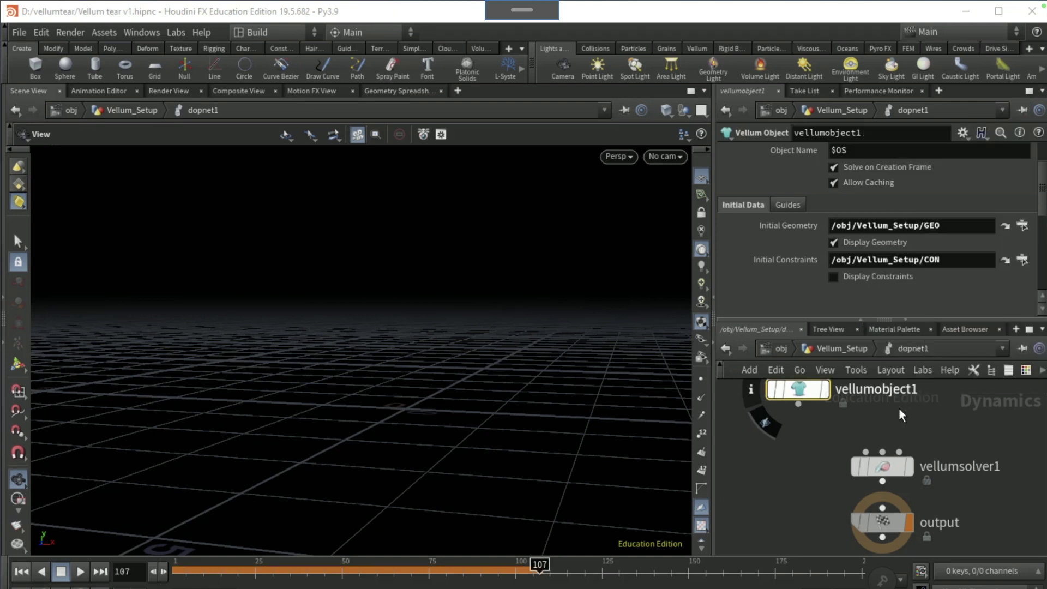
Wire vellumobject1 into vellumsolver1, and vellumsolver1 into the output node
click(798, 404)
click(865, 452)
click(883, 507)
click(882, 482)
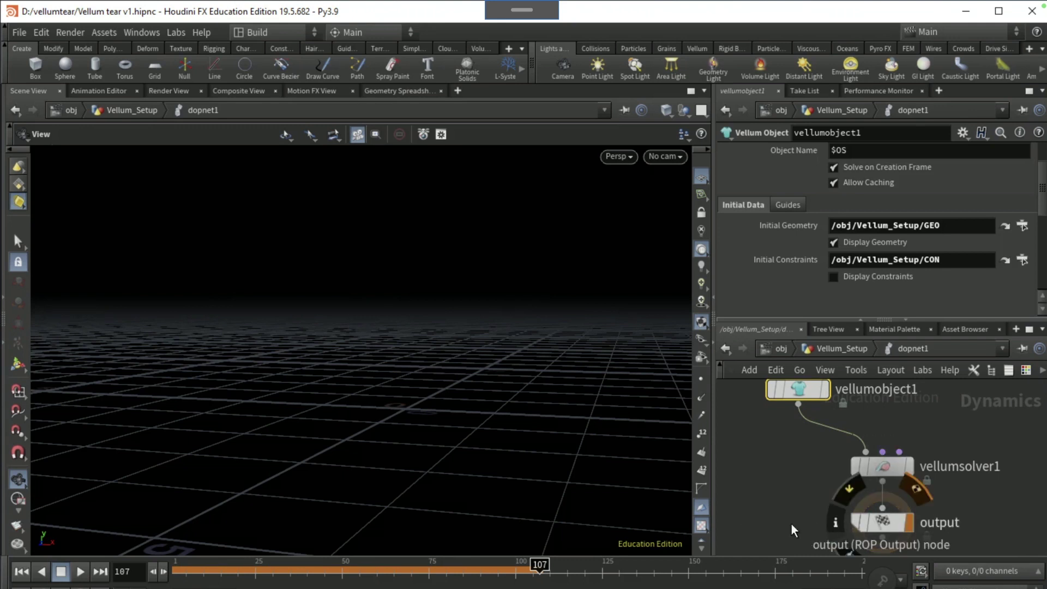
Return to frame 1 and drop a Gravity Force onto the wire below vellumsolver1
click(22, 571)
middle_drag(941, 531, 948, 492)
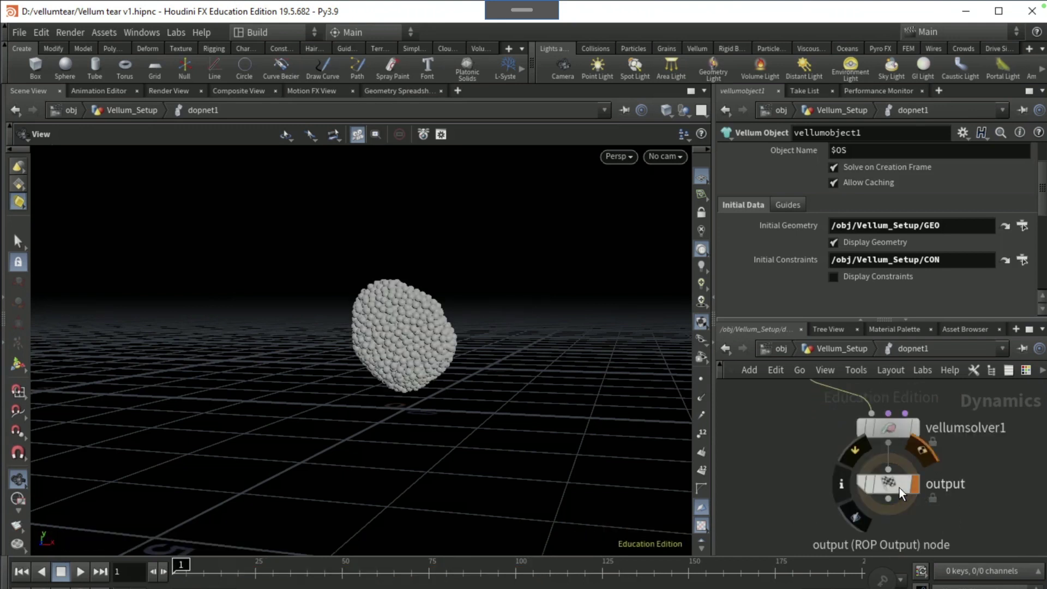
key(Tab)
text(grav)
key(Return)
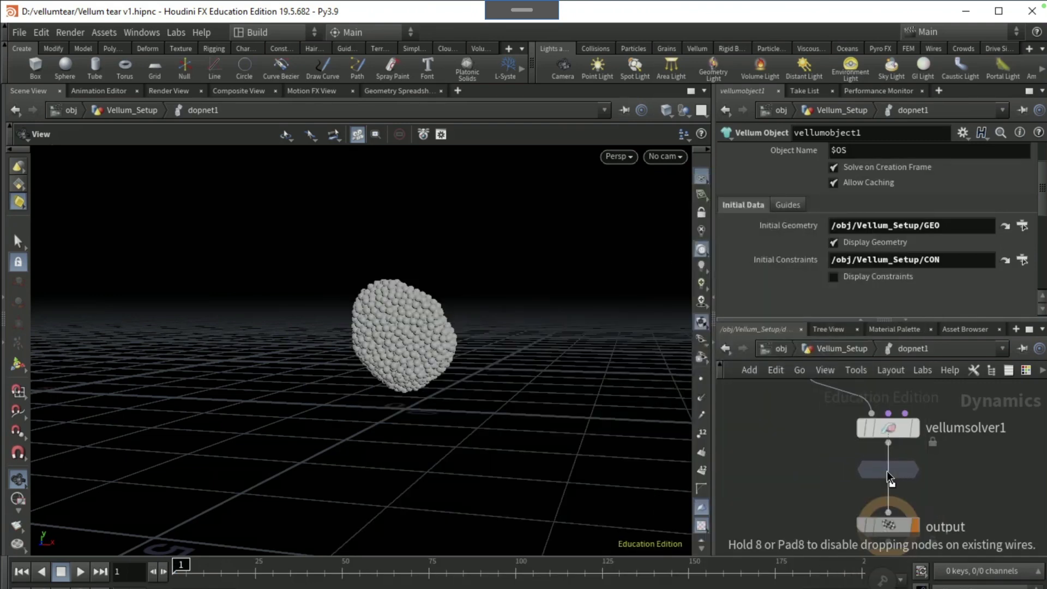
click(885, 469)
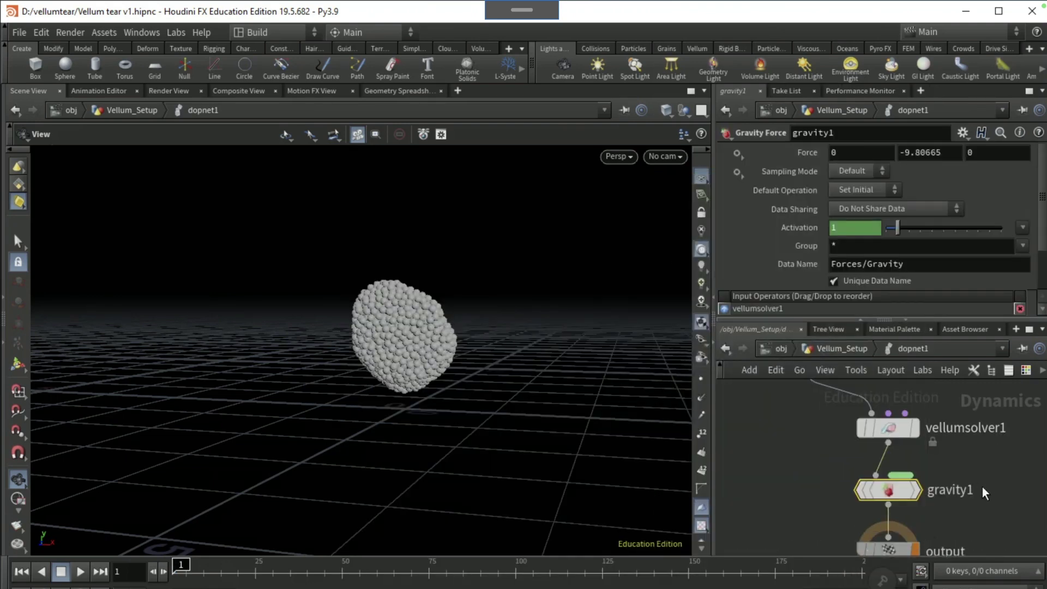
Add a POP Drag with Air Resistance 0.1 wired into vellumsolver1's third input
middle_drag(963, 424, 943, 473)
key(Tab)
text(drag)
key(Return)
click(941, 421)
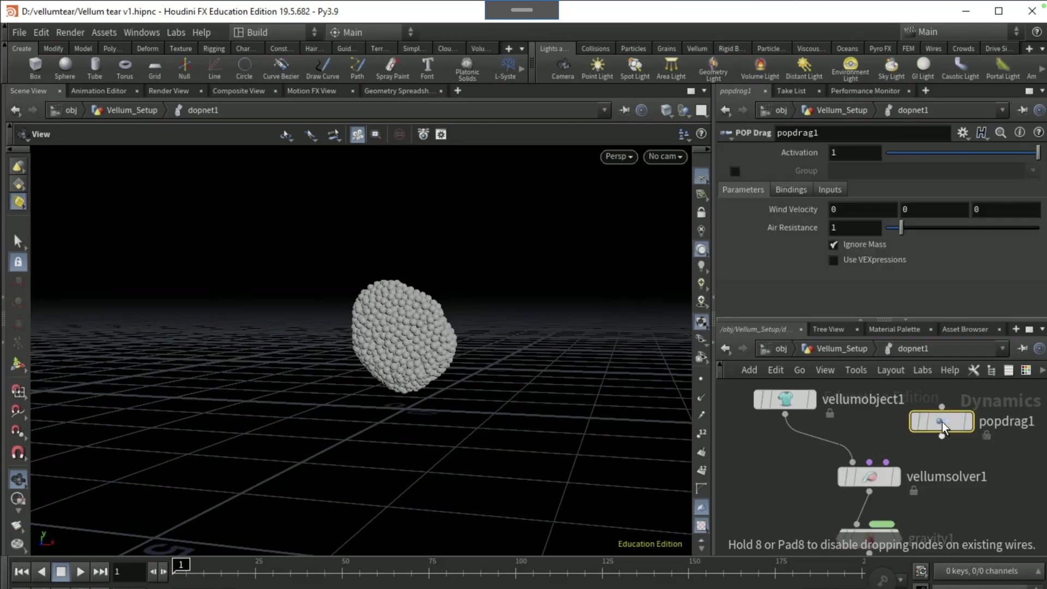
click(942, 436)
click(869, 463)
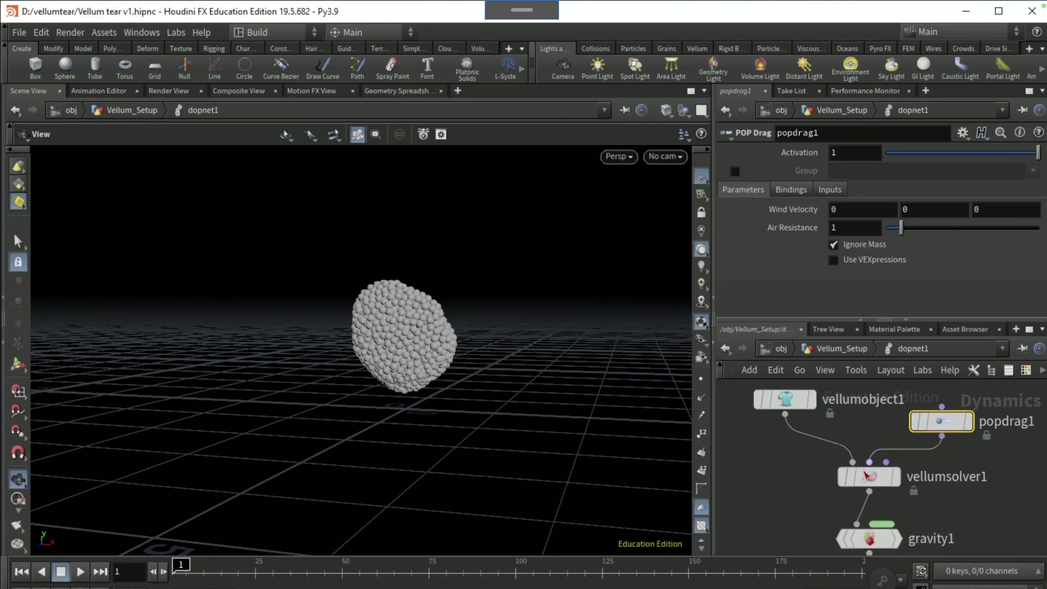
mouse_move(863, 470)
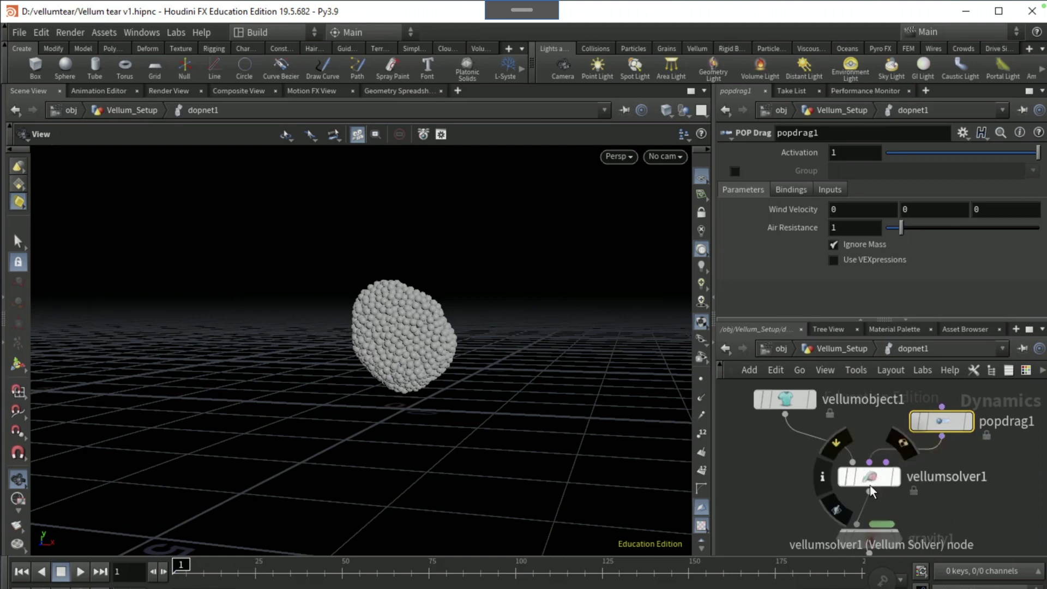
double_click(853, 228)
text(.1)
key(Return)
Clear the selection and pick a Merge node from the node search
click(1012, 533)
scroll(942, 481, down, 5)
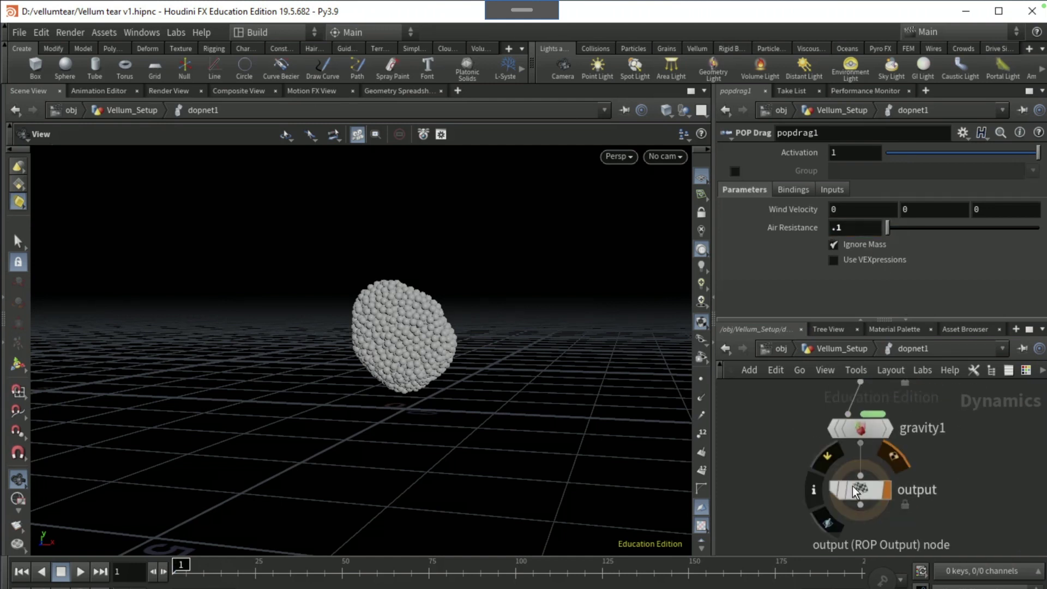
key(Tab)
text(merge)
key(Return)
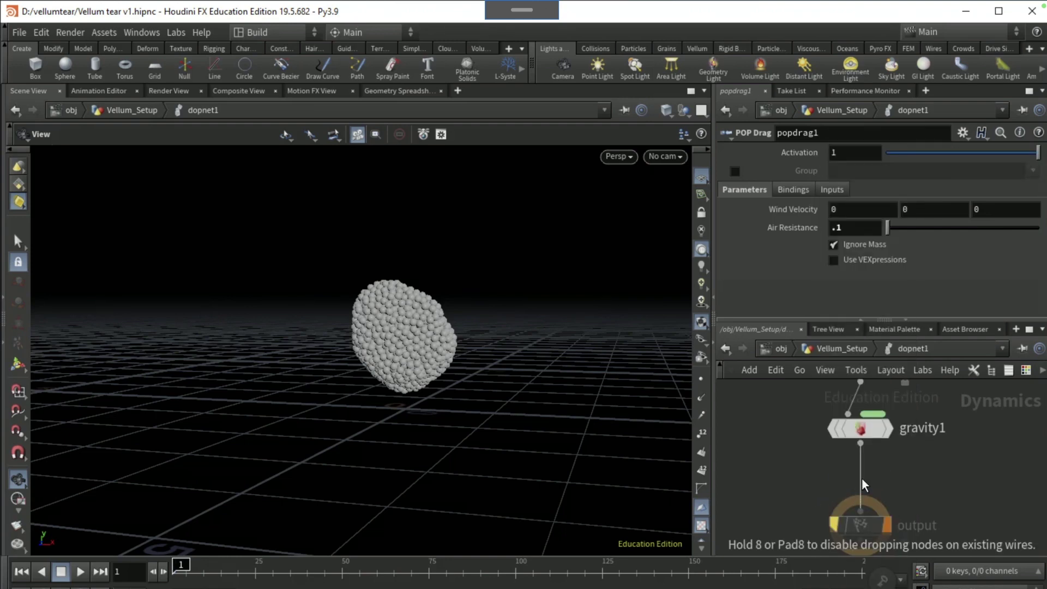
Drop merge1 between gravity1 and output, and wire a new Static Object into it
click(861, 478)
key(Tab)
text(s)
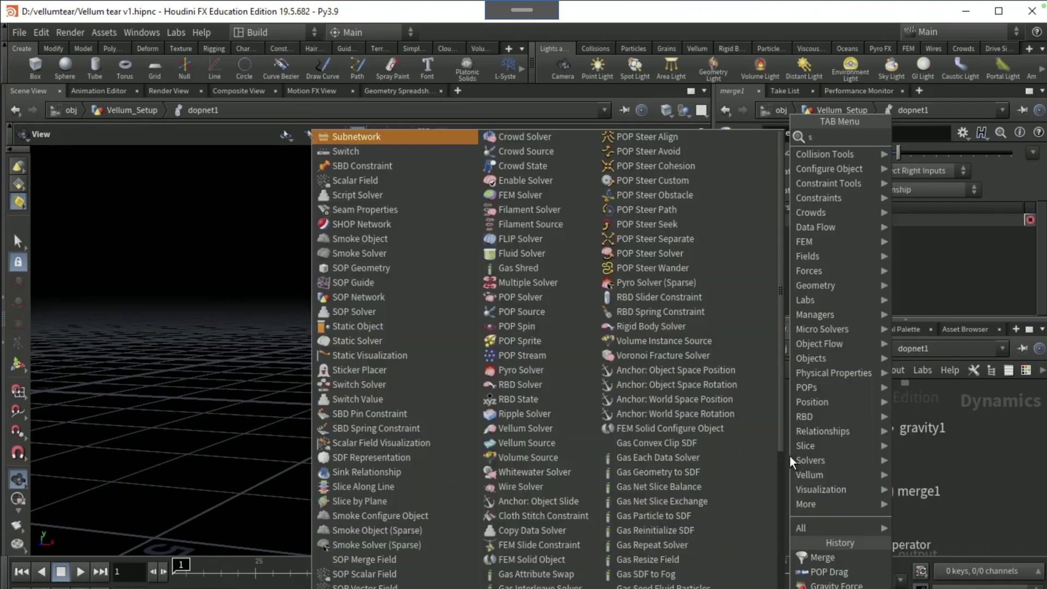
text(tatic object)
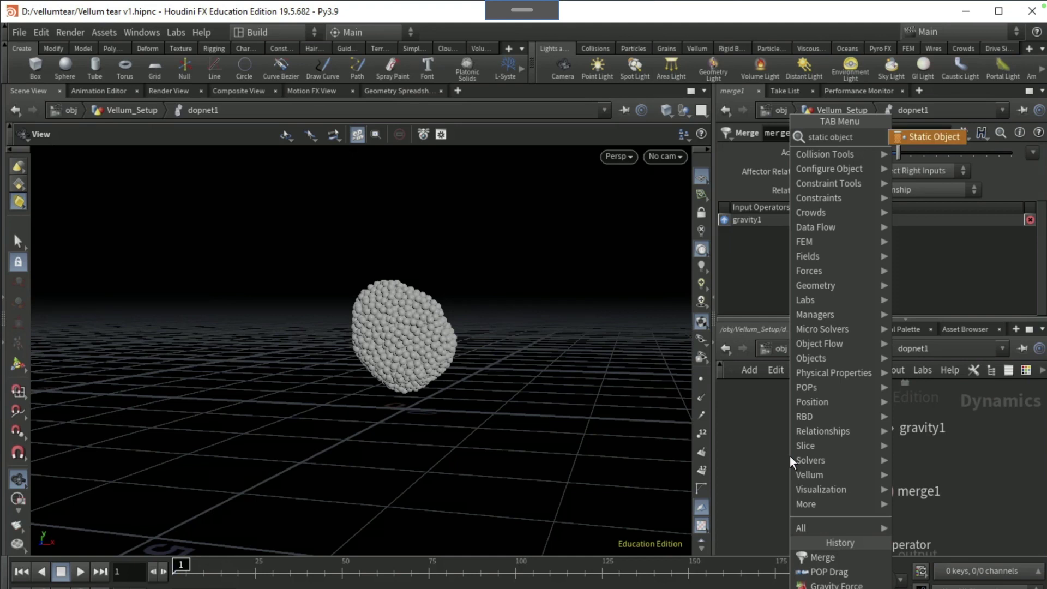
key(Return)
click(789, 456)
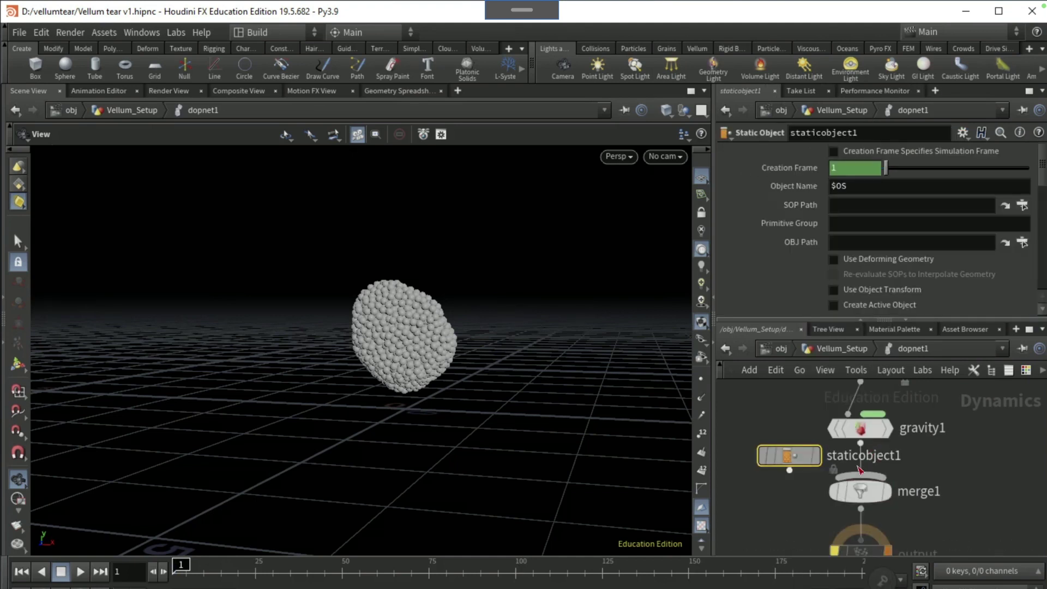
click(790, 470)
click(872, 504)
Reorder staticobject1 first in merge1 and enable Use Deforming Geometry and Re-evaluate SOPs
click(858, 491)
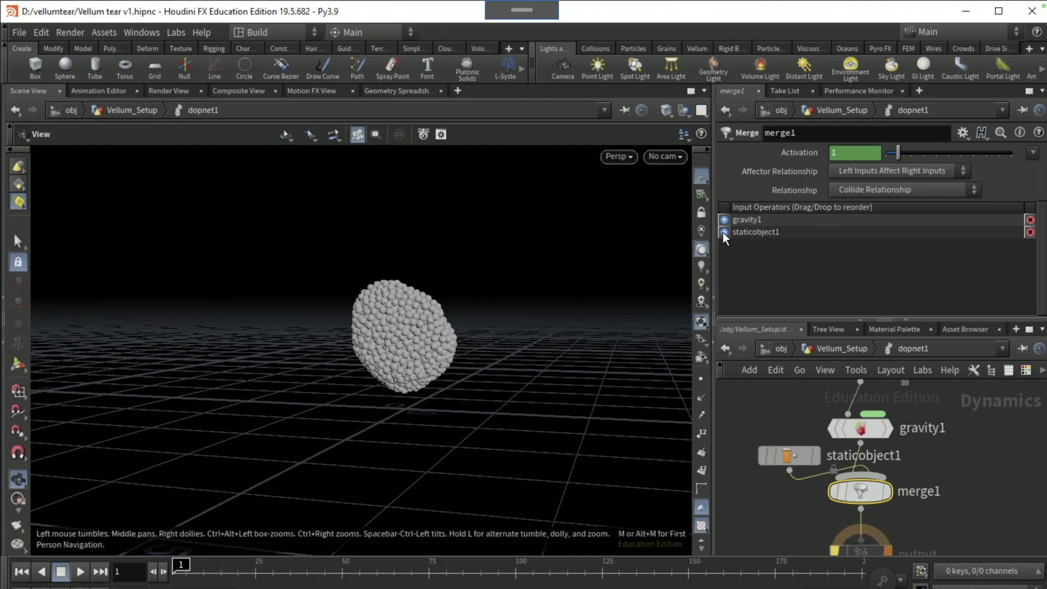
drag(722, 232, 728, 219)
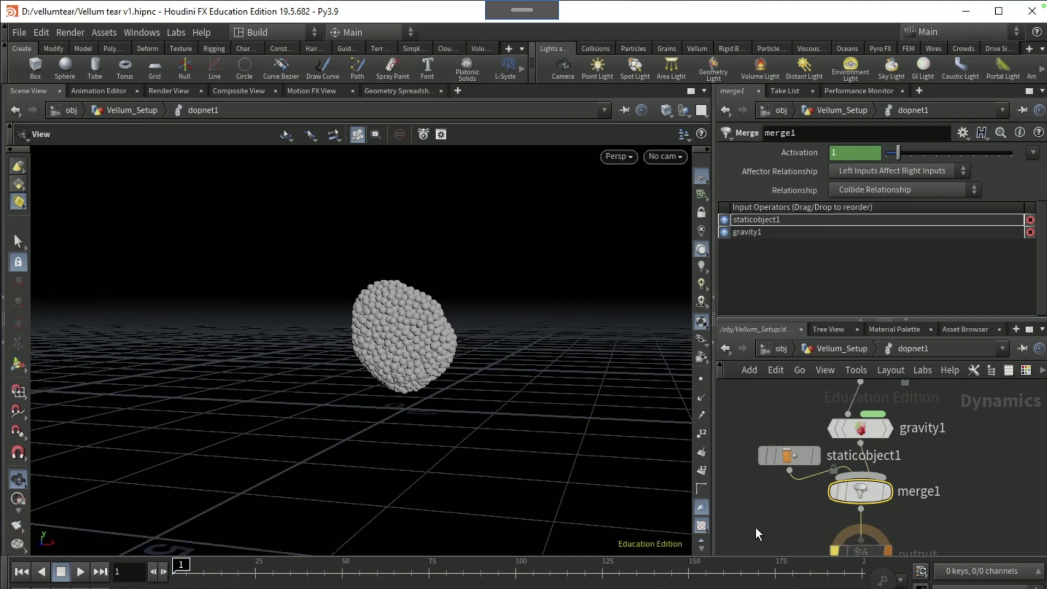
click(794, 455)
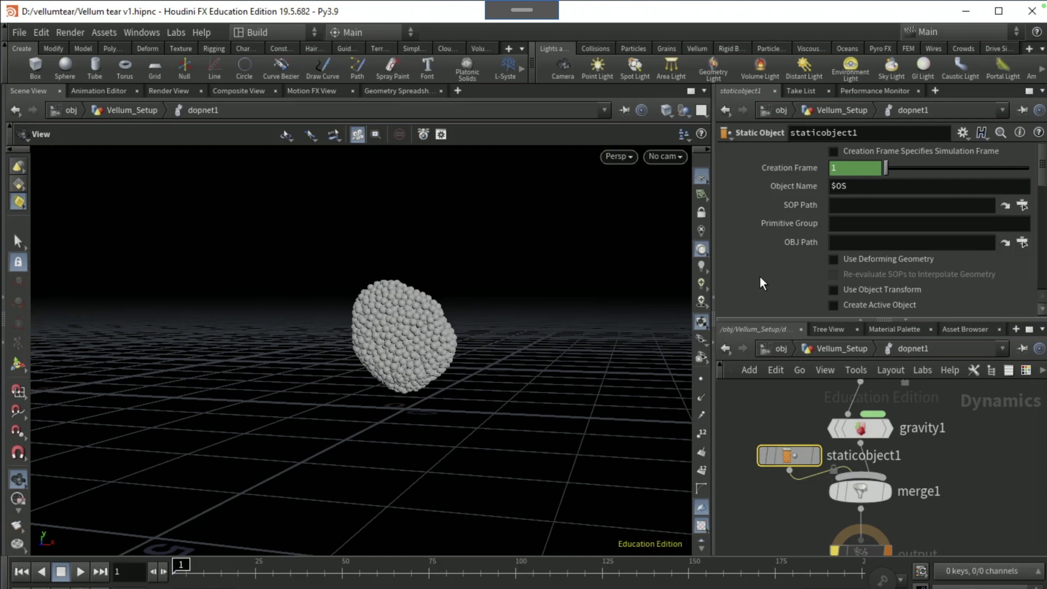
click(836, 258)
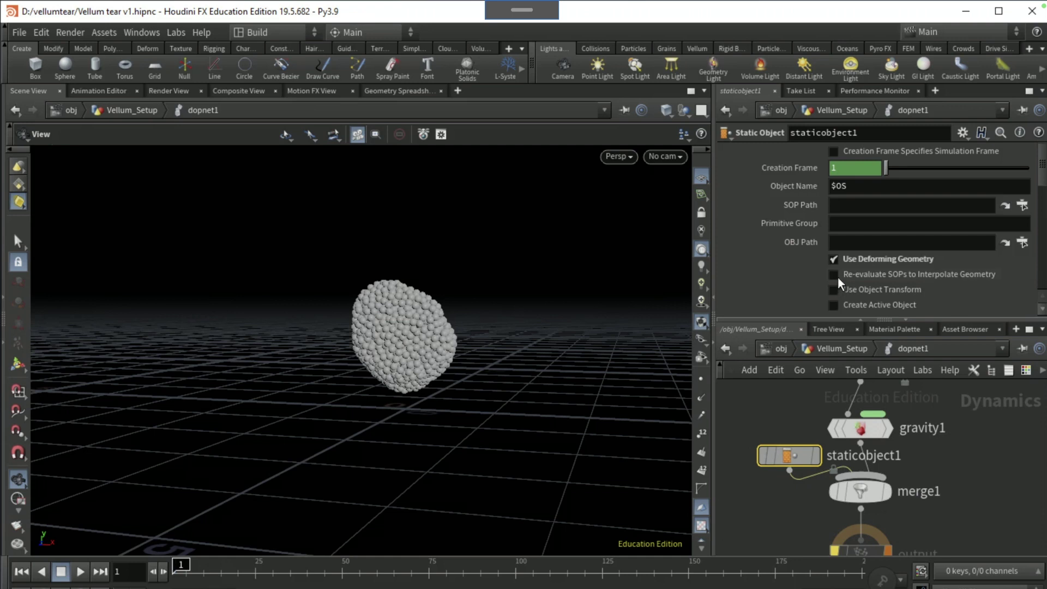
click(835, 274)
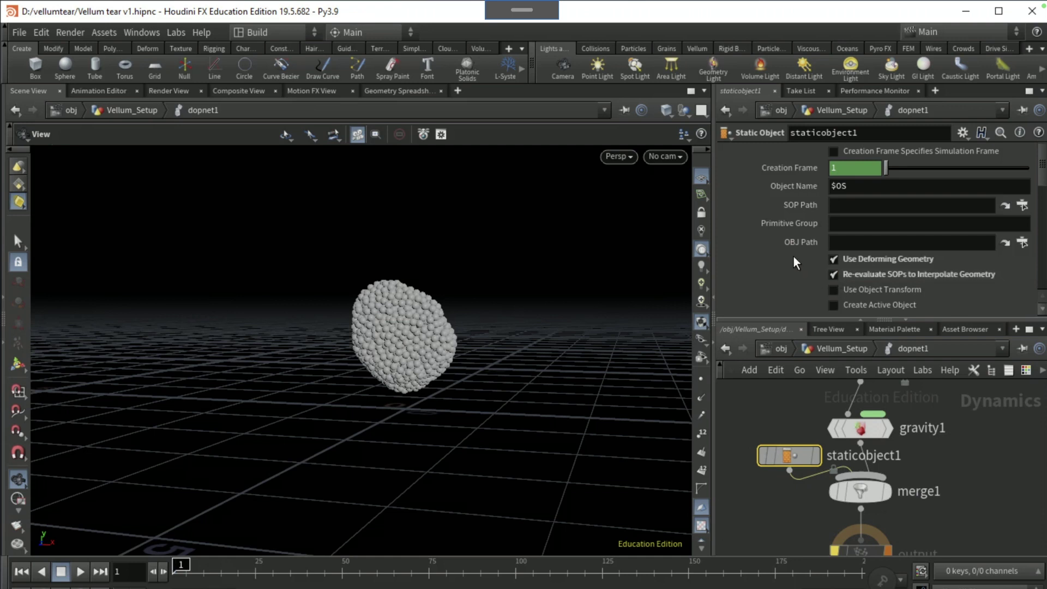
Point staticobject1's geometry source at the COL null
click(1023, 206)
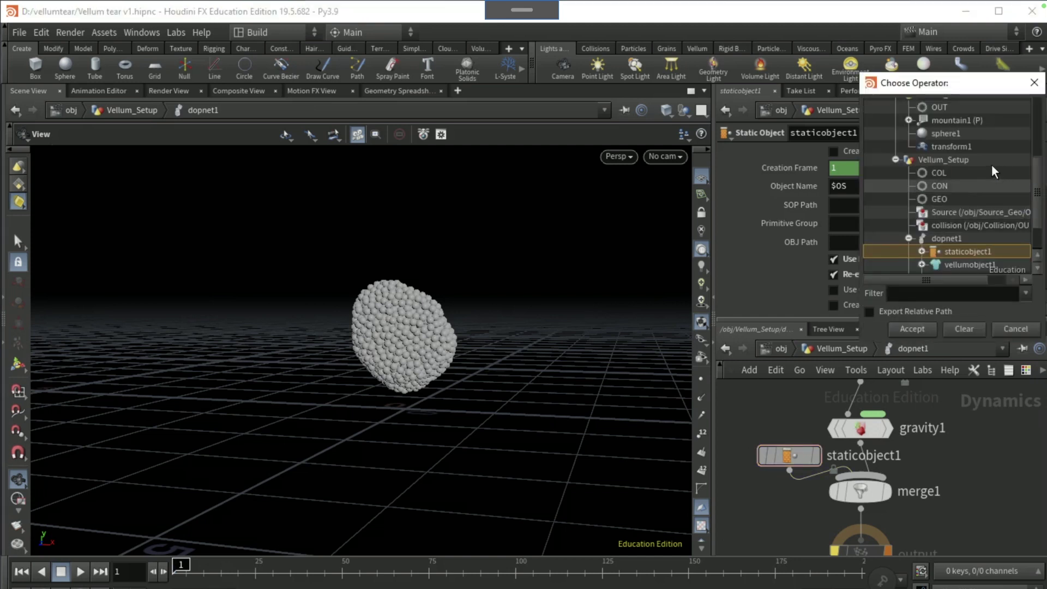
click(946, 172)
click(910, 328)
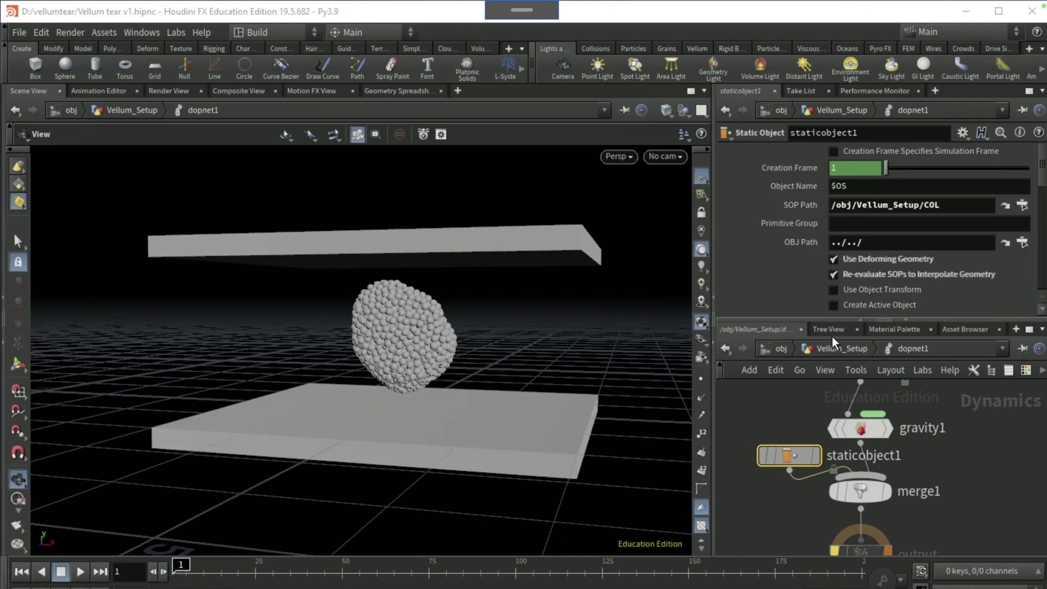
Set staticobject1's Collision Detection to Use Surface Collisions
scroll(780, 258, down, 6)
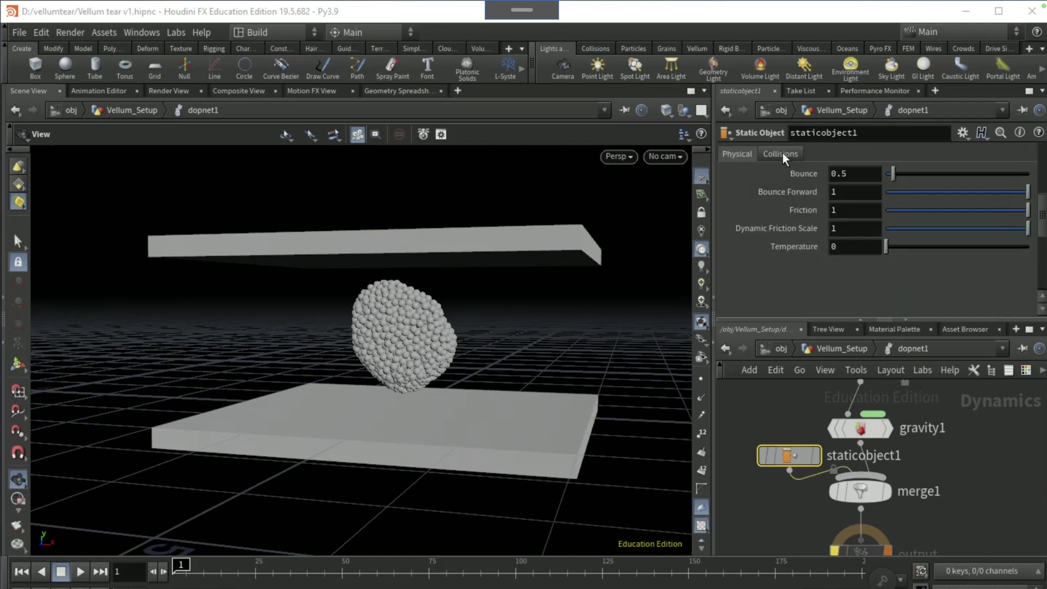
click(781, 153)
scroll(762, 271, down, 3)
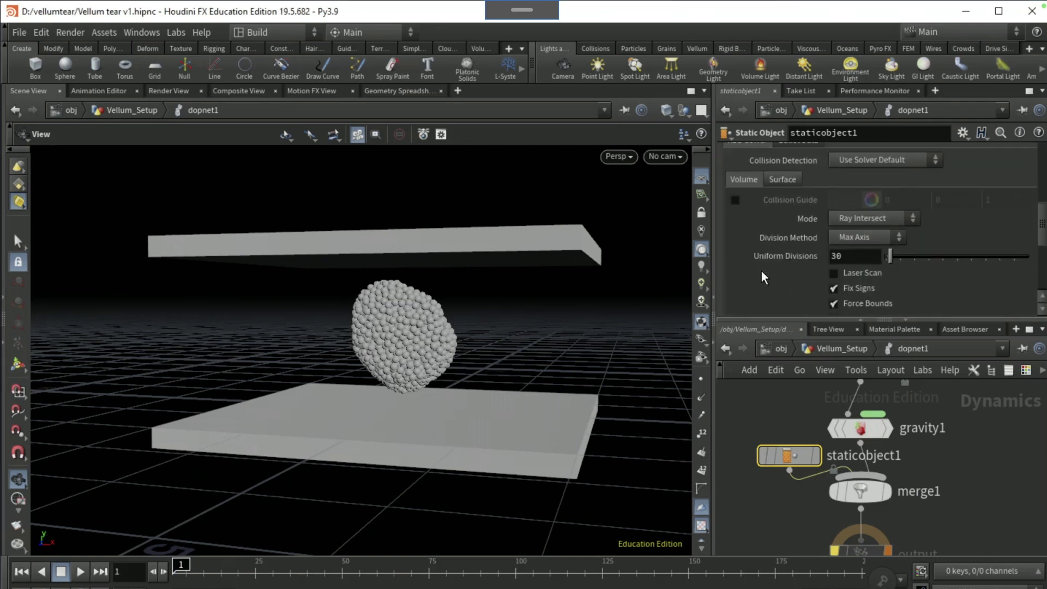
scroll(762, 277, up, 1)
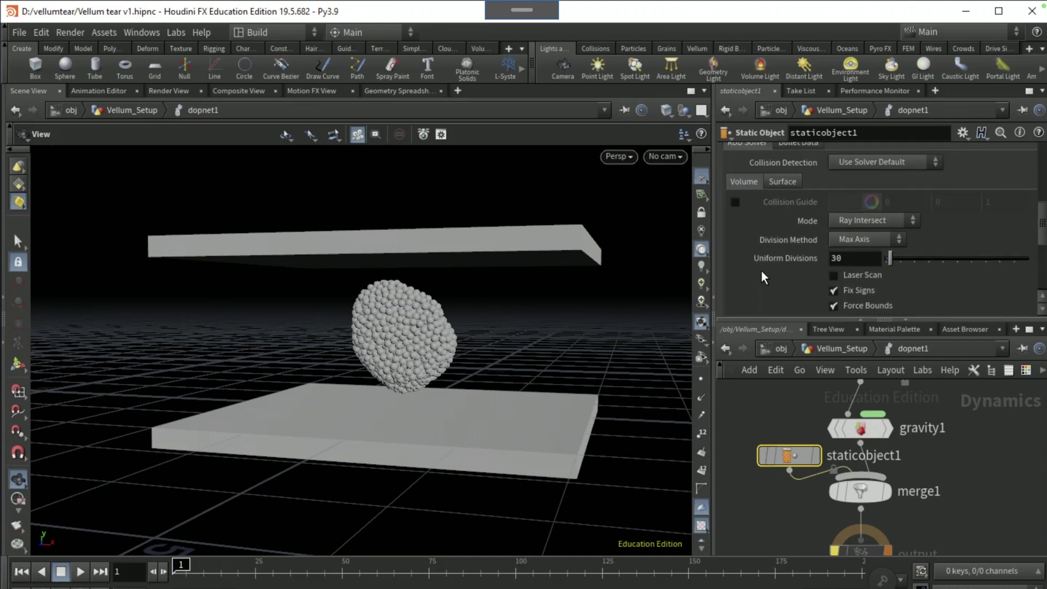
click(876, 158)
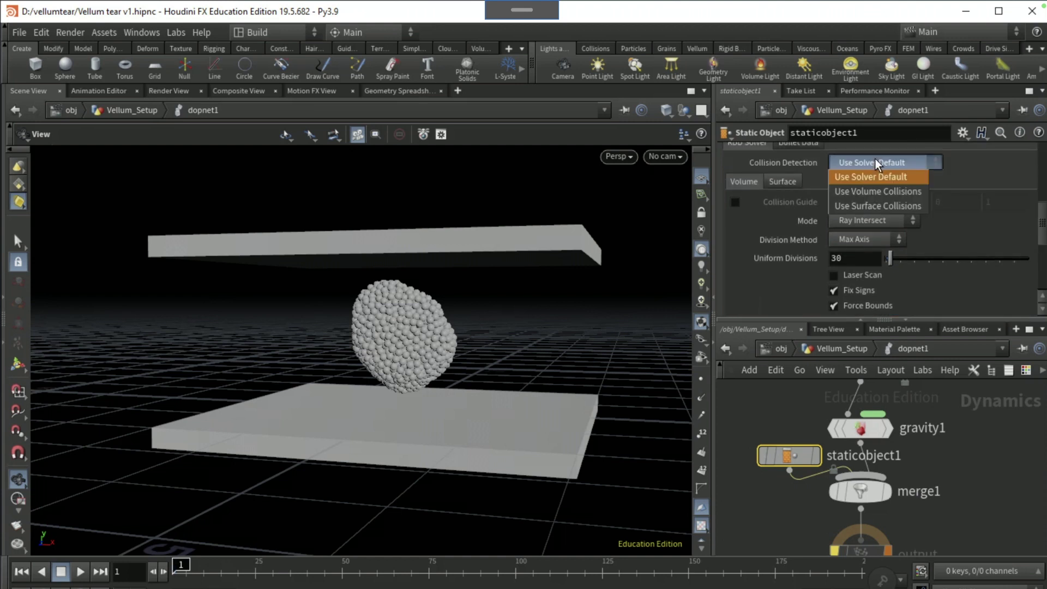
click(874, 206)
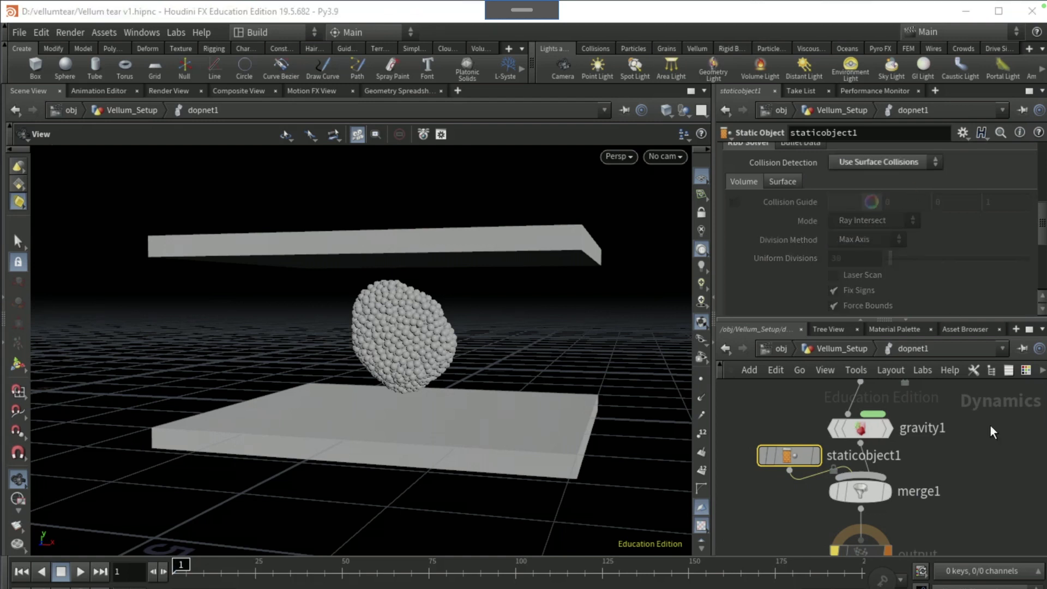
middle_drag(977, 407, 972, 460)
Set vellumsolver1's Substeps to 4
click(844, 423)
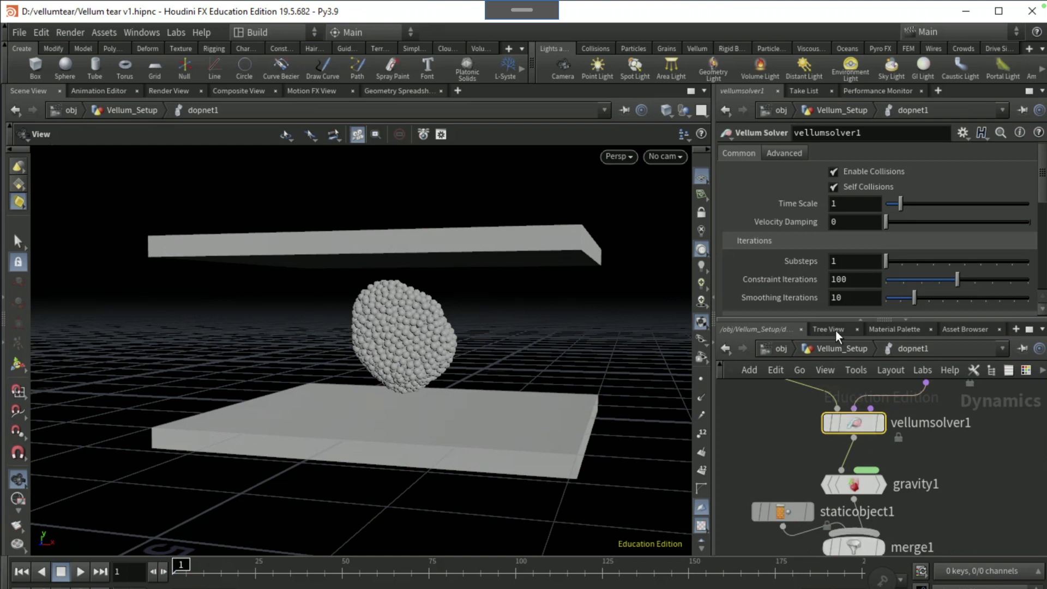
click(850, 260)
text(4)
key(Return)
Play the simulation to about frame 115, then jump back to frame 1
scroll(993, 478, down, 3)
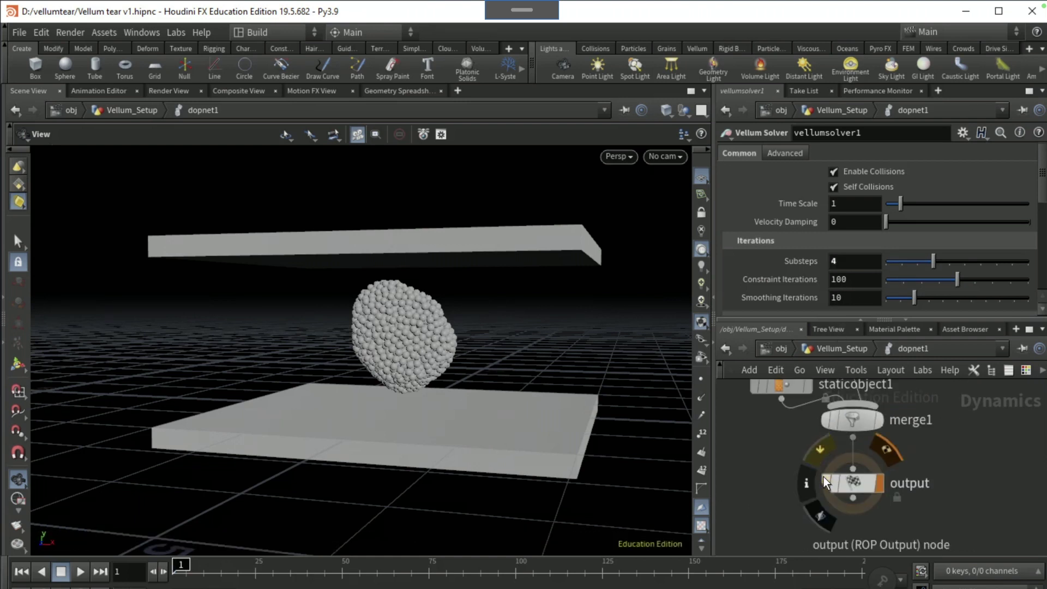
click(859, 486)
click(81, 572)
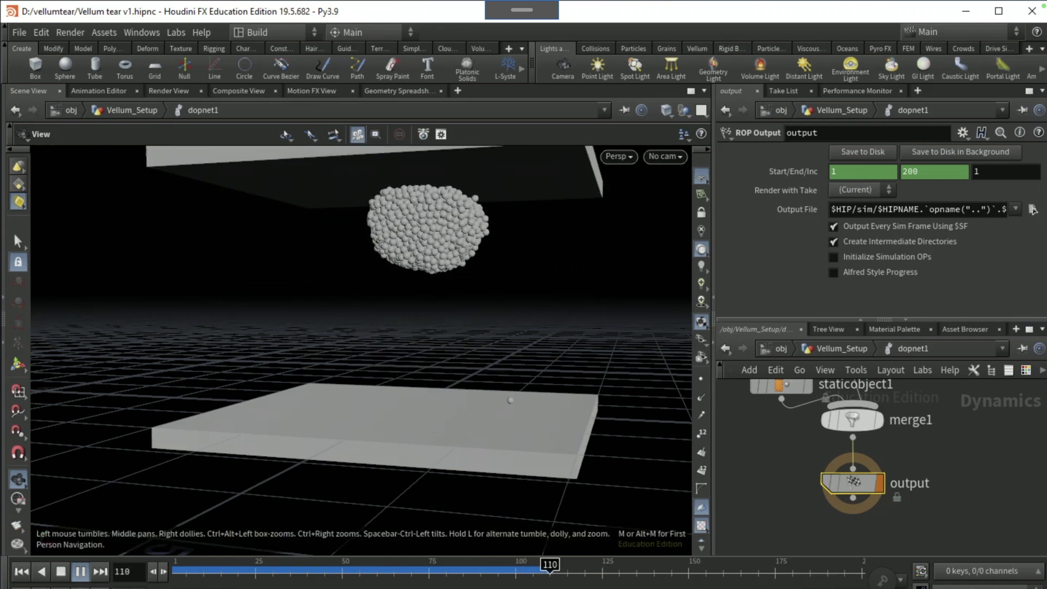
click(80, 572)
click(22, 572)
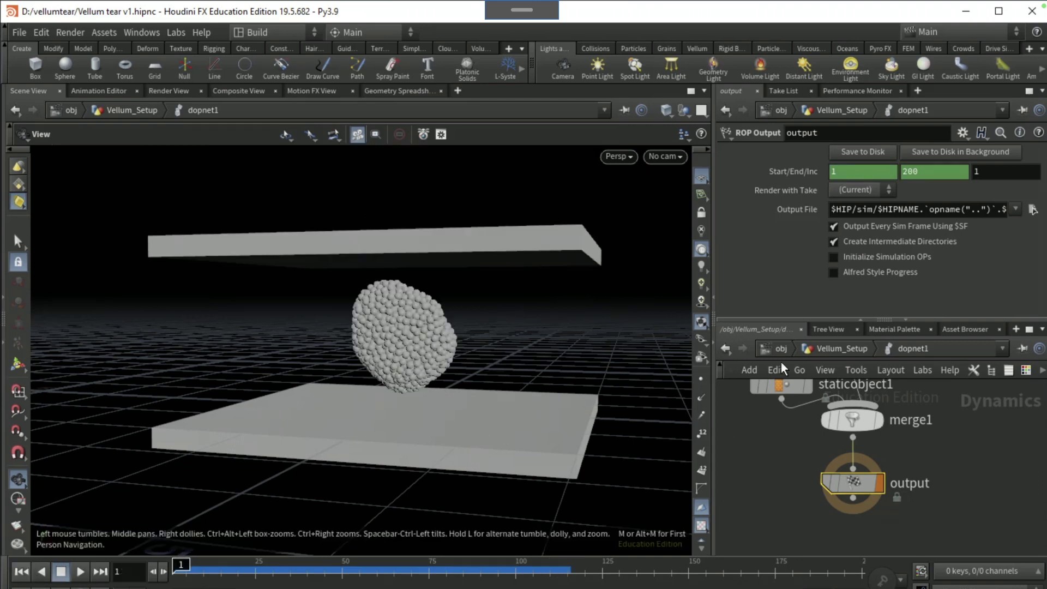
Go up to Vellum_Setup and delete the vellumsolver1 node
click(834, 348)
right_click(769, 482)
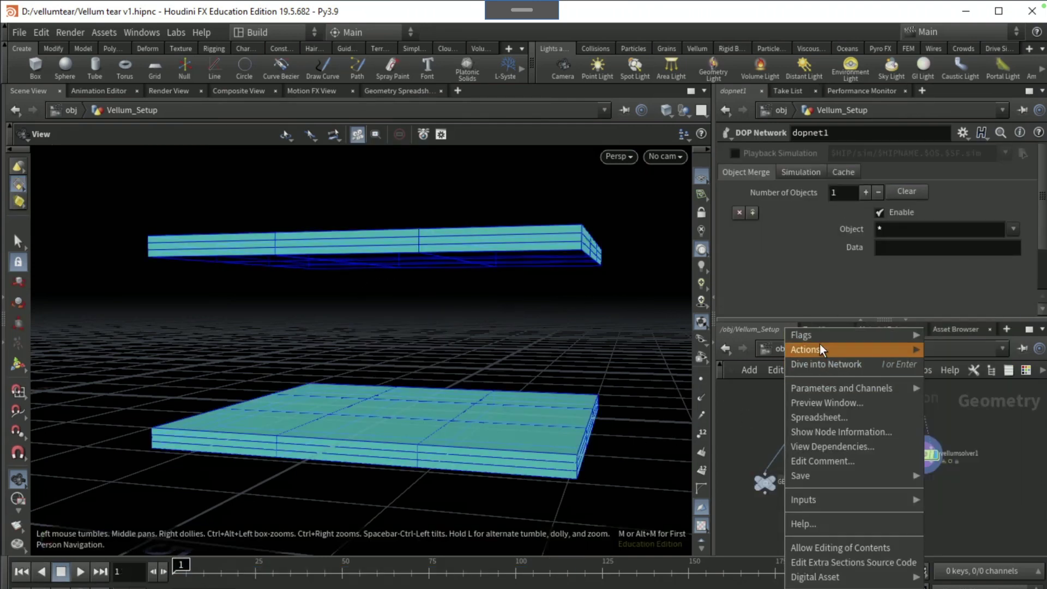
mouse_move(820, 348)
click(709, 460)
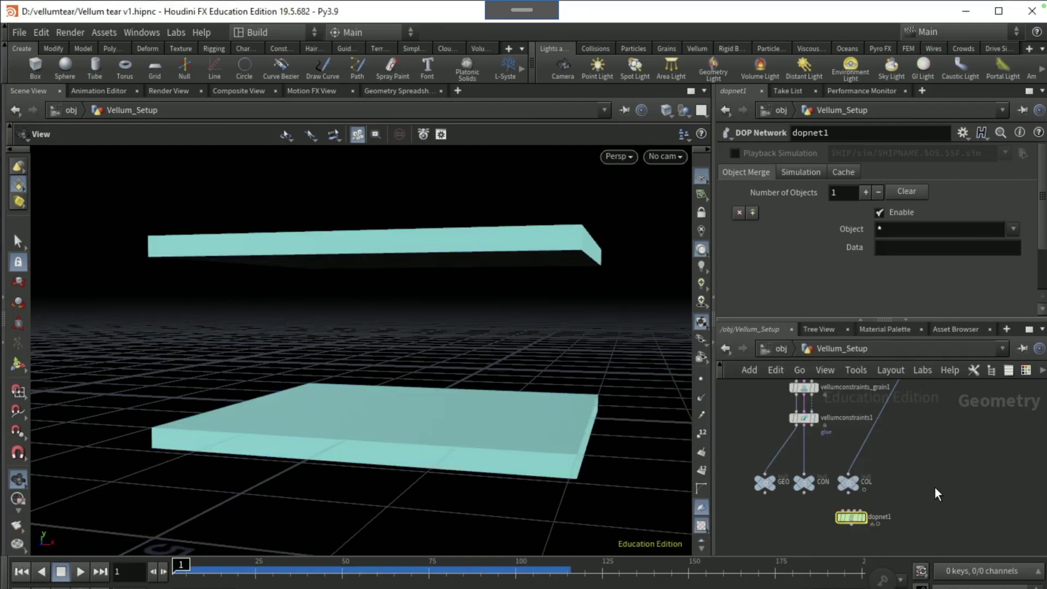
Enable Adjust Radius to Avoid Overlap on vellumconstraints_grain1
click(804, 418)
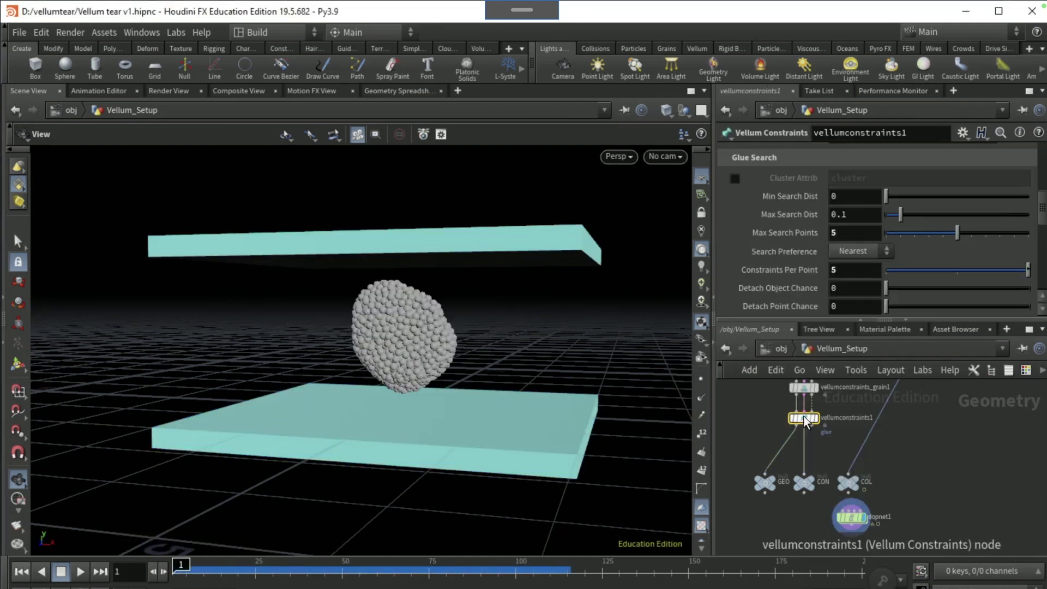
click(804, 388)
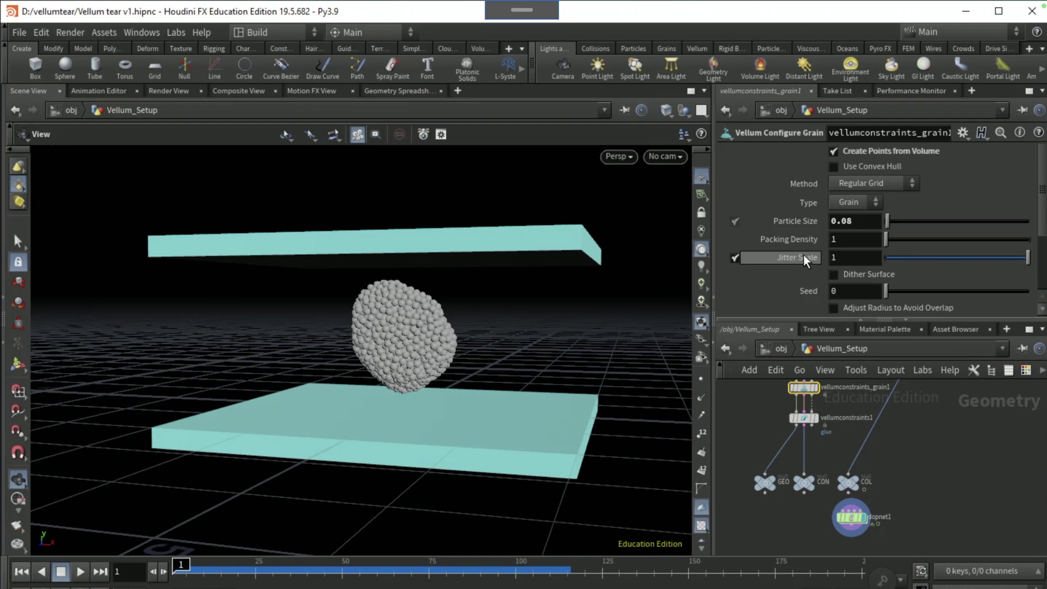
scroll(801, 270, down, 2)
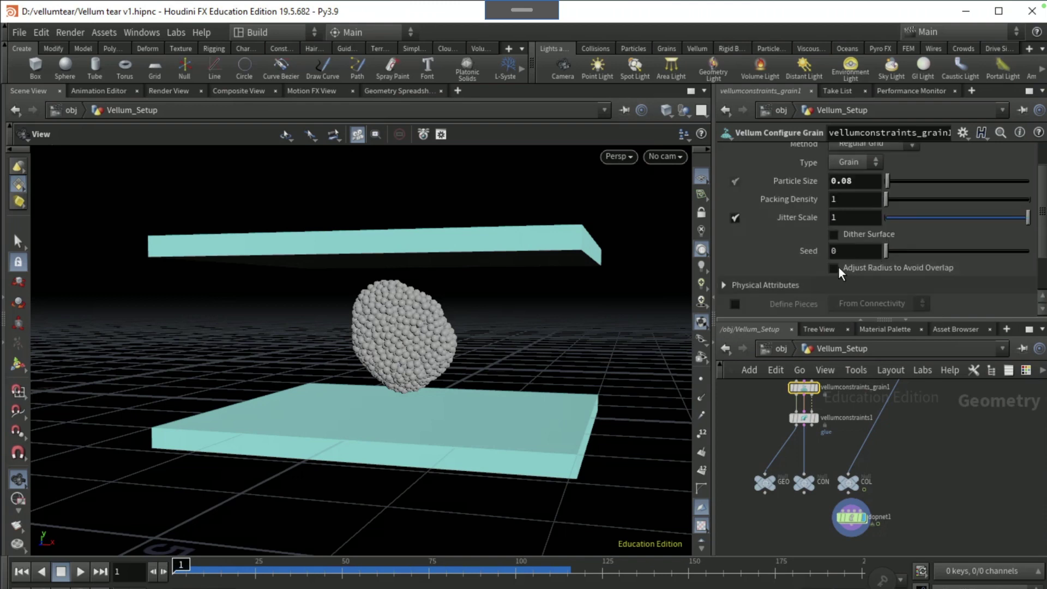
click(834, 268)
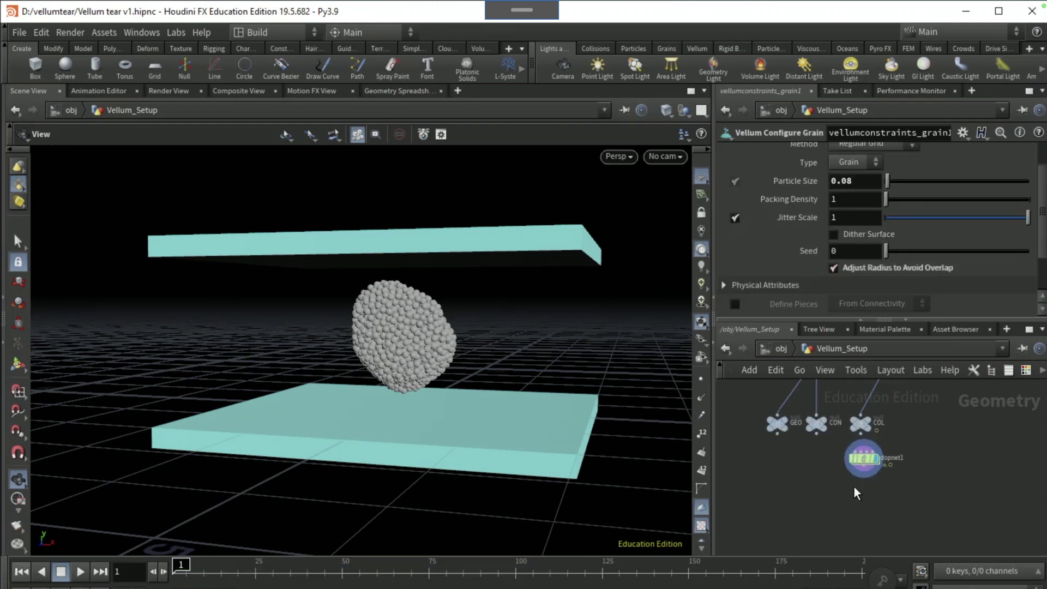
key(Tab)
Add a Vellum I/O node to Vellum_Setup
text(vellum io)
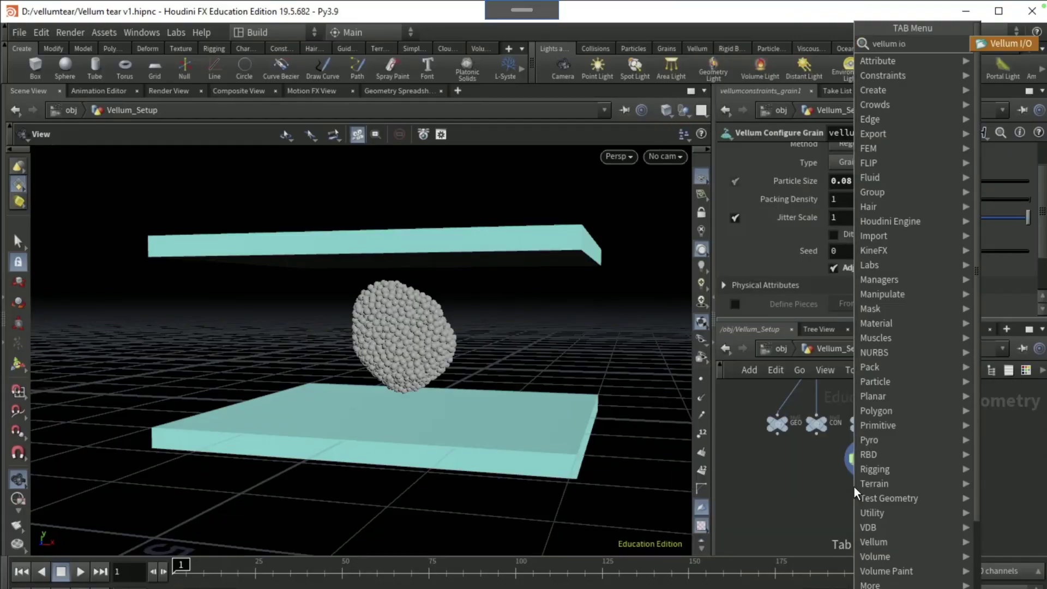
key(Return)
click(786, 493)
Add a DOP I/O, extract its DOP Import Fields node, and duplicate that node
key(Tab)
text(dop io)
key(Return)
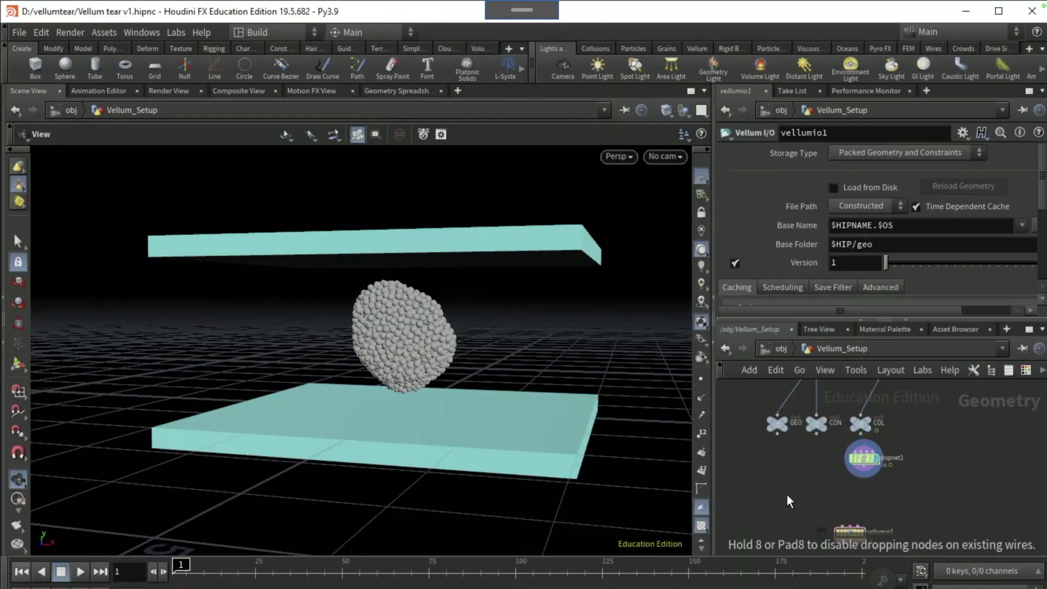
click(787, 493)
right_click(787, 493)
mouse_move(810, 349)
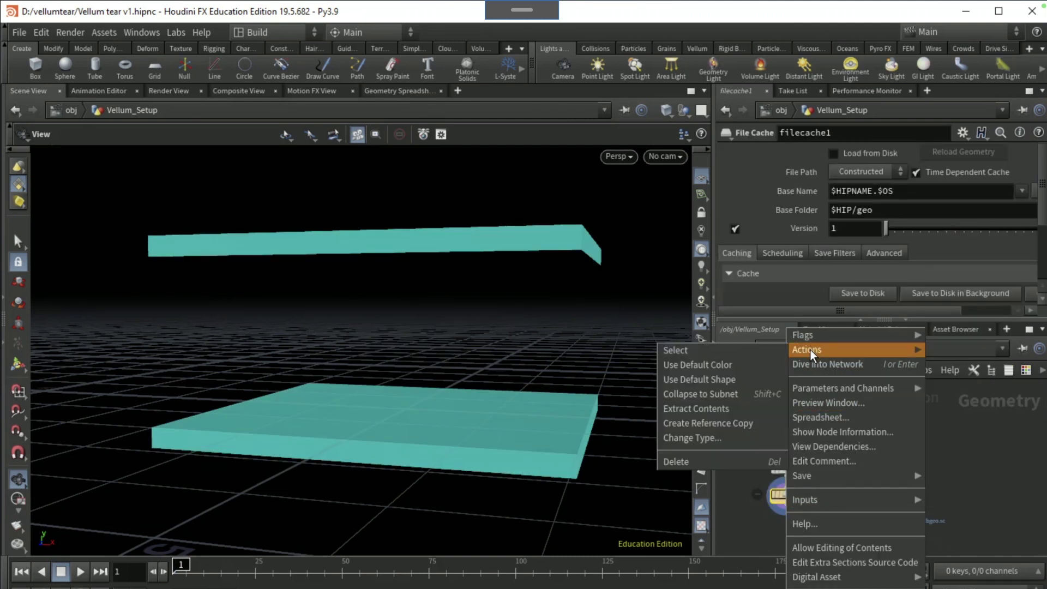
click(710, 460)
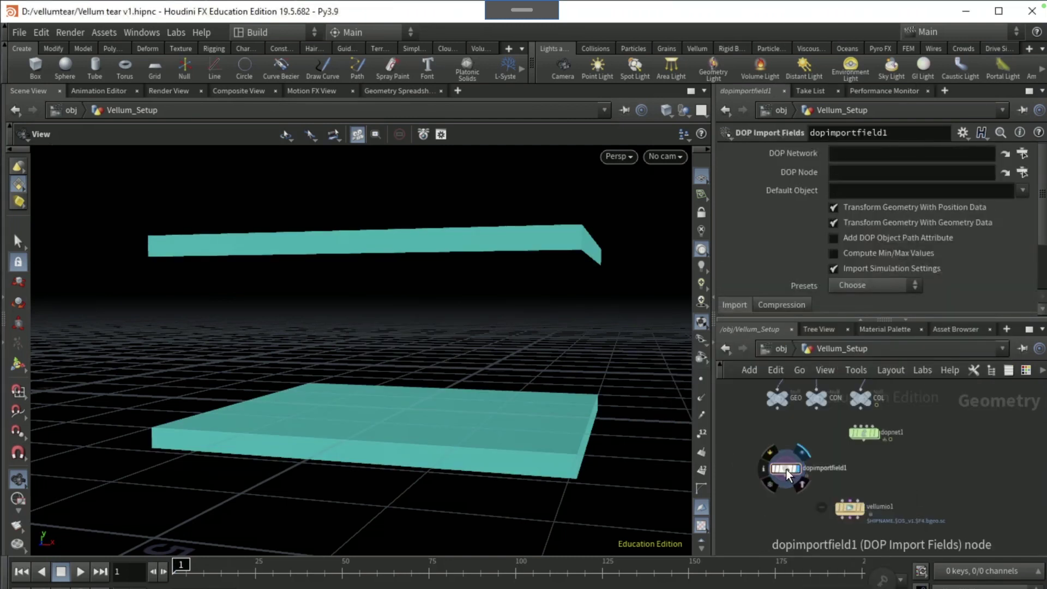
drag(787, 469, 900, 464)
click(904, 471)
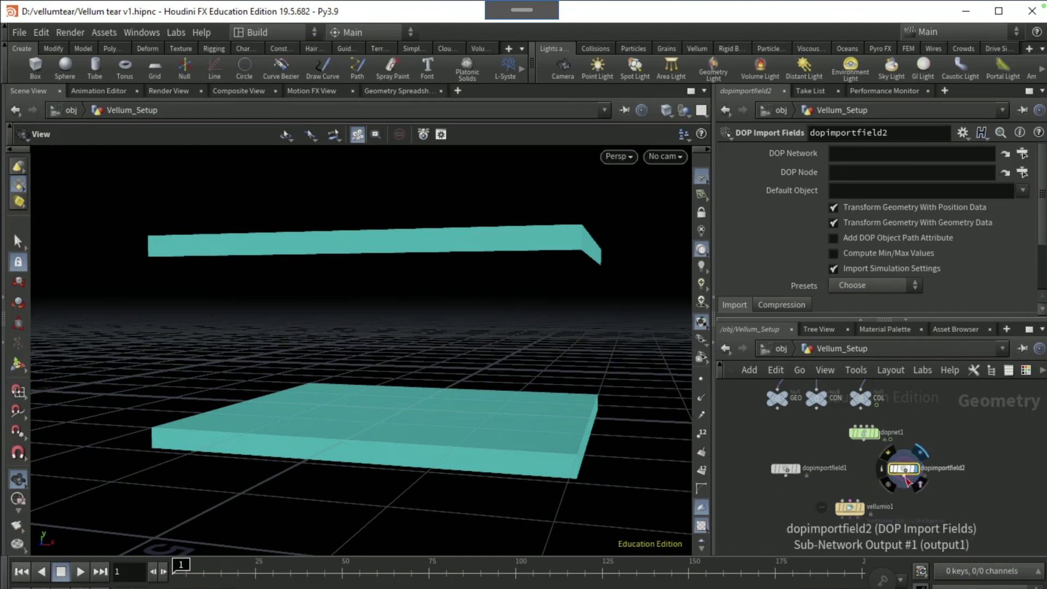
Rename the two DOP Import Fields nodes to GEO1 and CON1
double_click(821, 469)
text(GEO)
key(Return)
double_click(945, 468)
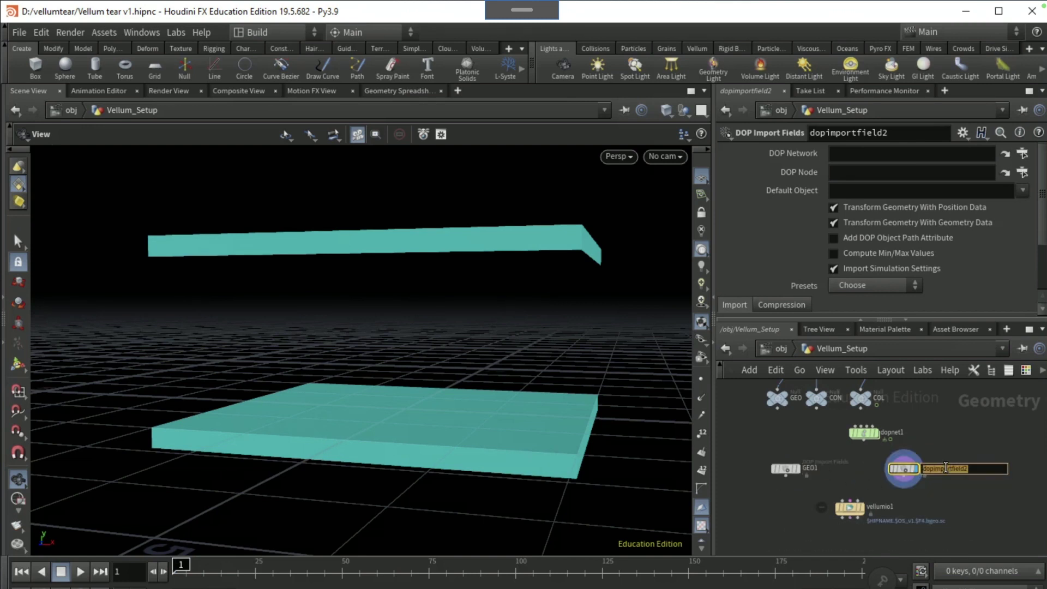
text(CON1)
key(Return)
Wire GEO1 into vellumio1's first input and CON1 into its second
click(784, 475)
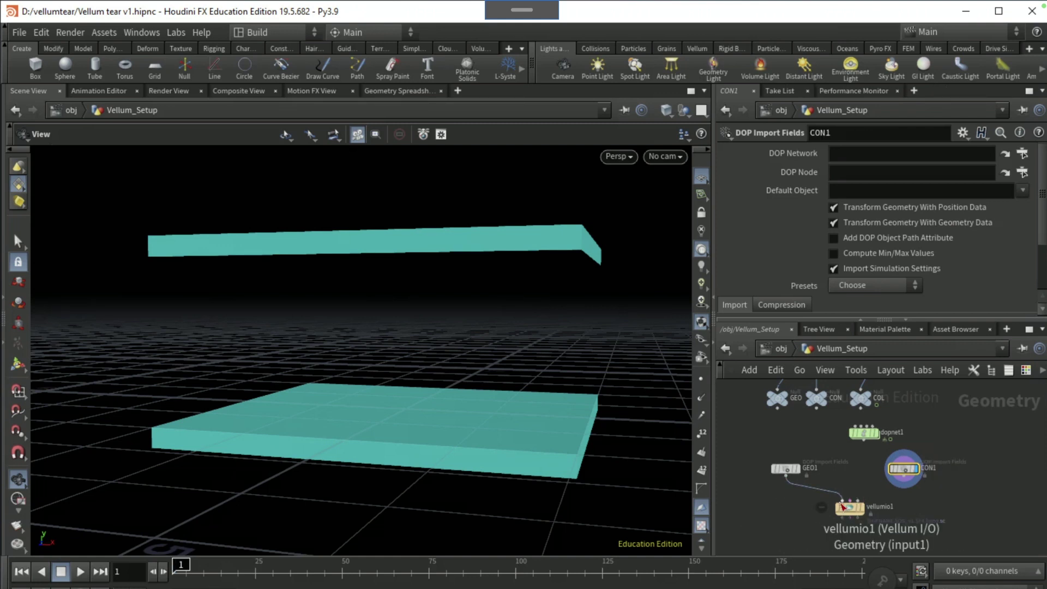
click(842, 506)
click(851, 502)
click(896, 482)
mouse_move(867, 507)
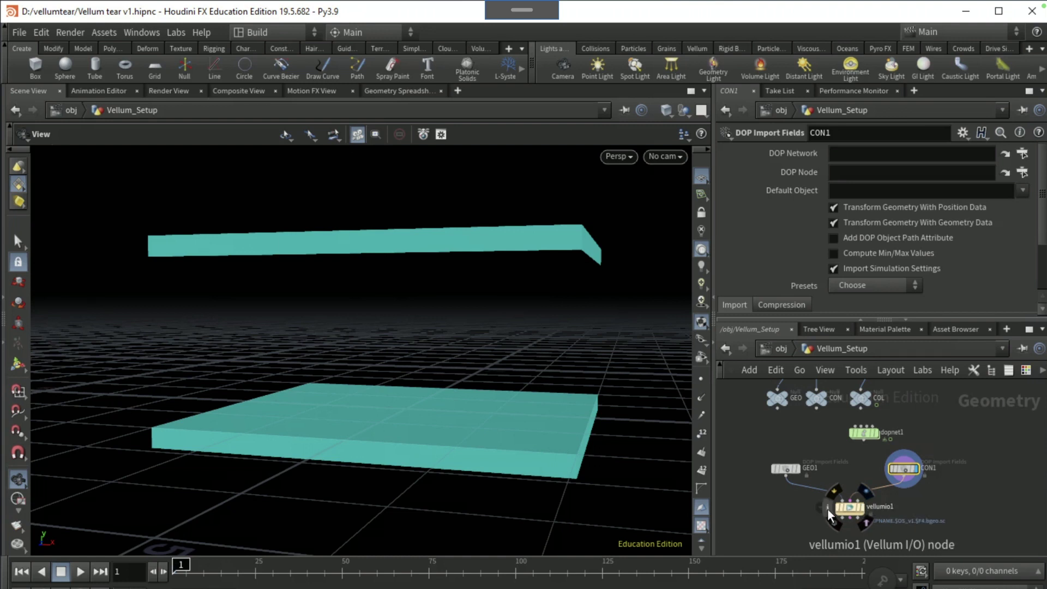
Set GEO1 to import from dopnet1 with vellumobject1 as the DOP node
click(785, 468)
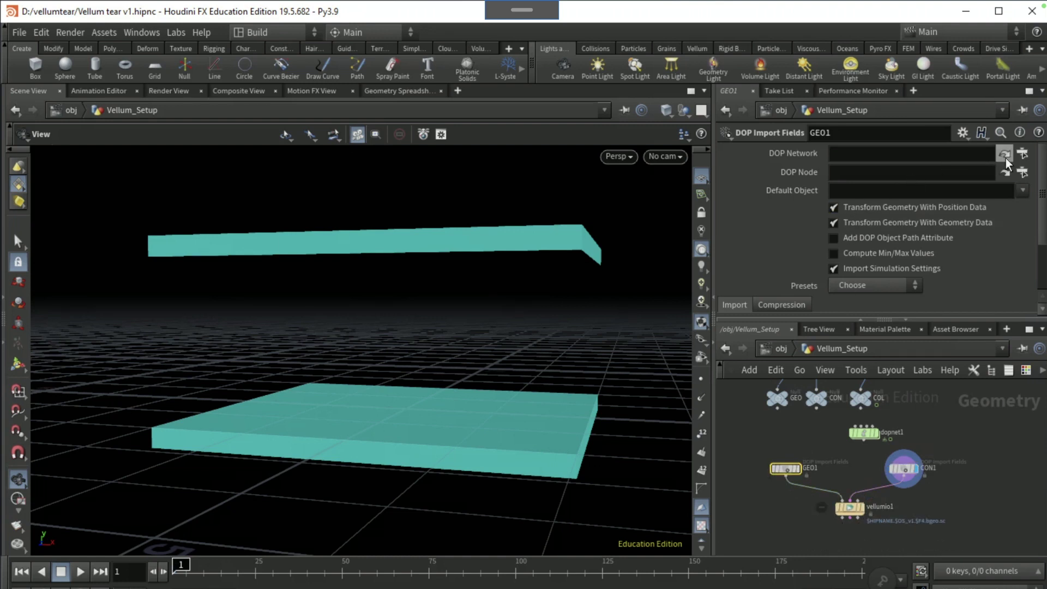
click(1022, 157)
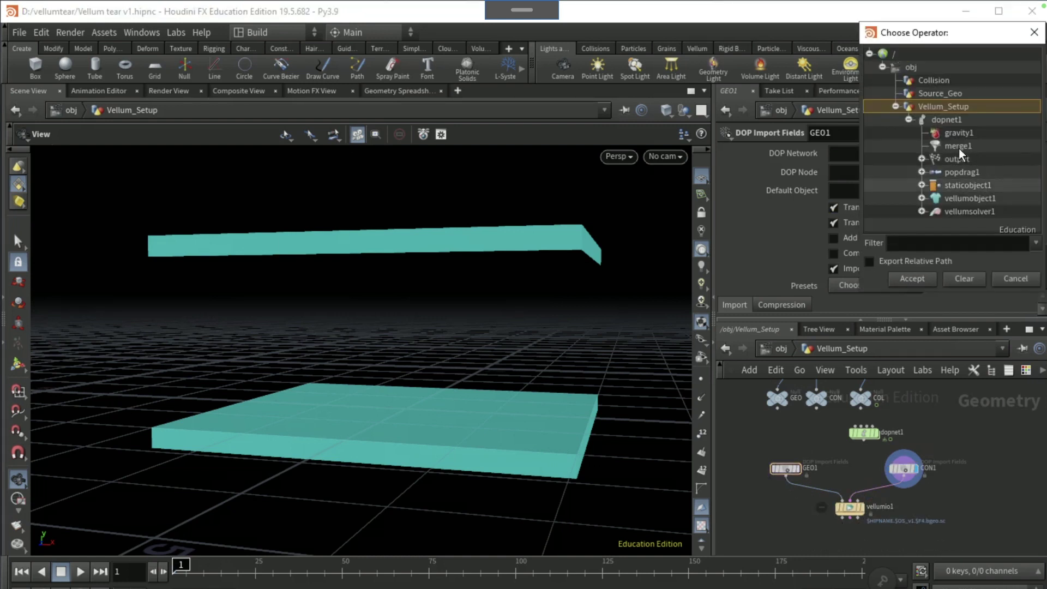
click(938, 121)
click(904, 273)
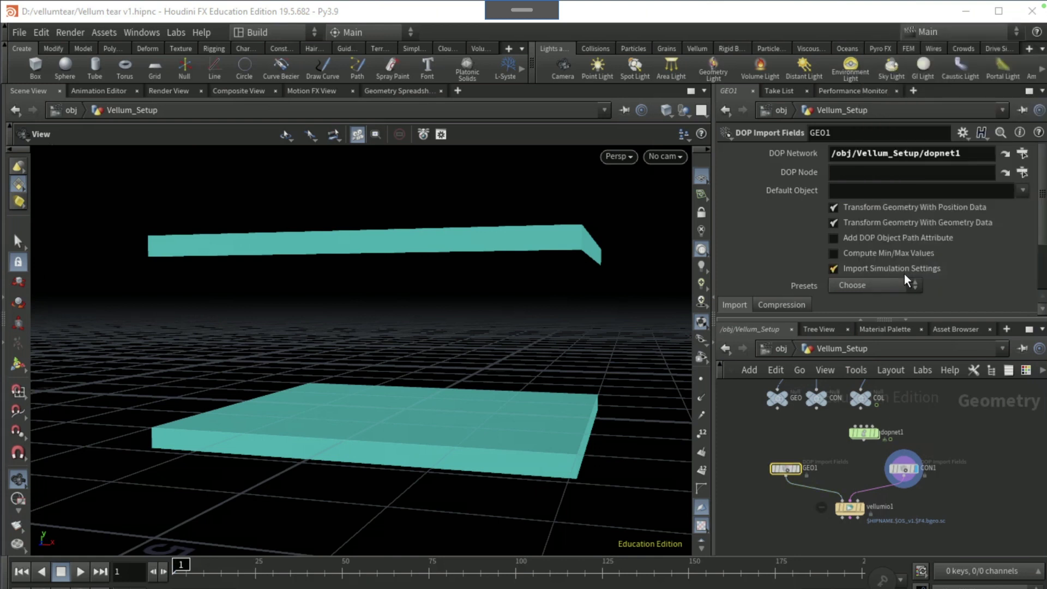
click(1023, 172)
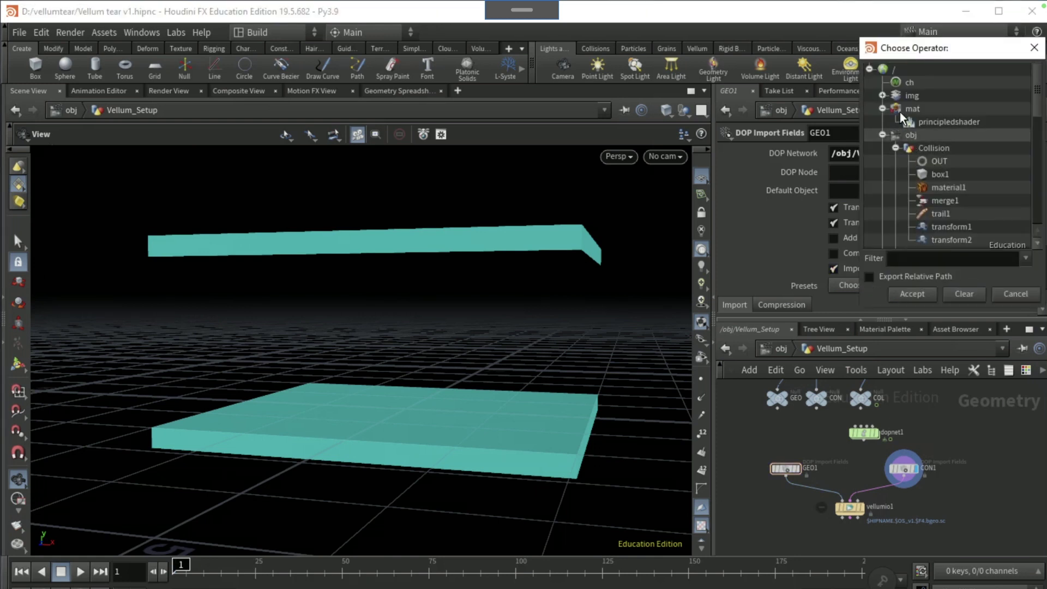
scroll(902, 185, down, 5)
click(902, 192)
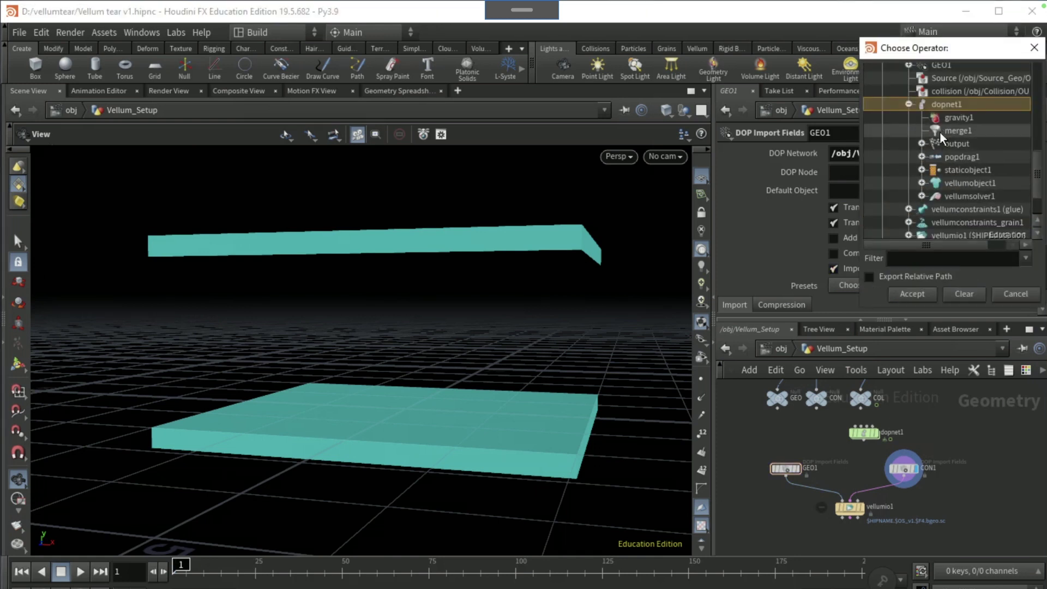
scroll(954, 213, down, 5)
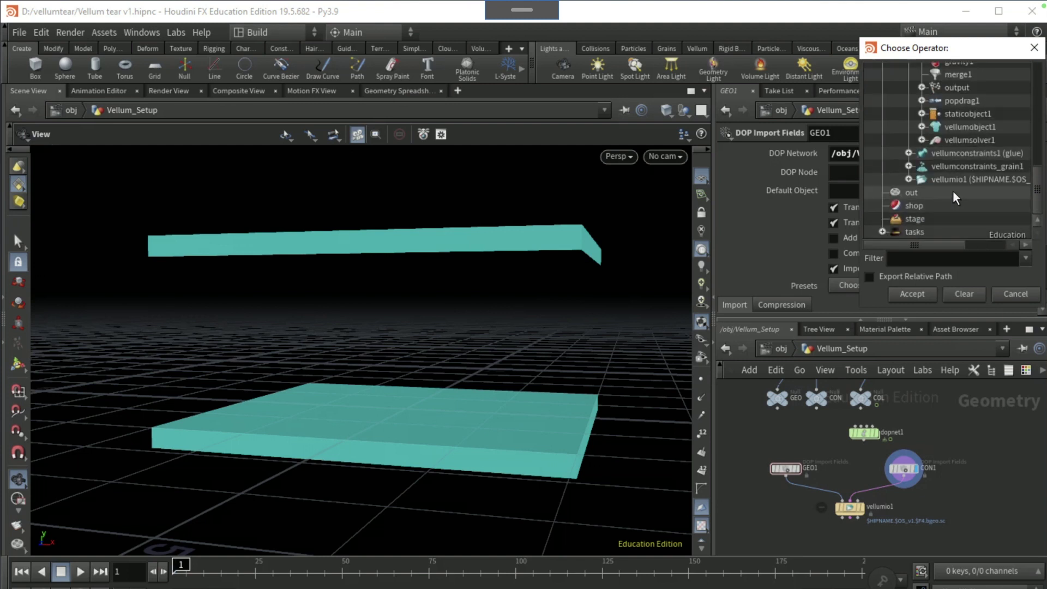
scroll(951, 208, up, 10)
scroll(947, 215, down, 6)
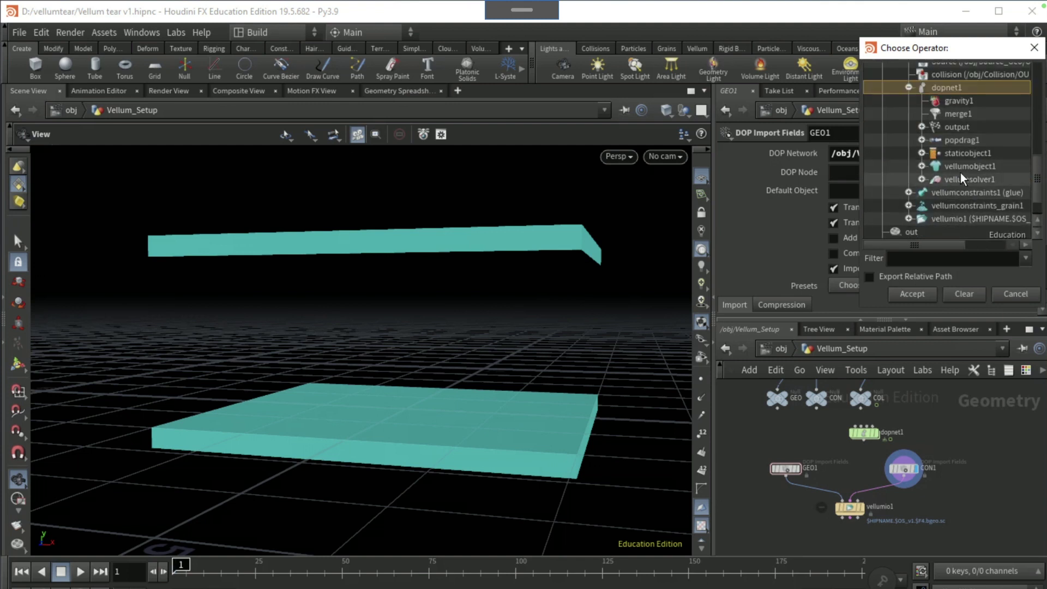
click(963, 167)
click(915, 295)
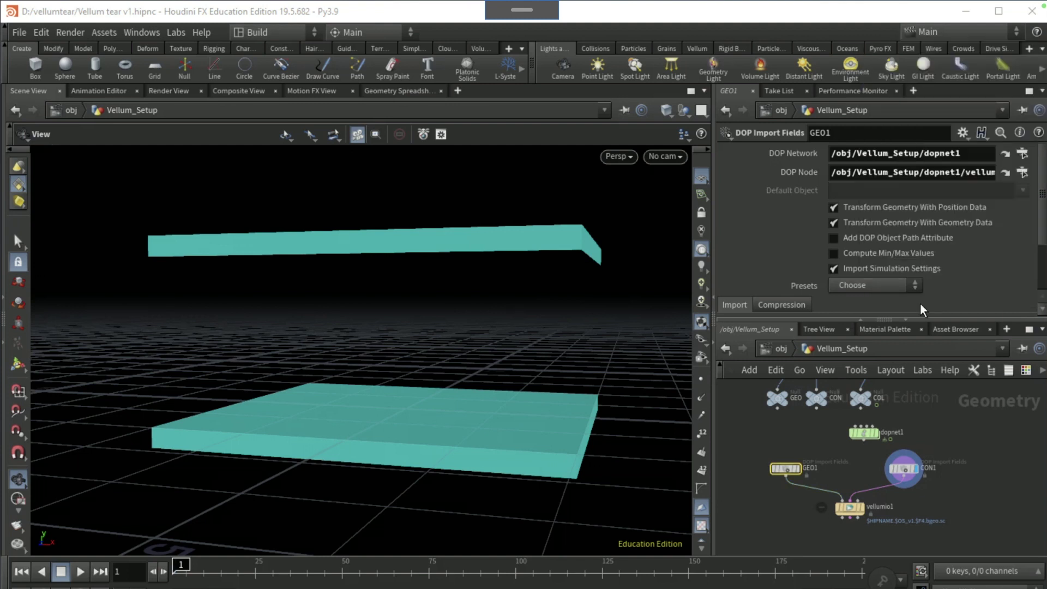
Set CON1 to import from dopnet1 with vellumobject1 as the DOP node
click(904, 468)
click(1022, 155)
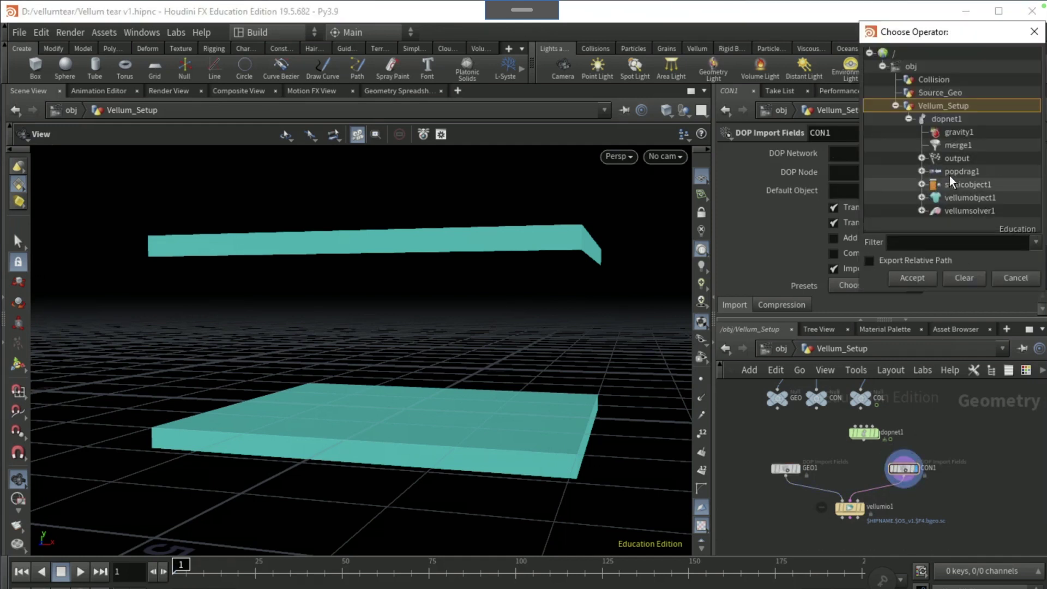
click(952, 123)
click(926, 278)
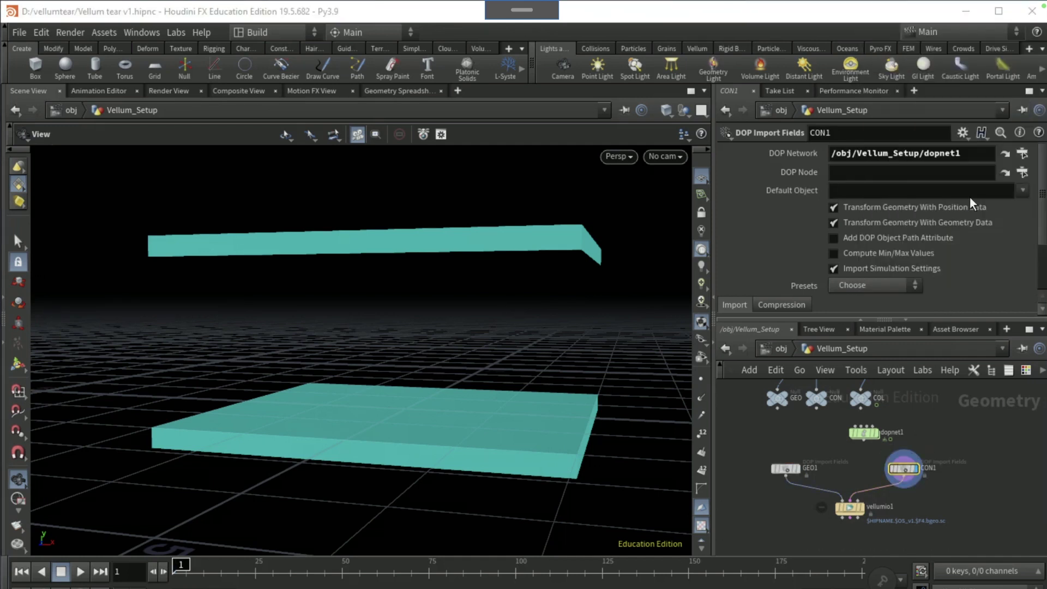
click(1023, 172)
scroll(951, 187, down, 5)
scroll(950, 175, up, 2)
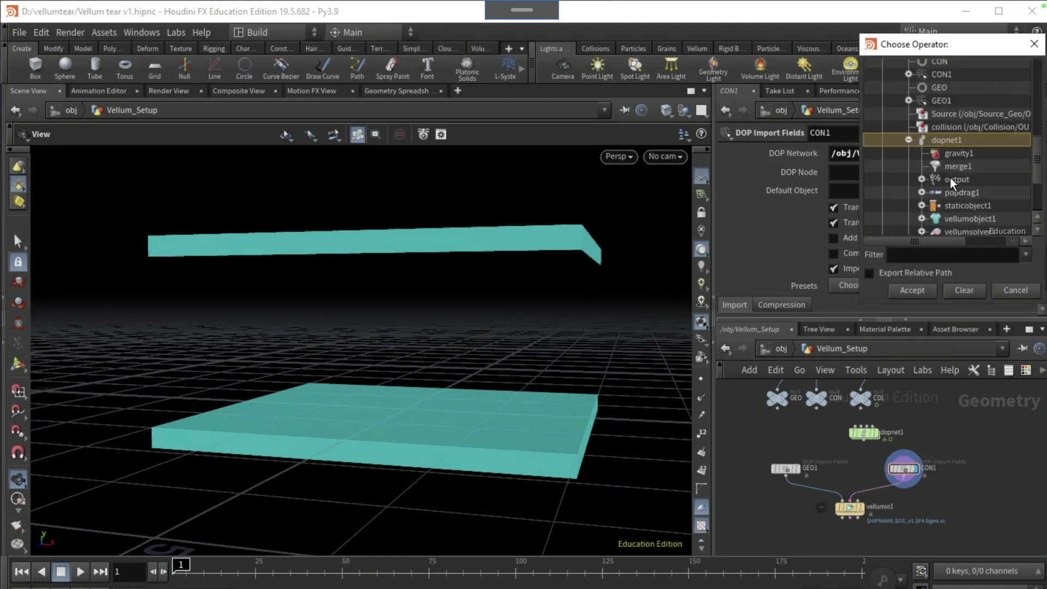
click(950, 218)
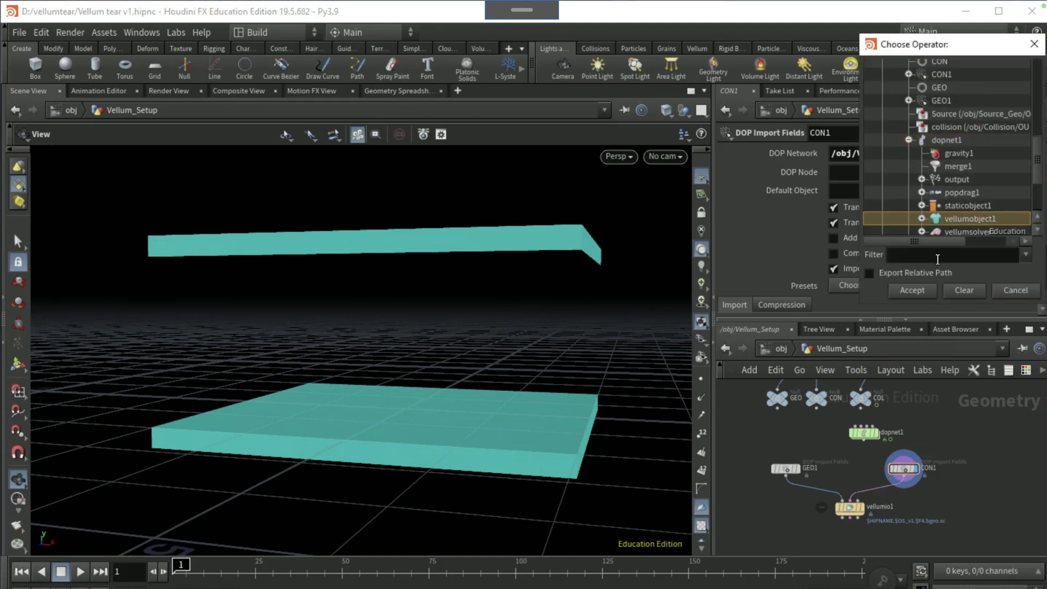
click(924, 289)
Load the Particles import-fields preset into GEO1
scroll(822, 218, down, 2)
click(836, 216)
click(851, 360)
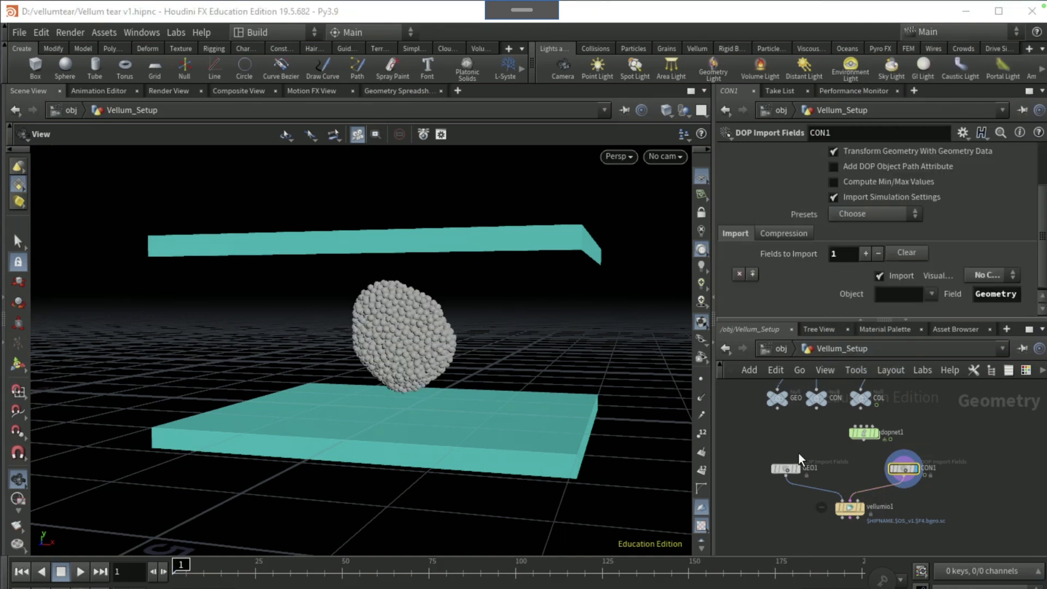
click(789, 468)
click(859, 215)
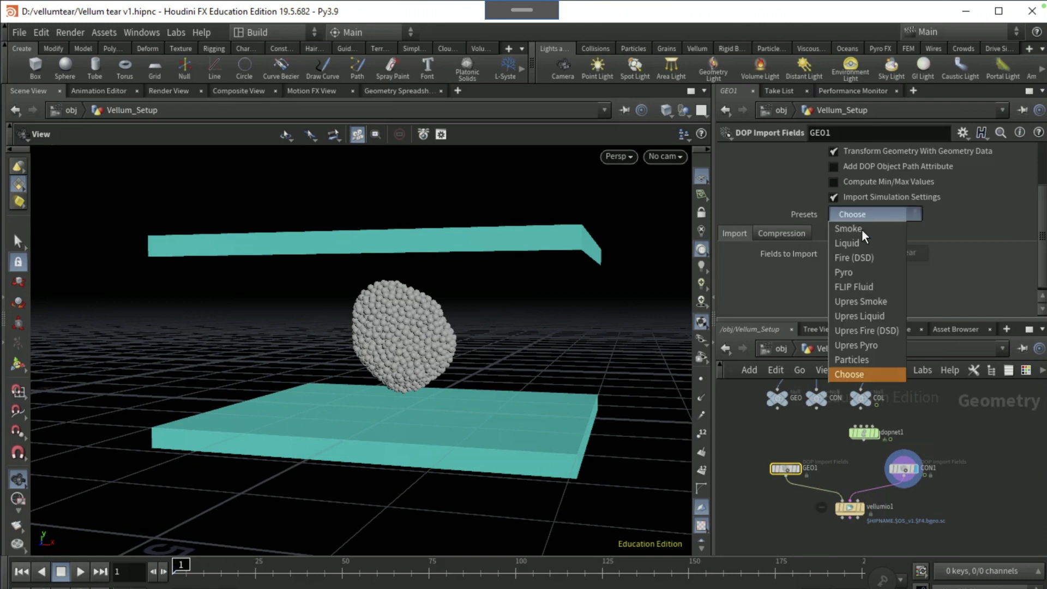
click(860, 359)
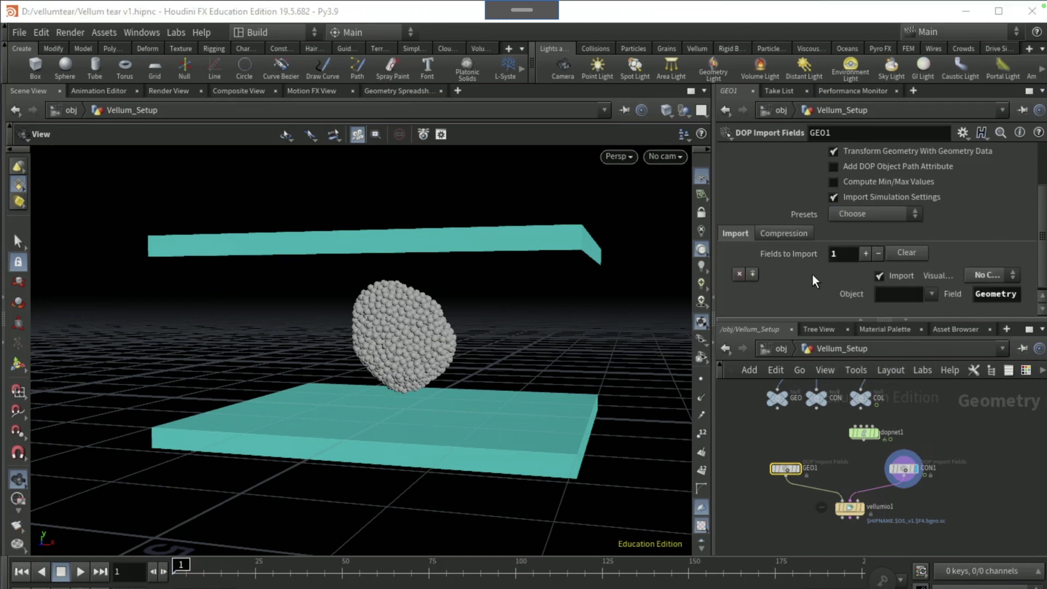
Change CON1's Field to ConstraintGeometry, then return to the dopnet1 network
click(909, 469)
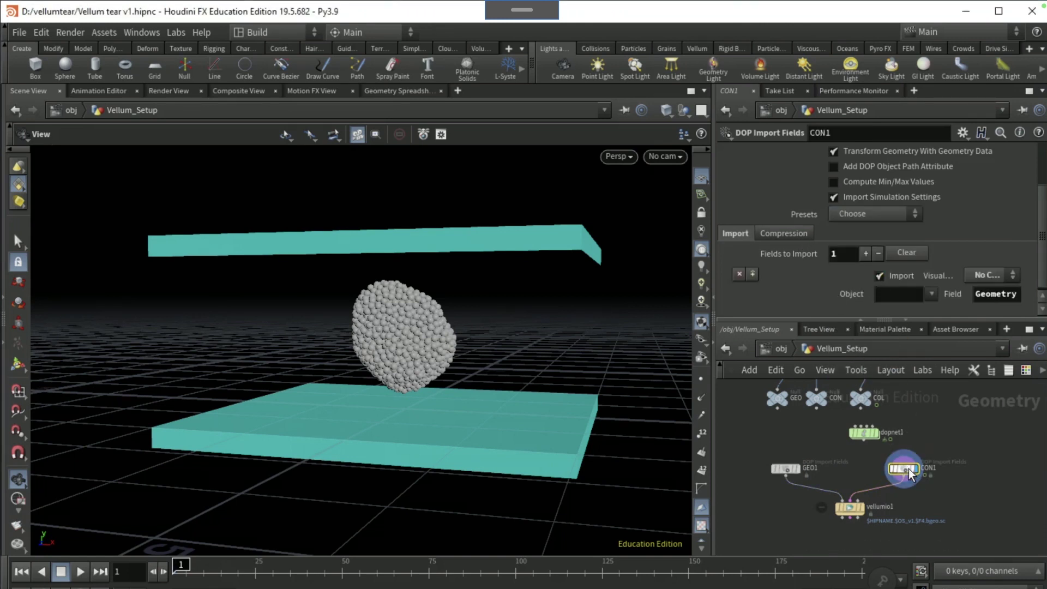
double_click(984, 293)
text(ConstraintGeometr)
text(y)
key(Return)
double_click(866, 432)
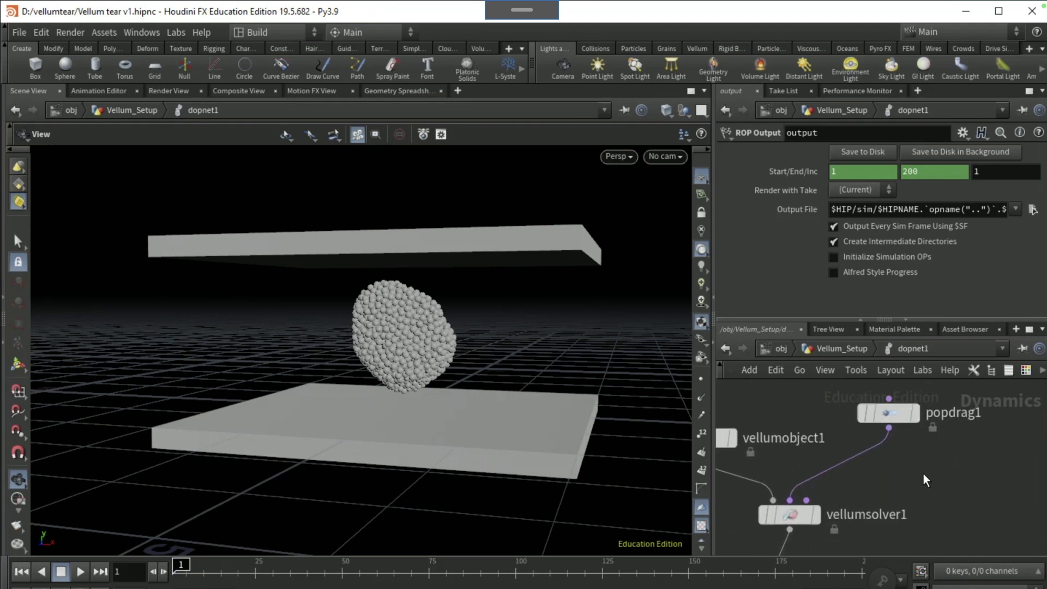
Insert Vellum Constraints between popdrag1 and vellumsolver1 as a per-frame Attach to Geometry constraint on points
key(Tab)
text(vellum constr)
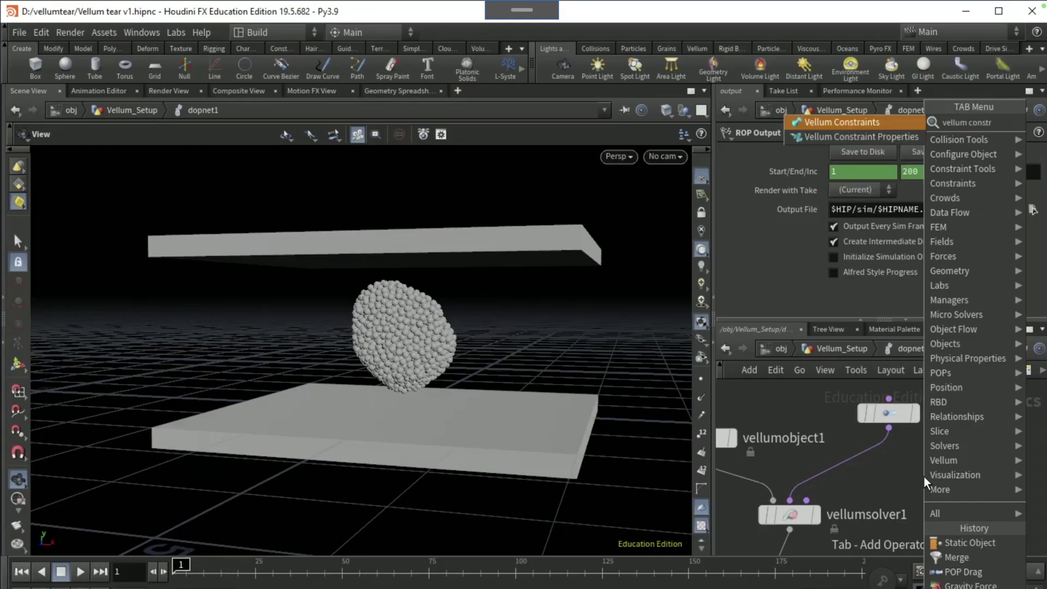
key(Return)
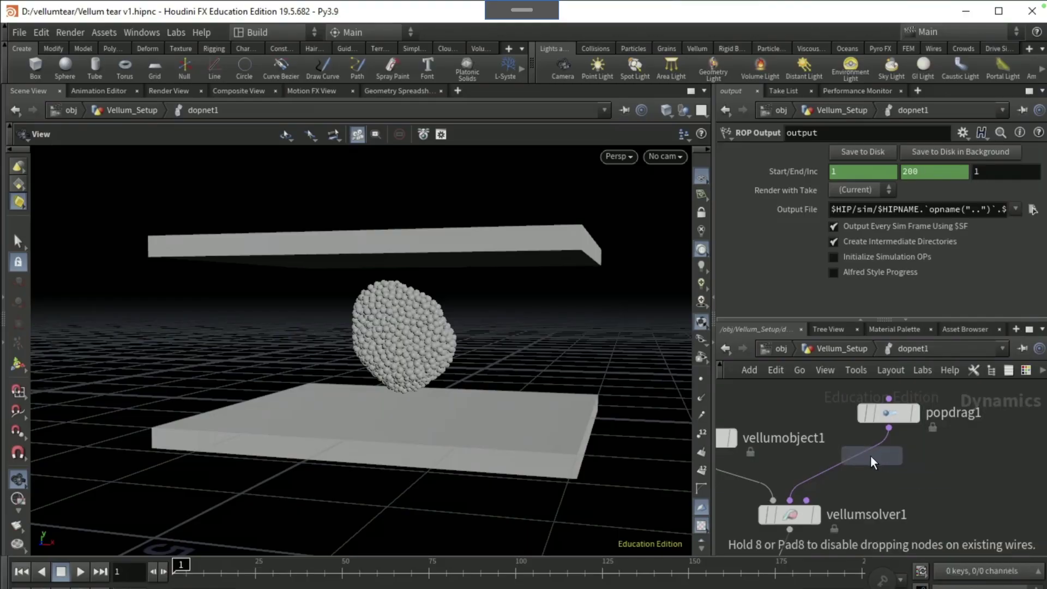
click(856, 457)
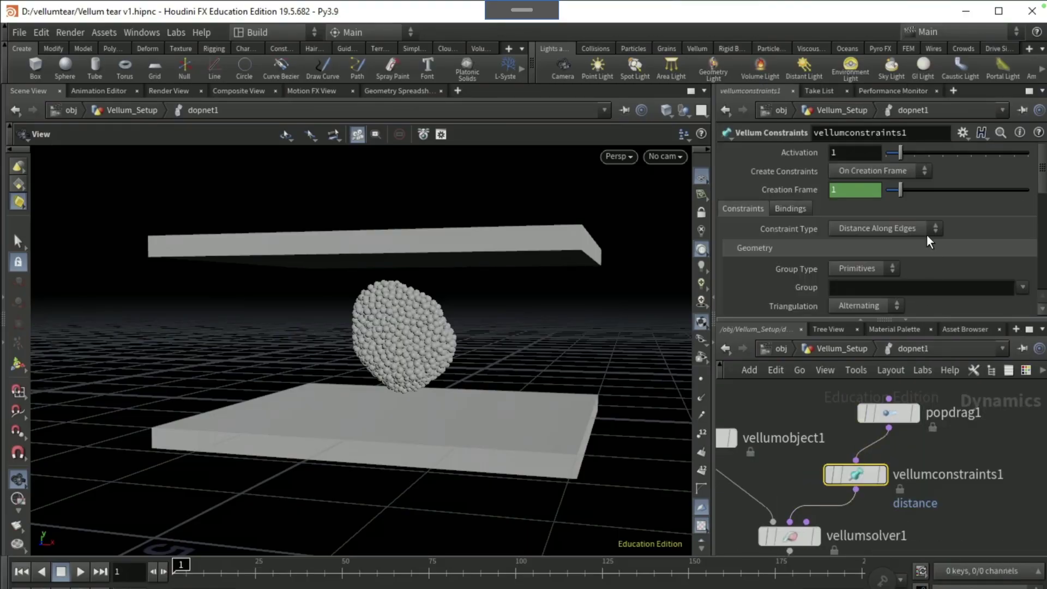
click(873, 172)
click(869, 200)
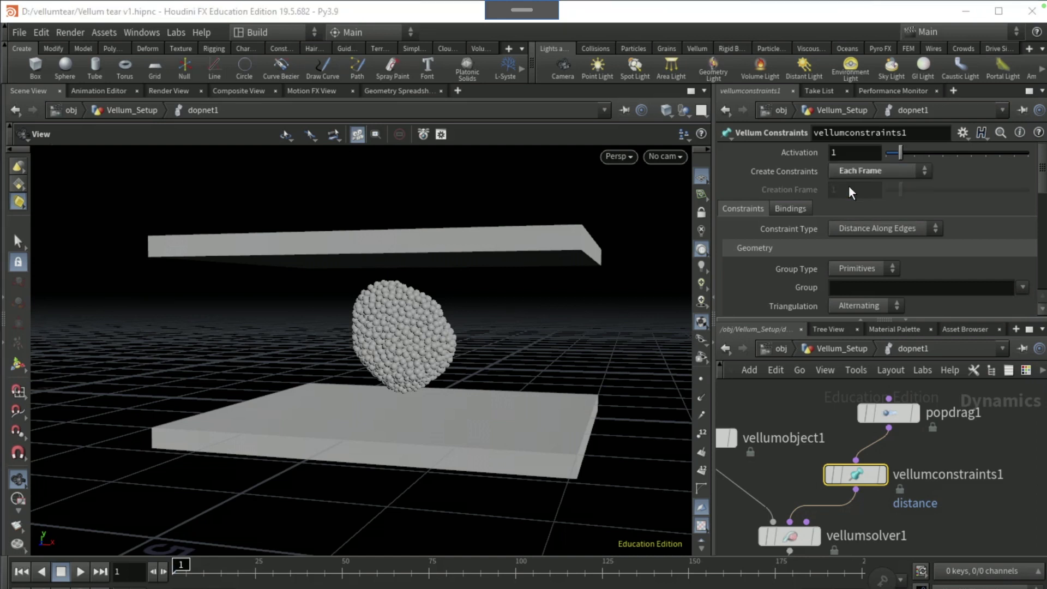
click(865, 226)
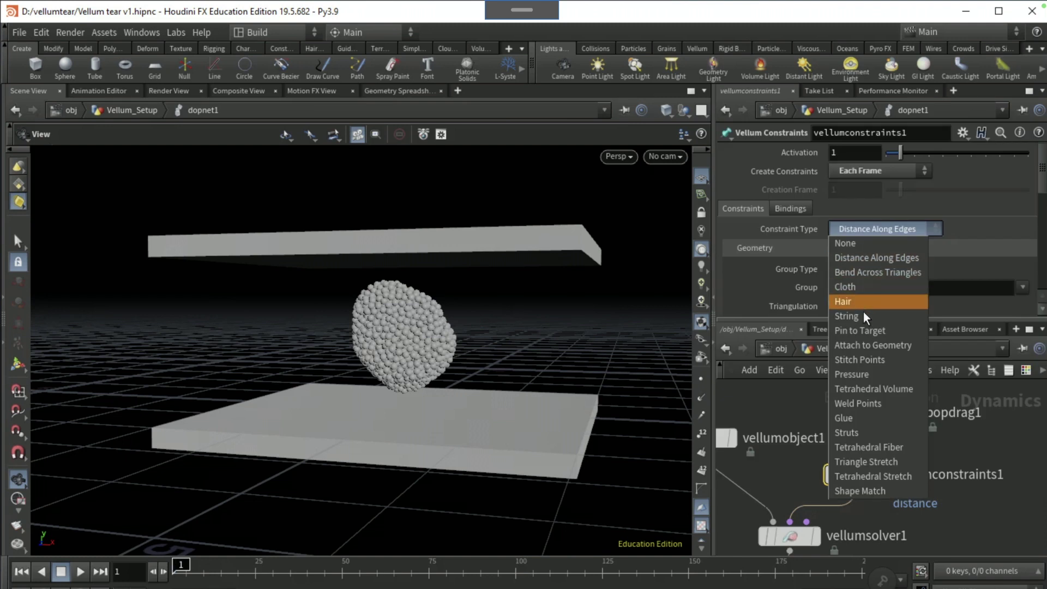
click(862, 344)
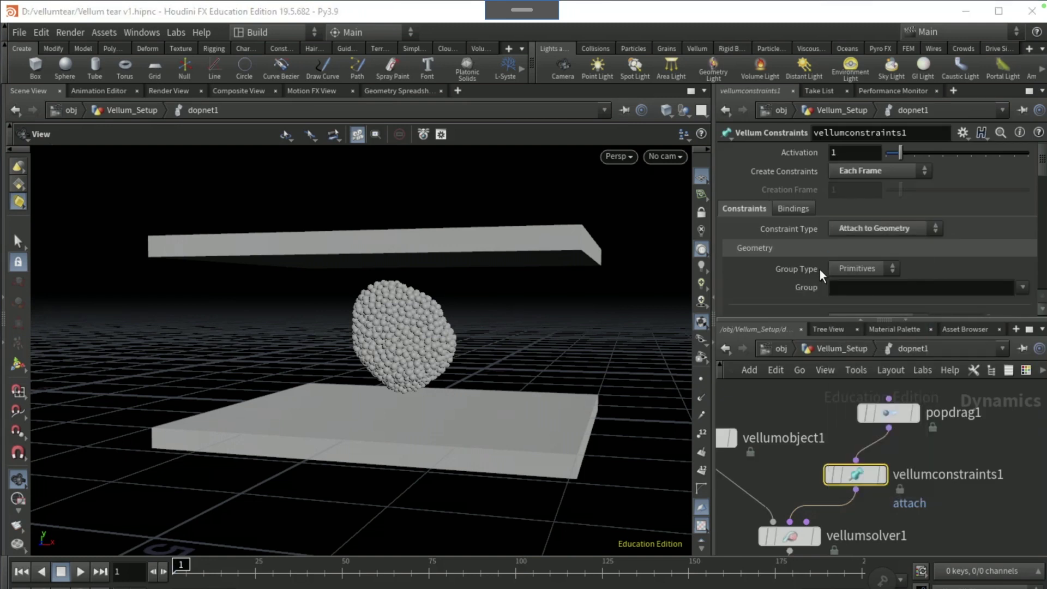
click(851, 267)
click(849, 301)
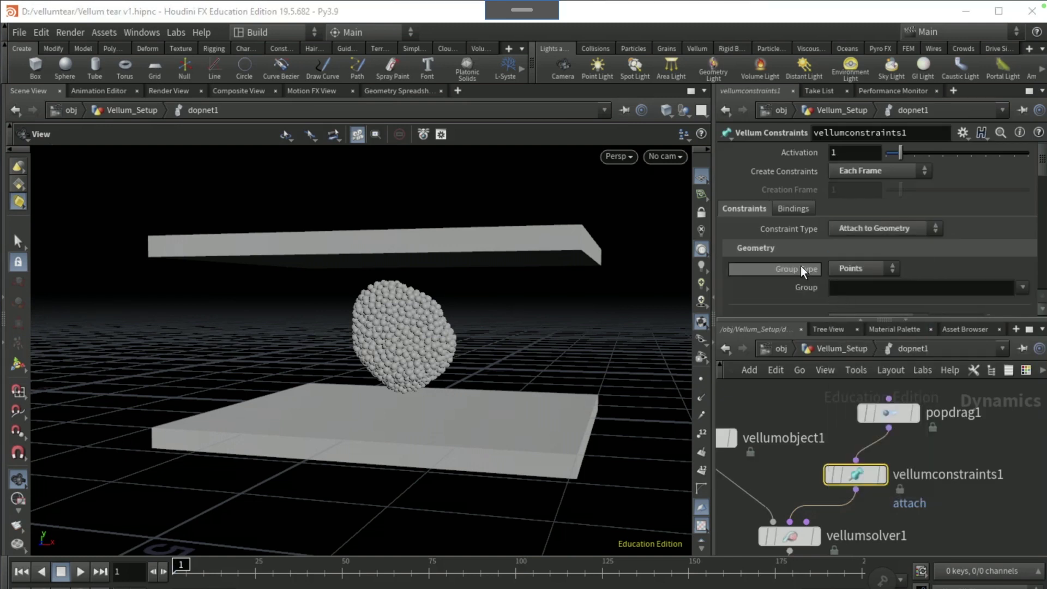
Target the attach constraint at ../../COL/ and enable a Max Distance of 0.04
scroll(800, 266, down, 5)
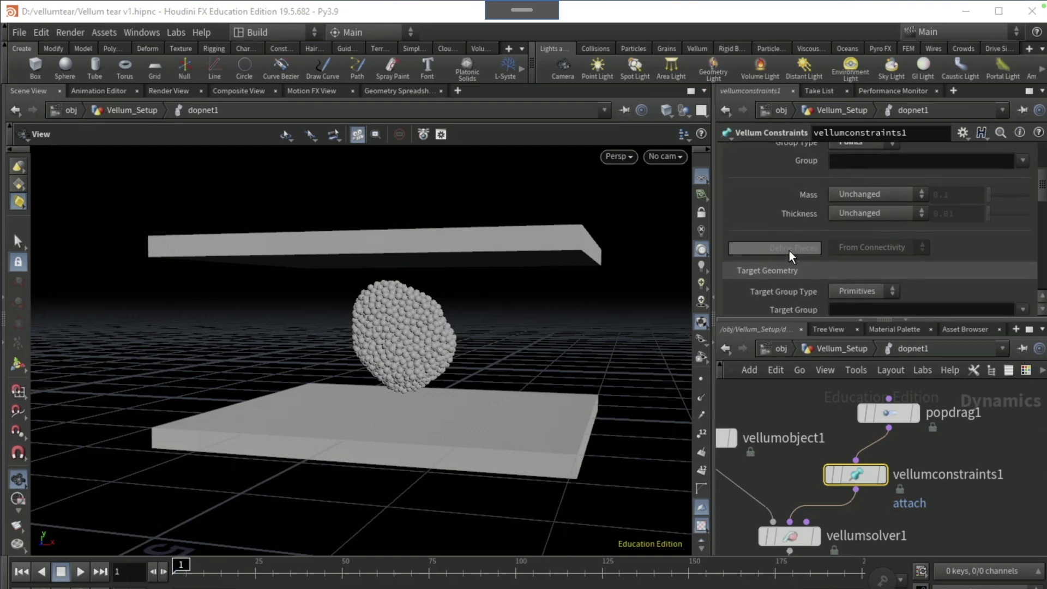
scroll(790, 250, down, 3)
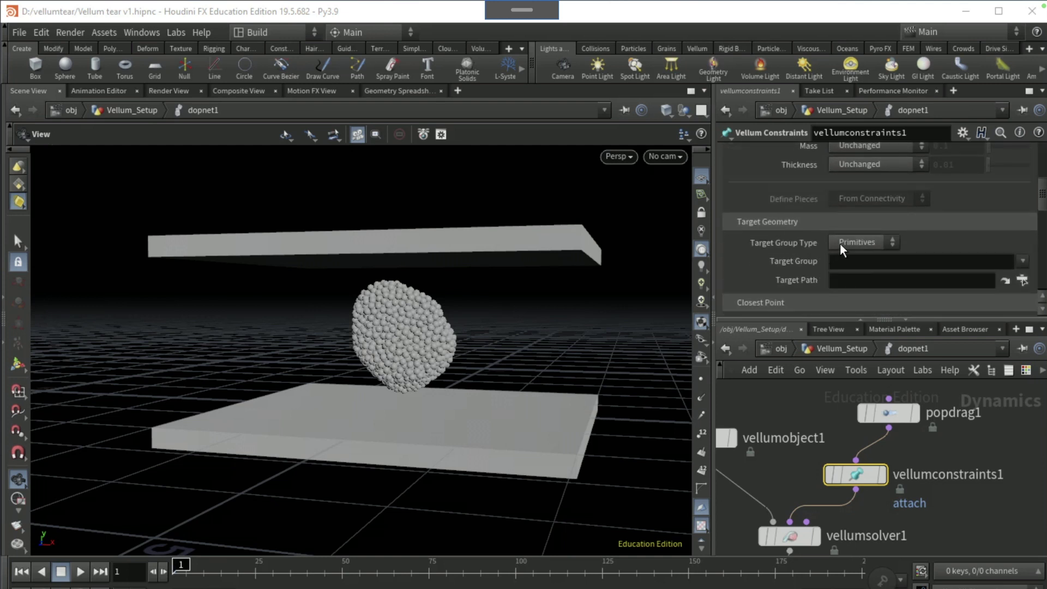
scroll(799, 259, down, 1)
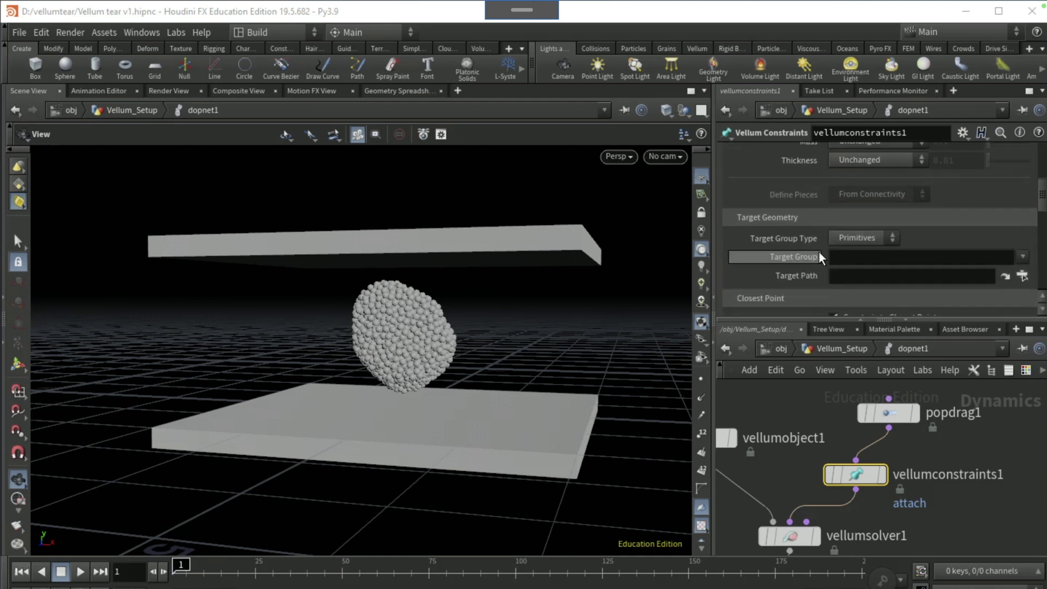
click(883, 276)
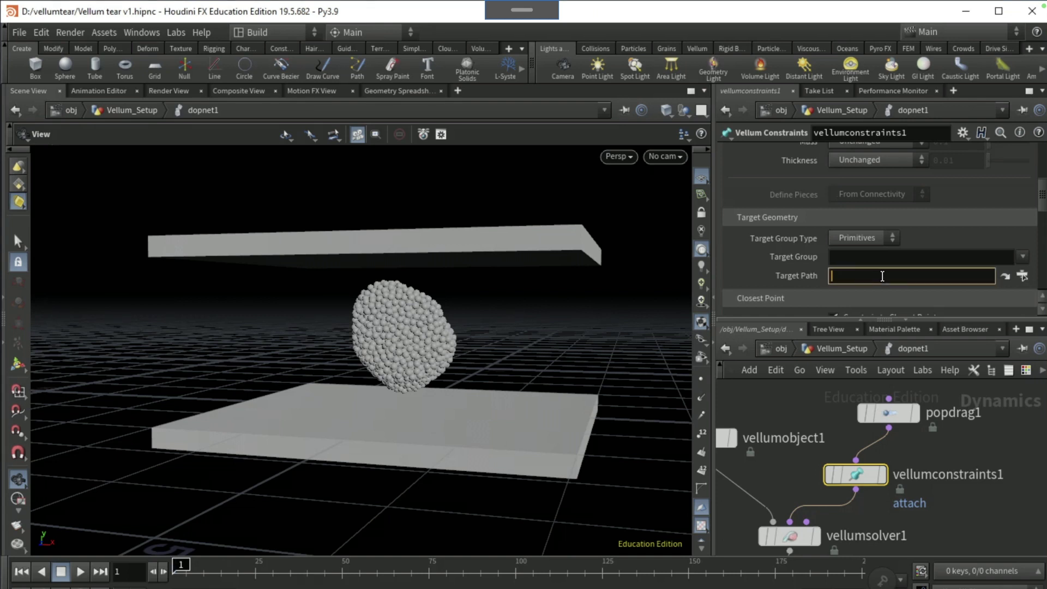
text(../../)
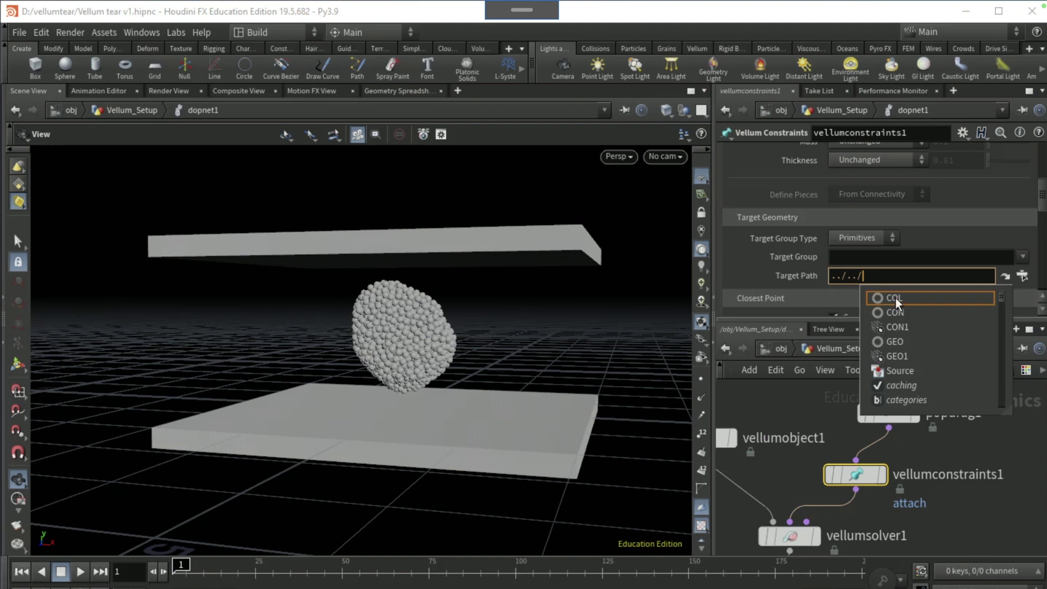
click(896, 298)
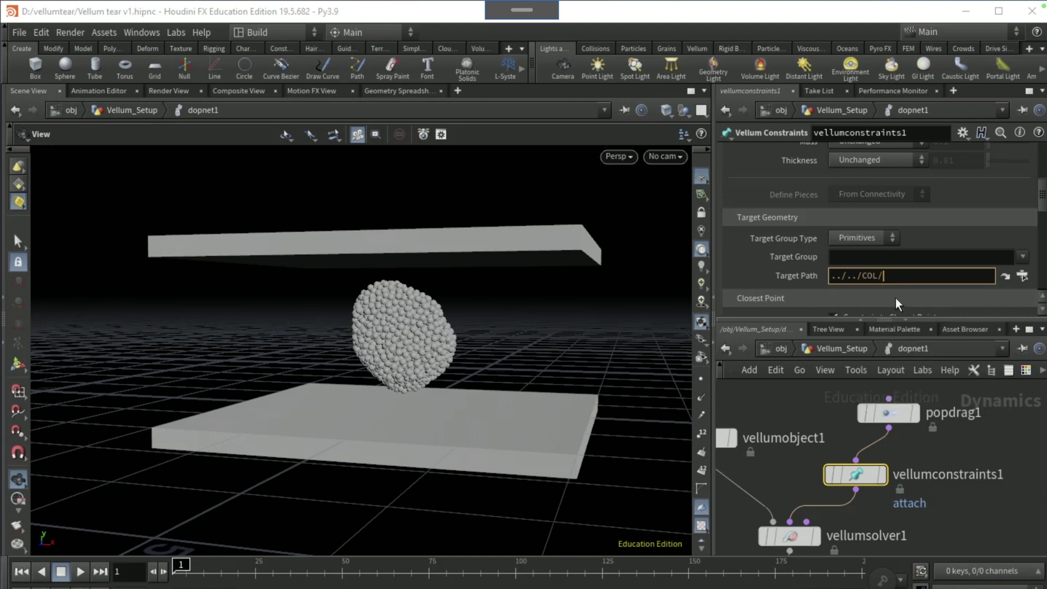
scroll(760, 238, down, 3)
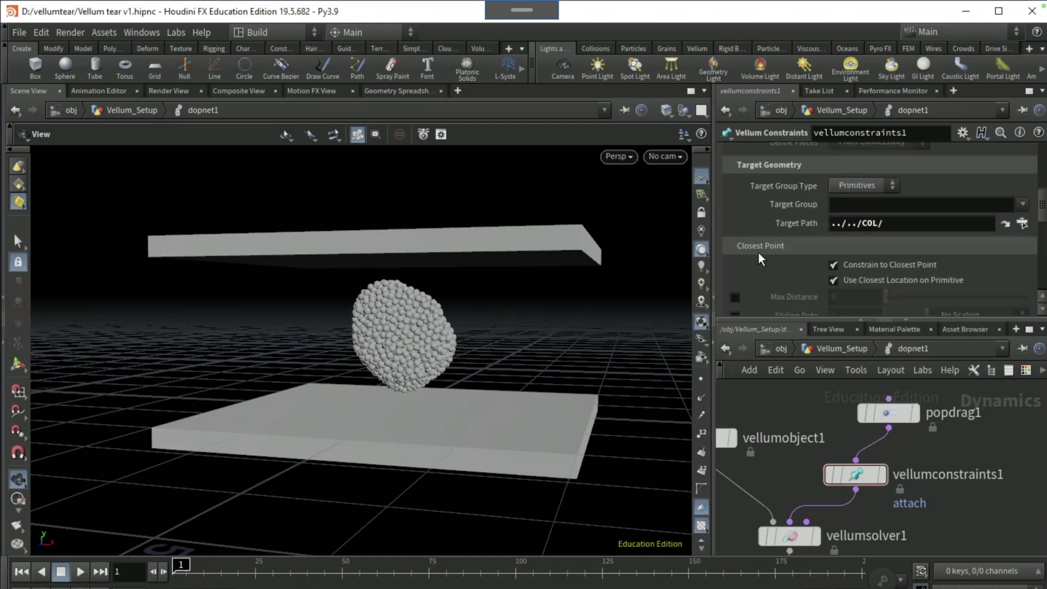
scroll(759, 253, down, 1)
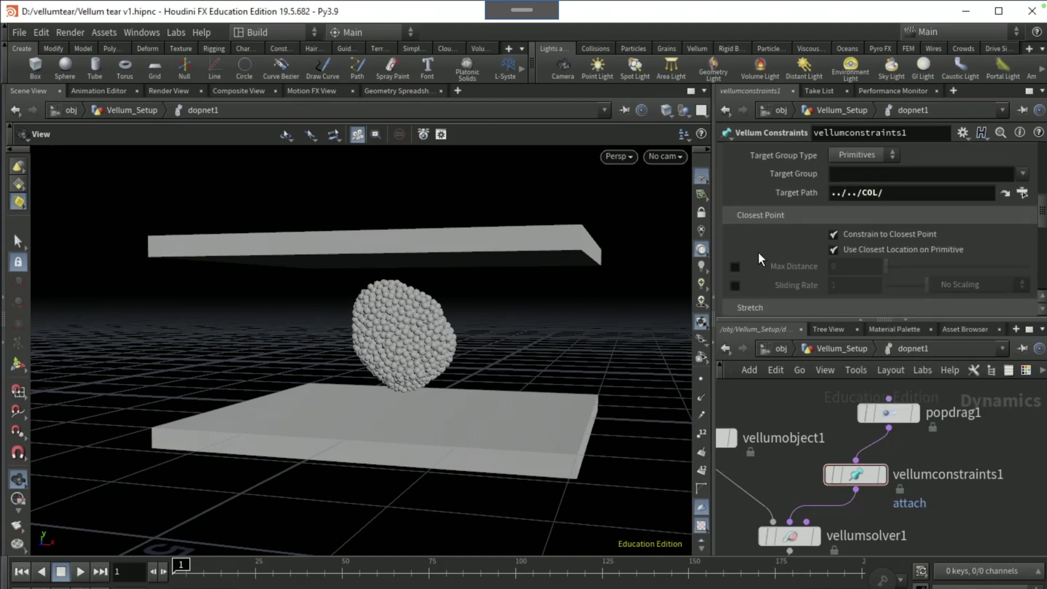
click(734, 267)
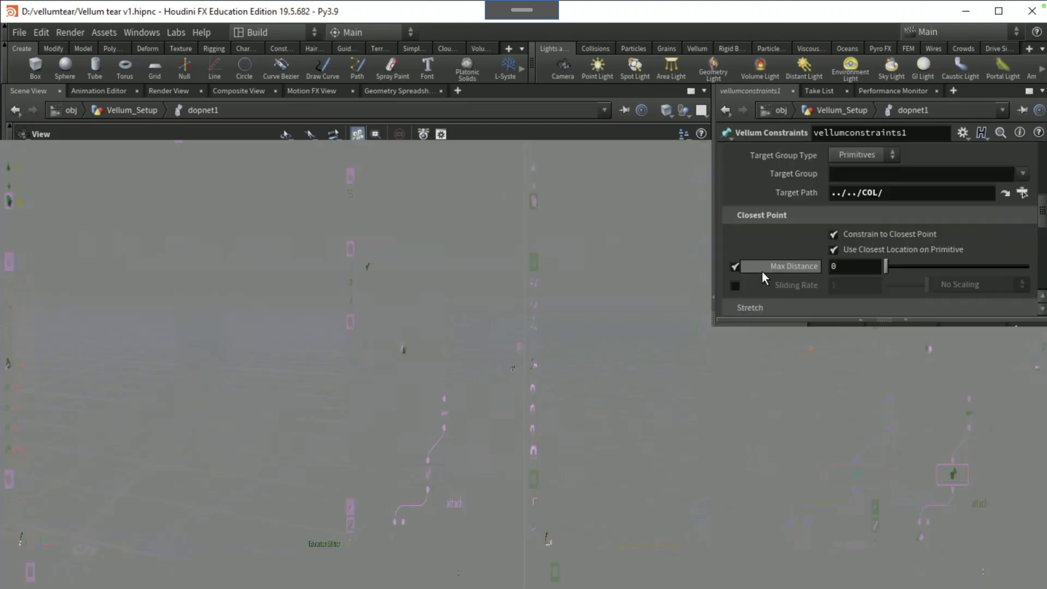
click(834, 266)
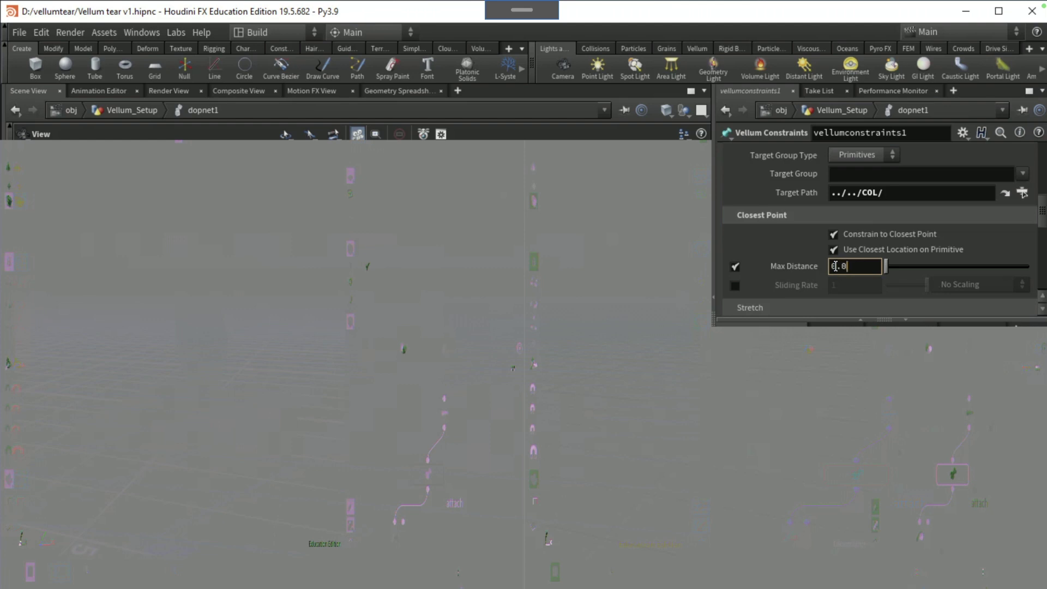
text(0.04)
key(Return)
click(820, 349)
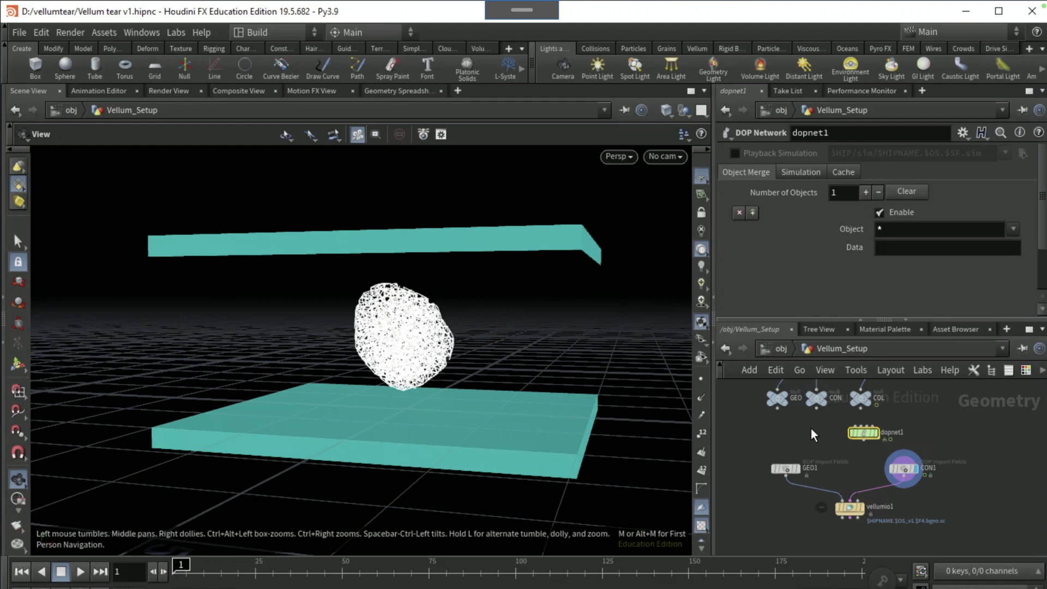
Enable Breaking on glue vellumconstraints1 with Stretch Distance type and a 0.125 threshold
middle_drag(810, 429, 835, 521)
click(841, 425)
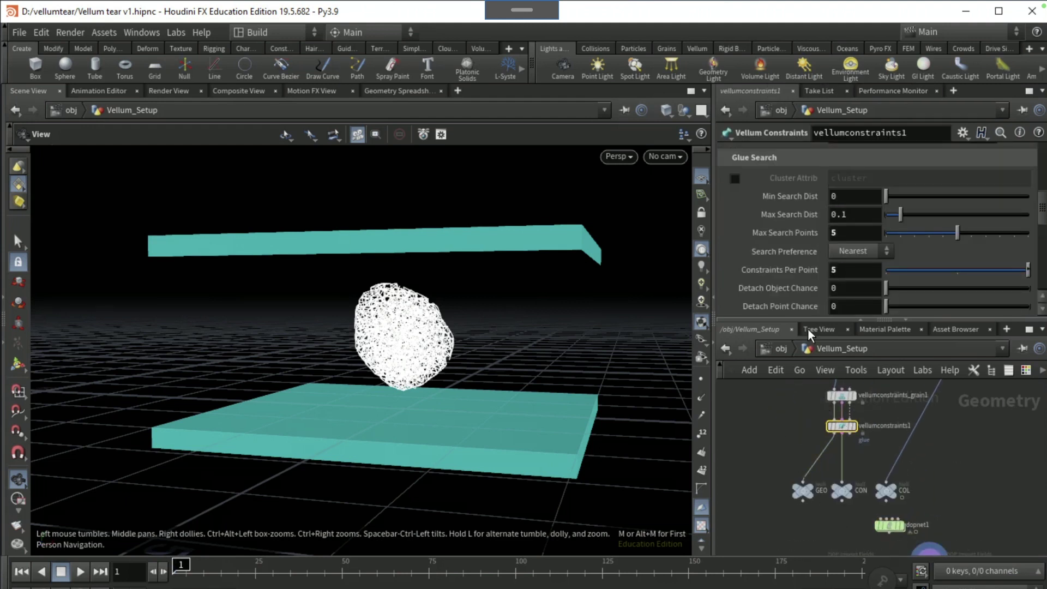
scroll(769, 275, up, 10)
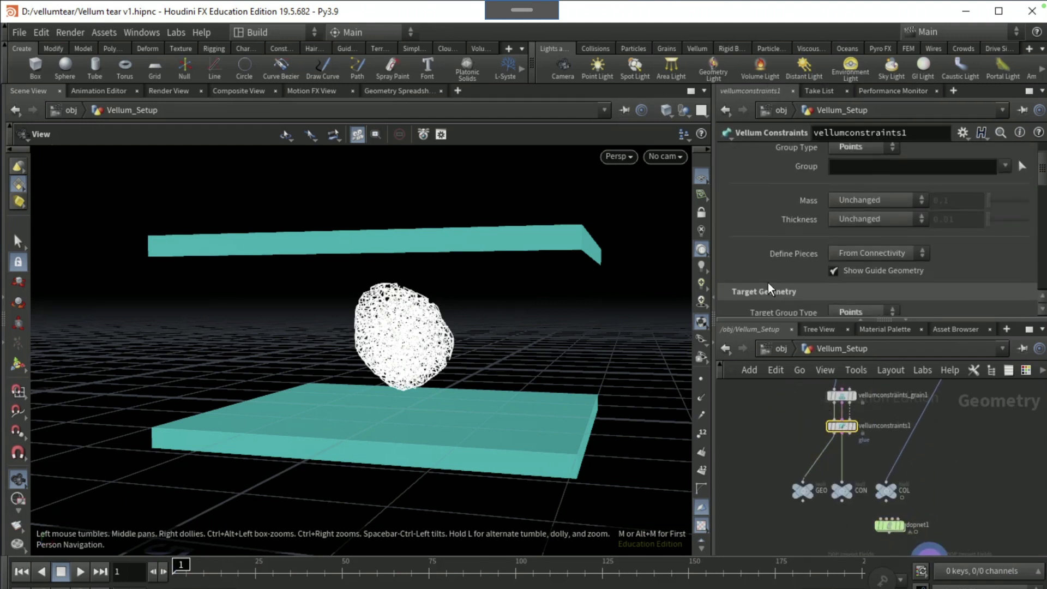
scroll(767, 284, down, 10)
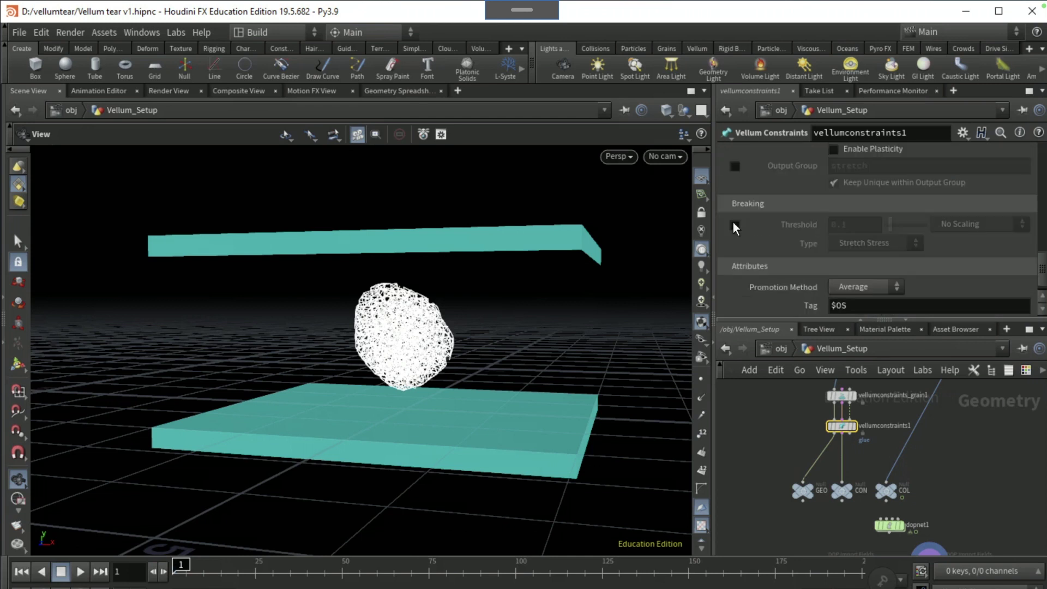
click(735, 224)
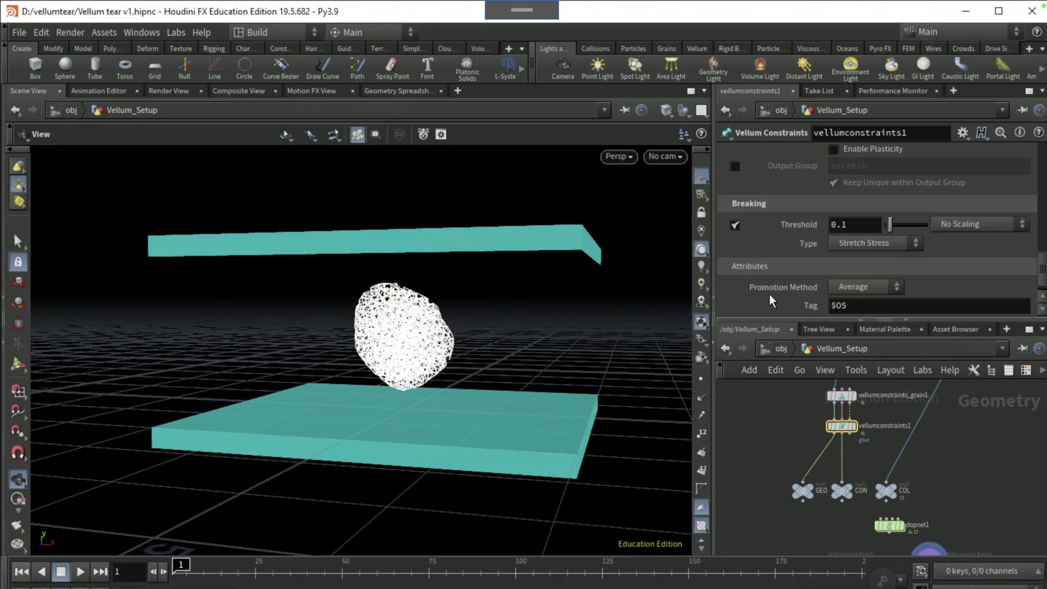
click(844, 245)
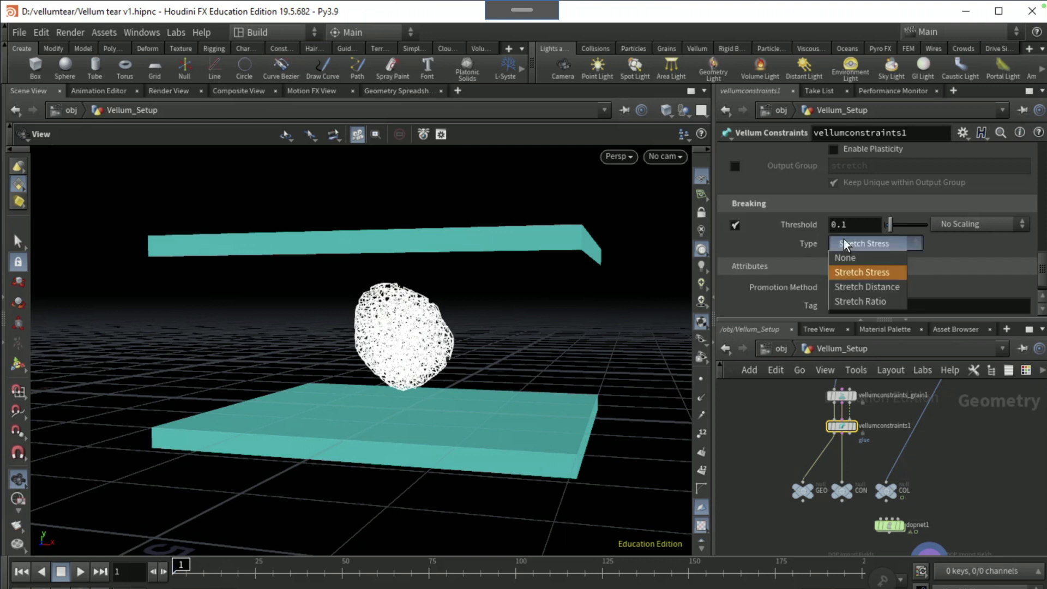
click(859, 289)
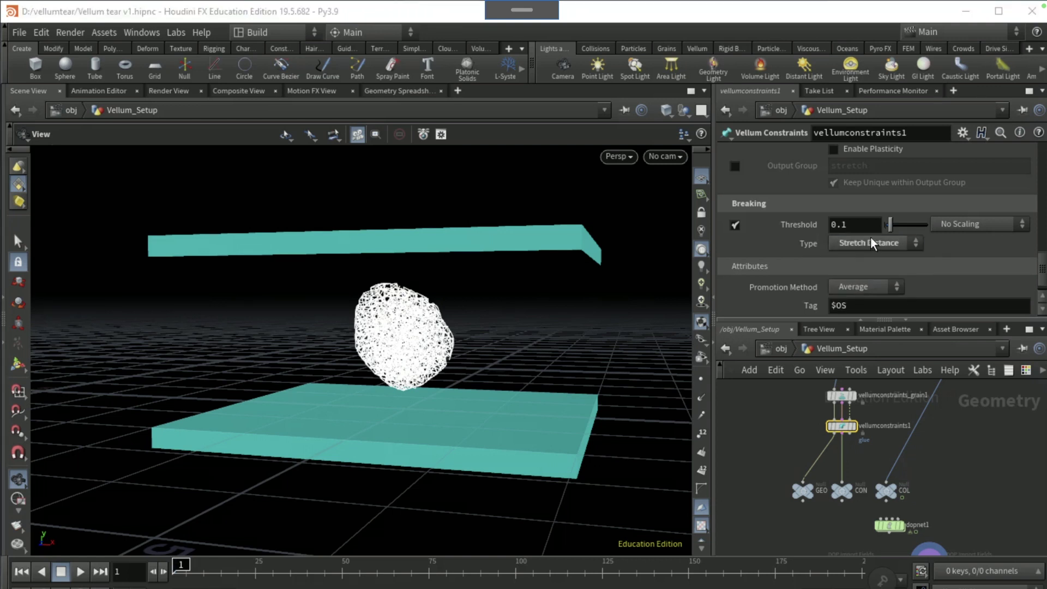
click(859, 224)
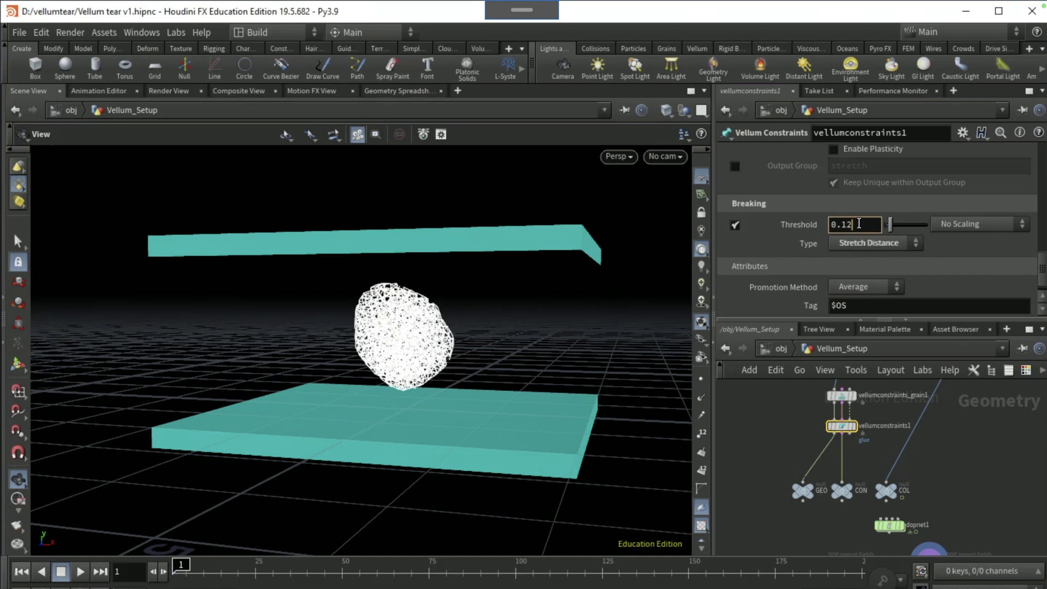
text(25)
key(Return)
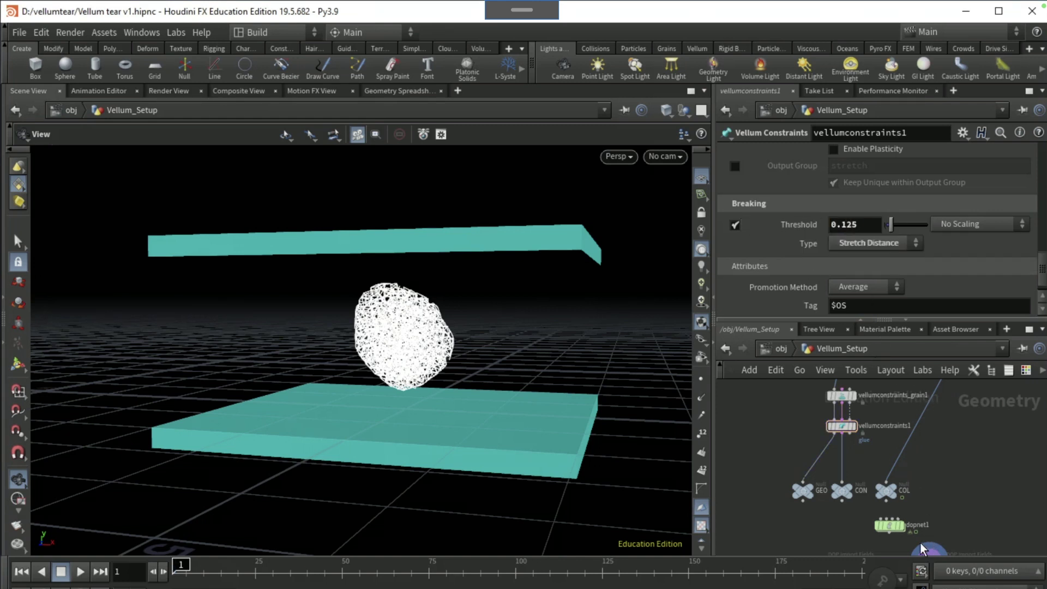
double_click(889, 525)
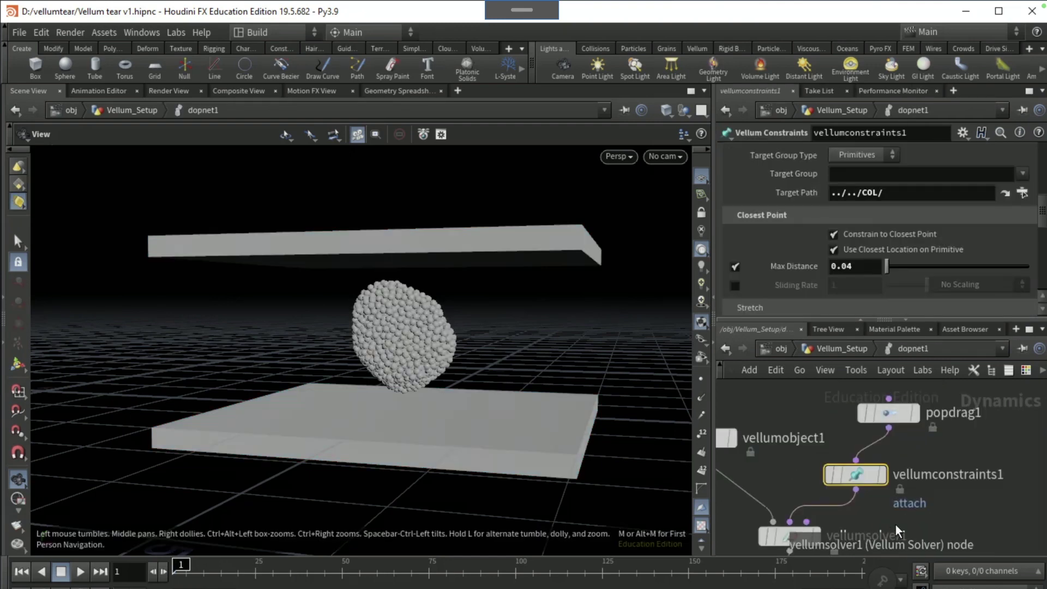
Check Attach to Geometry and Stitch Points in vellumobject1's constraint settings
click(784, 429)
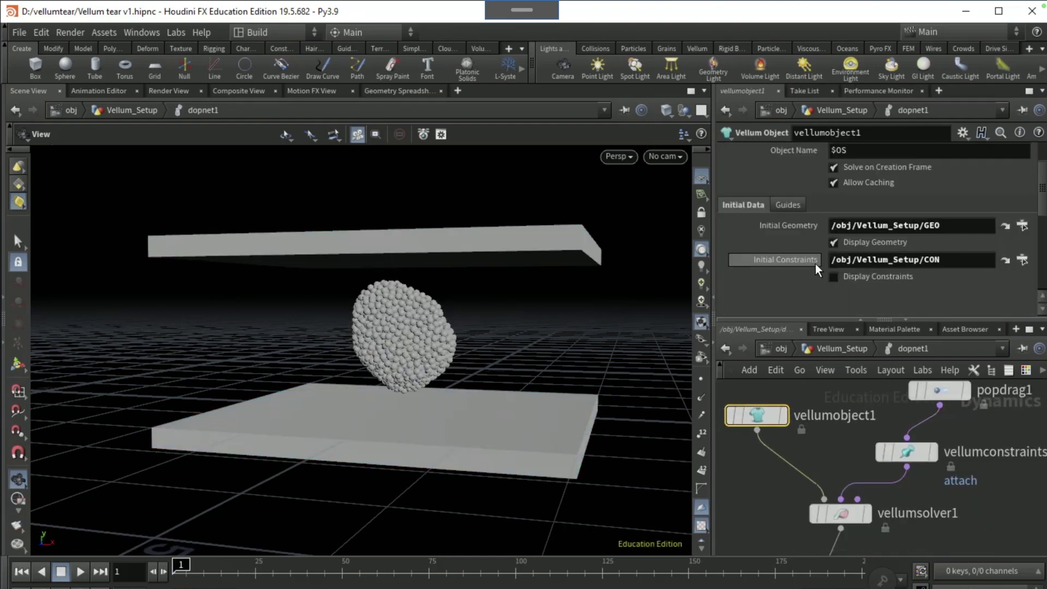
scroll(812, 273, up, 2)
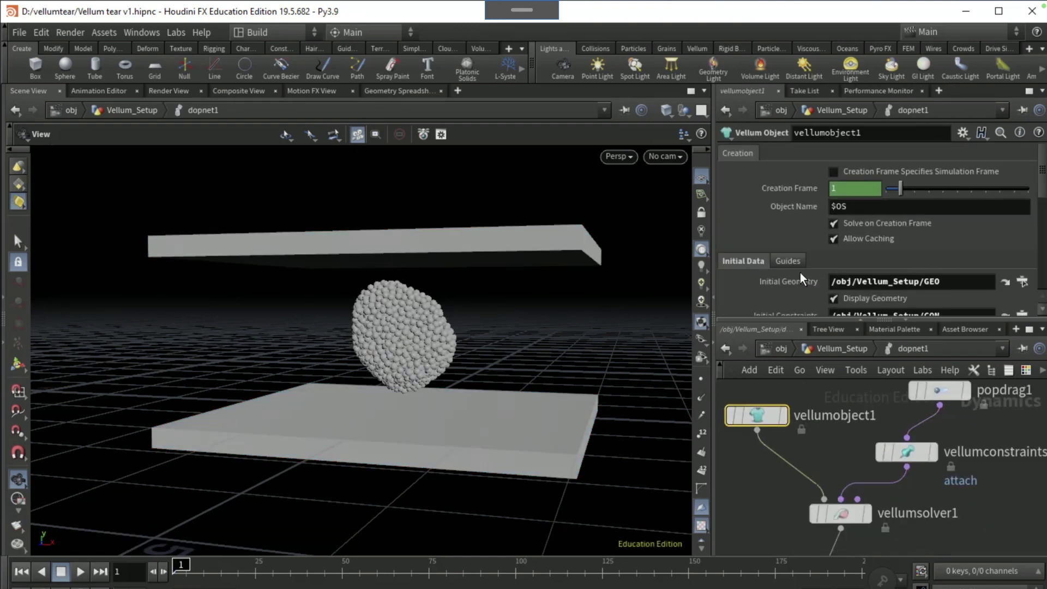
scroll(781, 273, down, 3)
scroll(776, 270, down, 5)
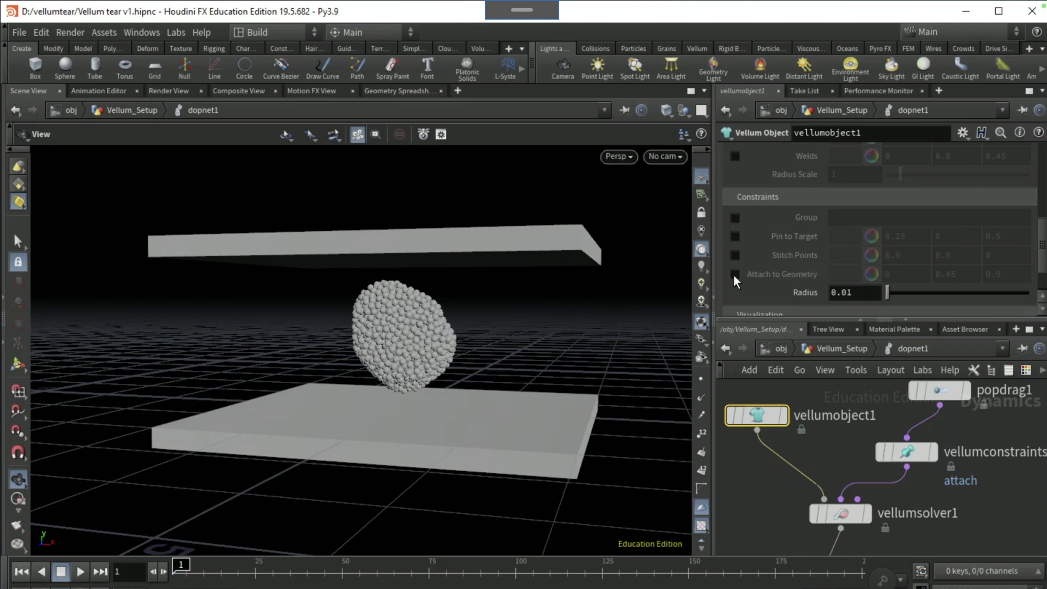
click(735, 274)
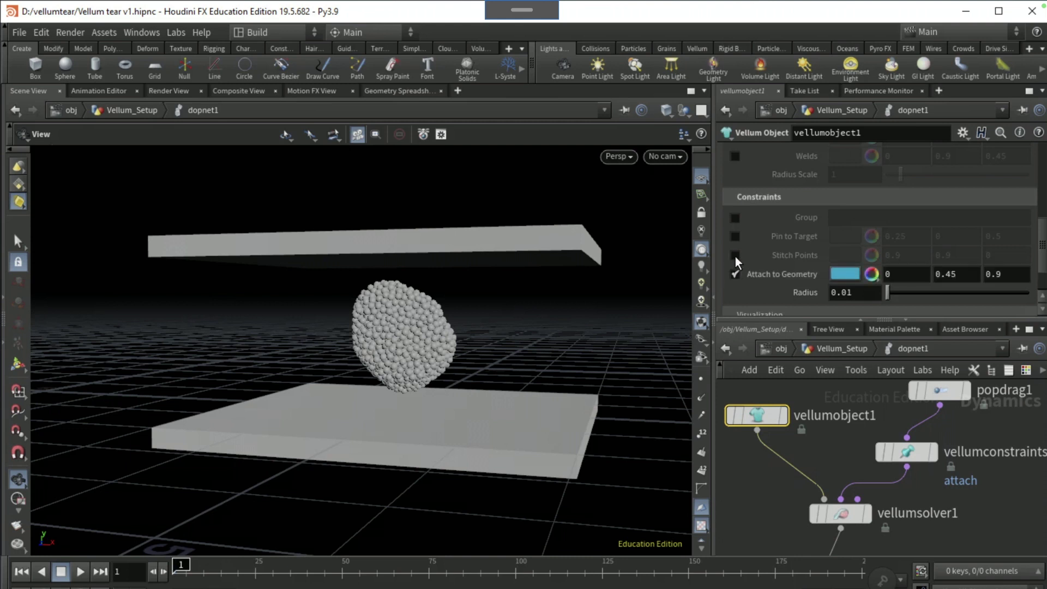
click(736, 255)
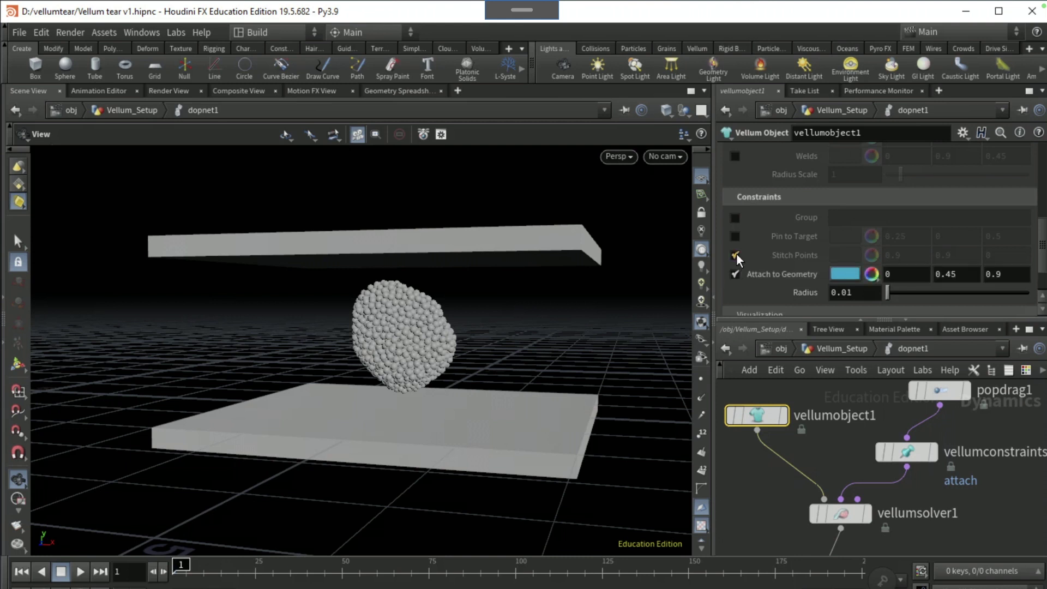
Play the tear simulation and stop it around frame 179 once the ball splits
click(80, 572)
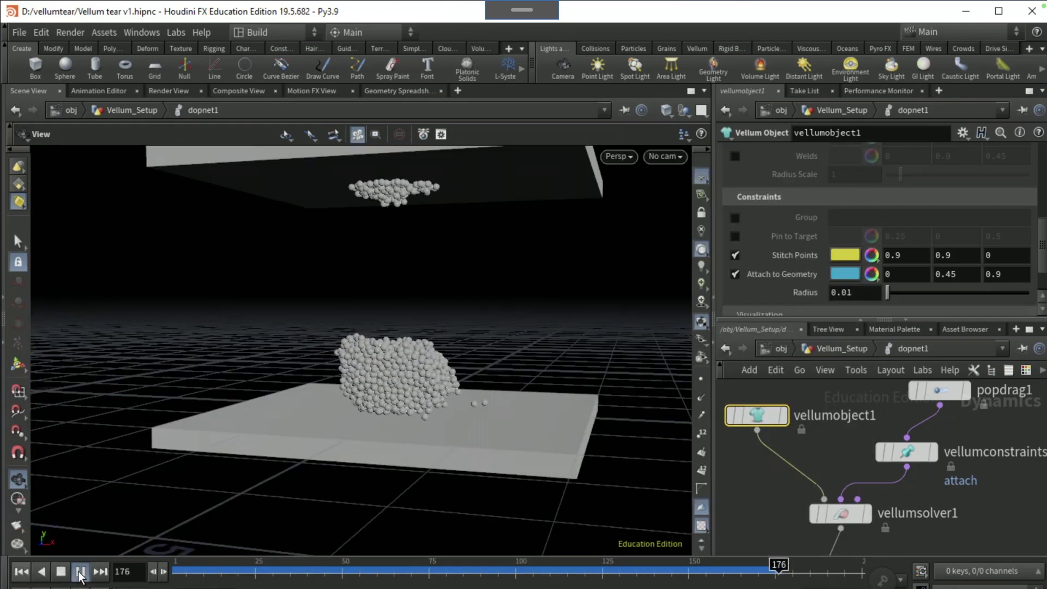
click(81, 573)
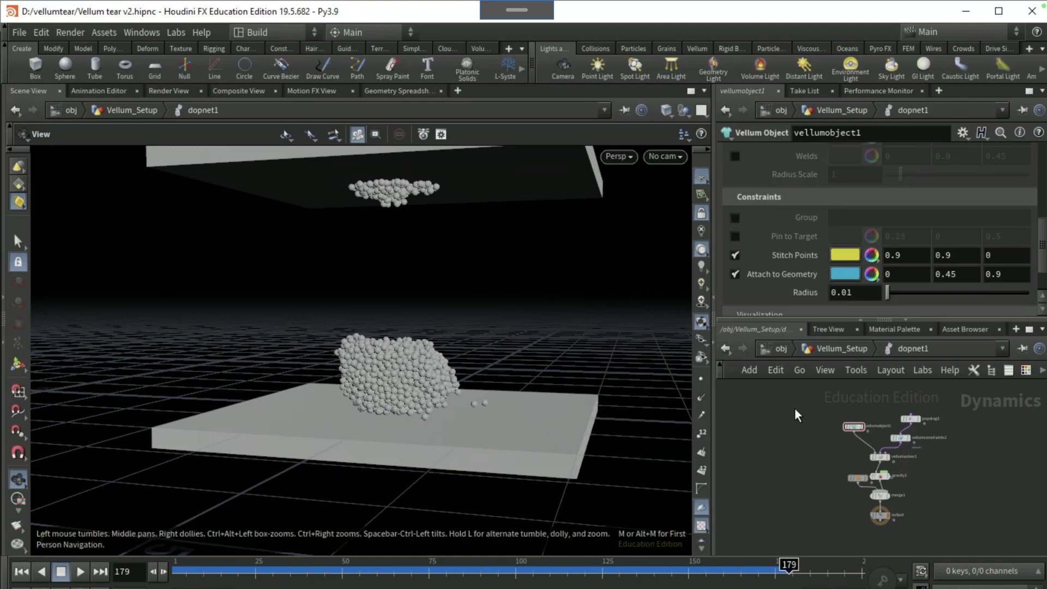
Set vellumconstraints_grain1's Particle Size to 0.02 in Vellum_Setup
click(829, 347)
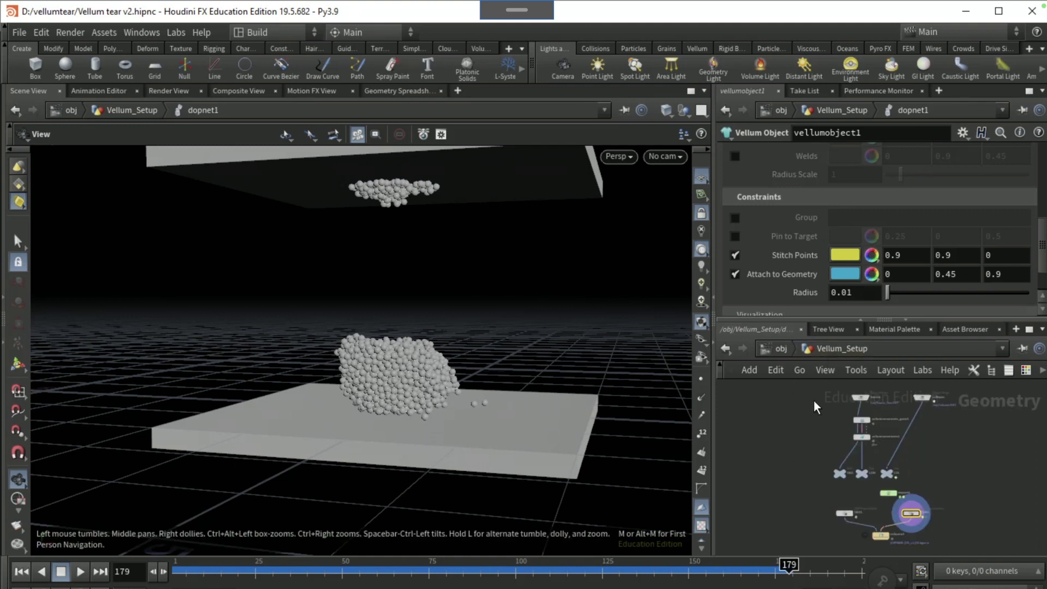
click(861, 420)
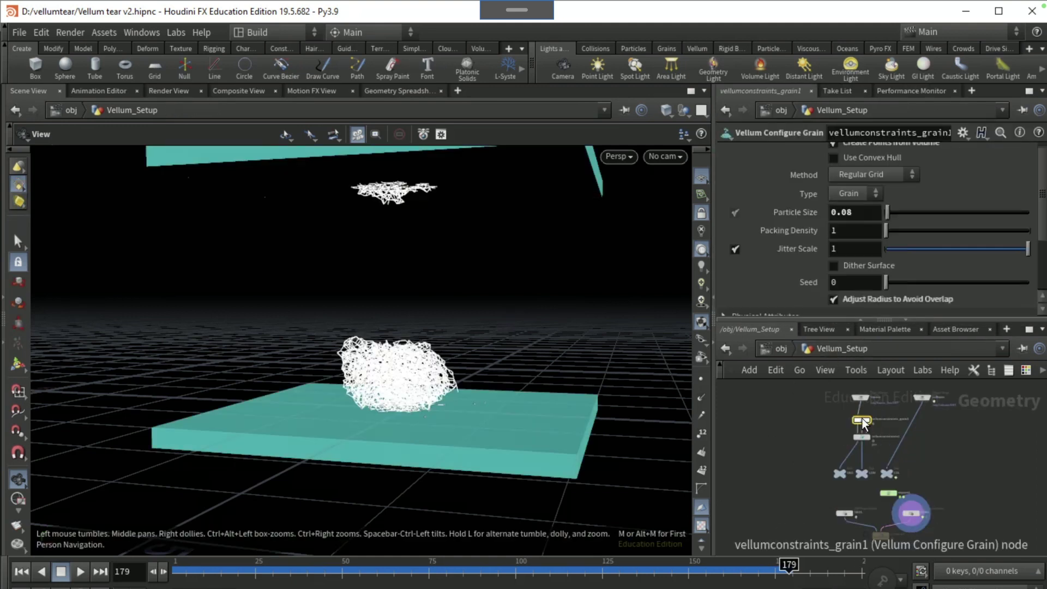
click(865, 212)
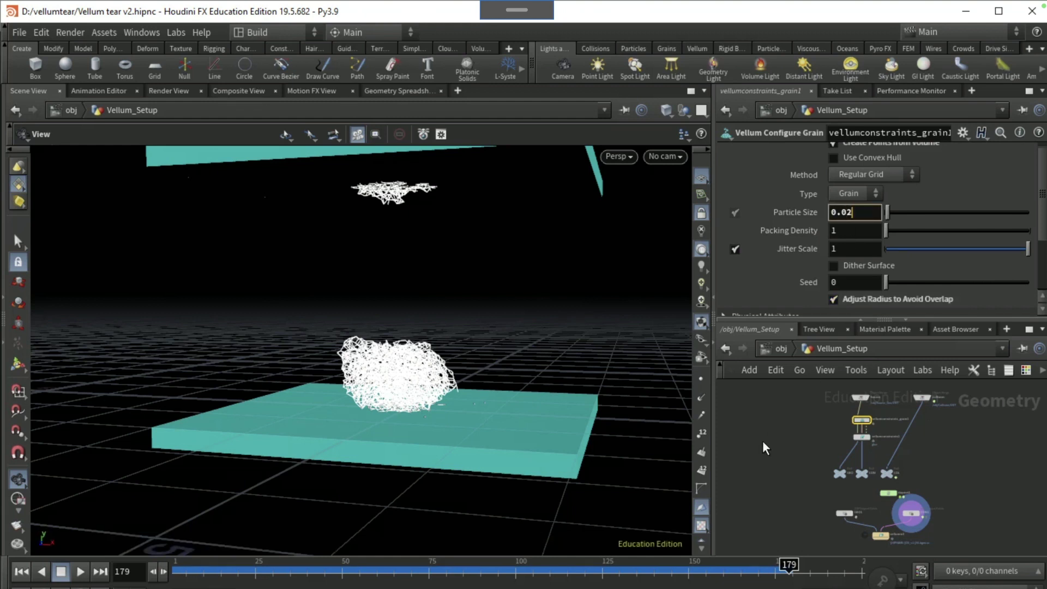
key(Return)
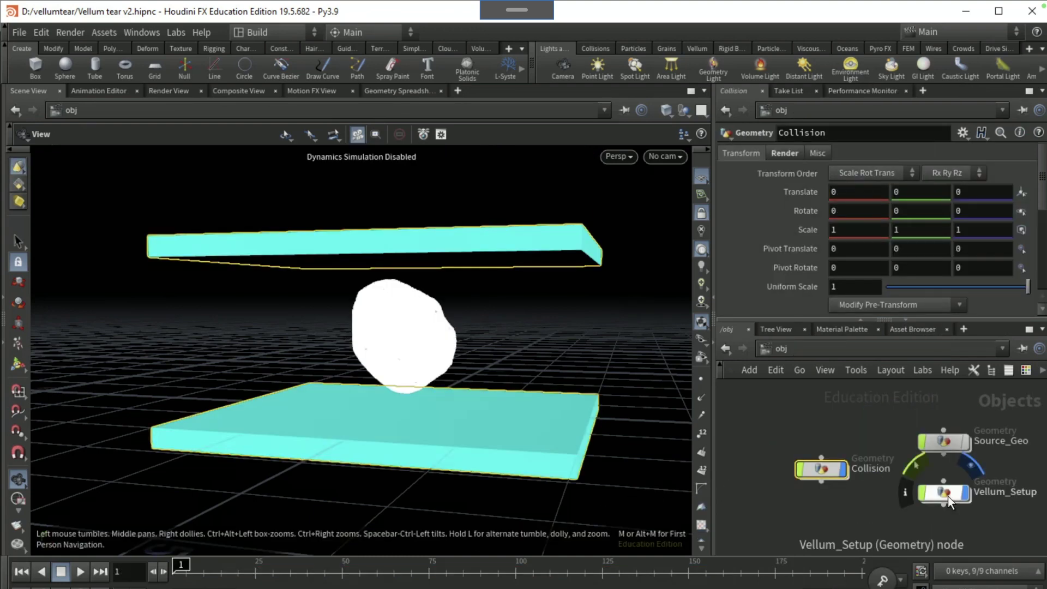
double_click(947, 497)
Point vellumio1's explicit file path at D:/vellumtear/geofinal and save the simulation cache to disk
click(802, 205)
click(813, 230)
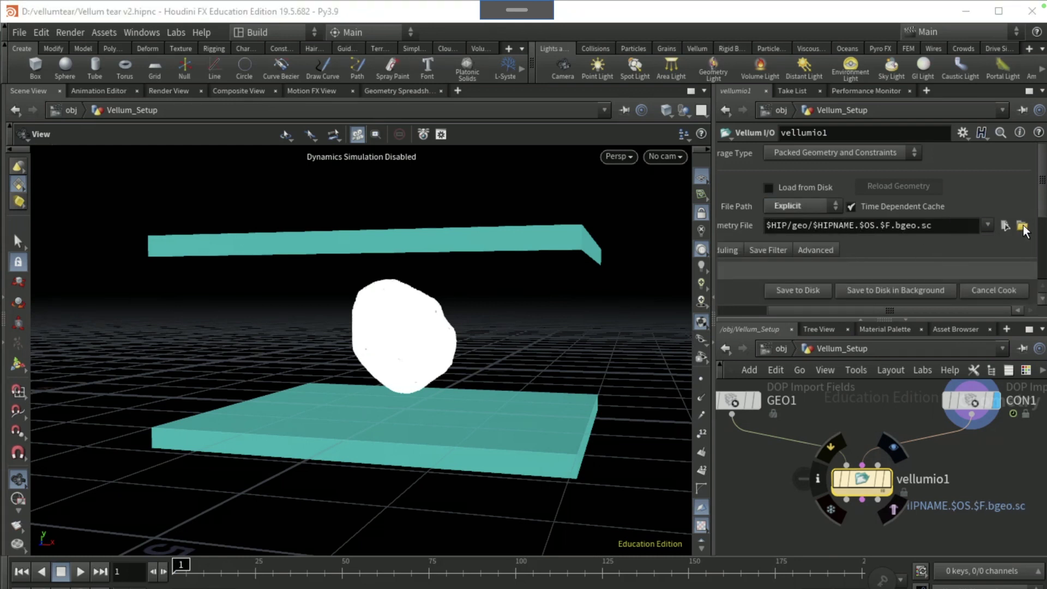
click(1005, 226)
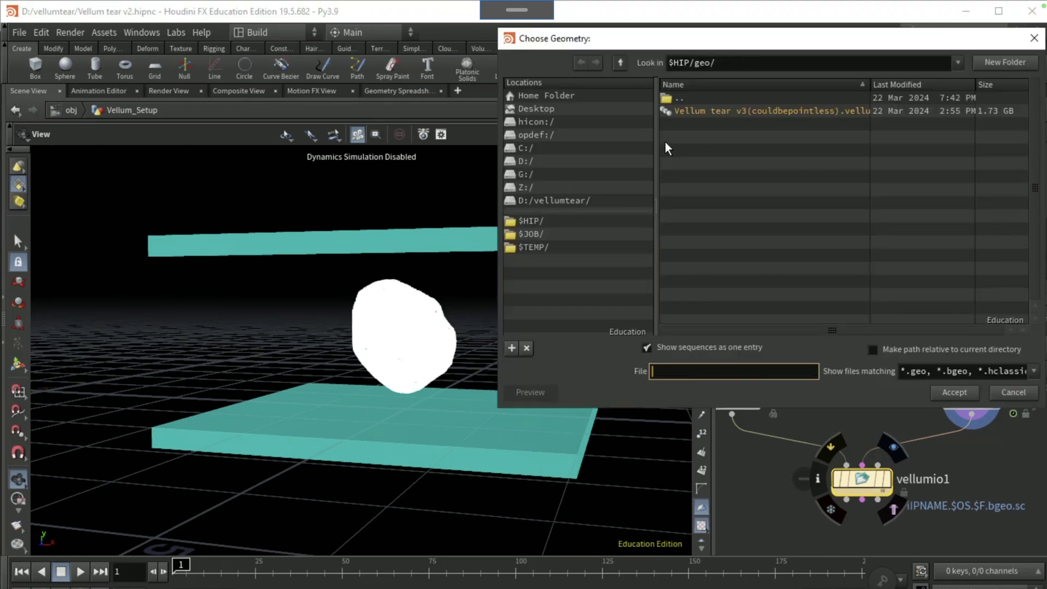
click(603, 159)
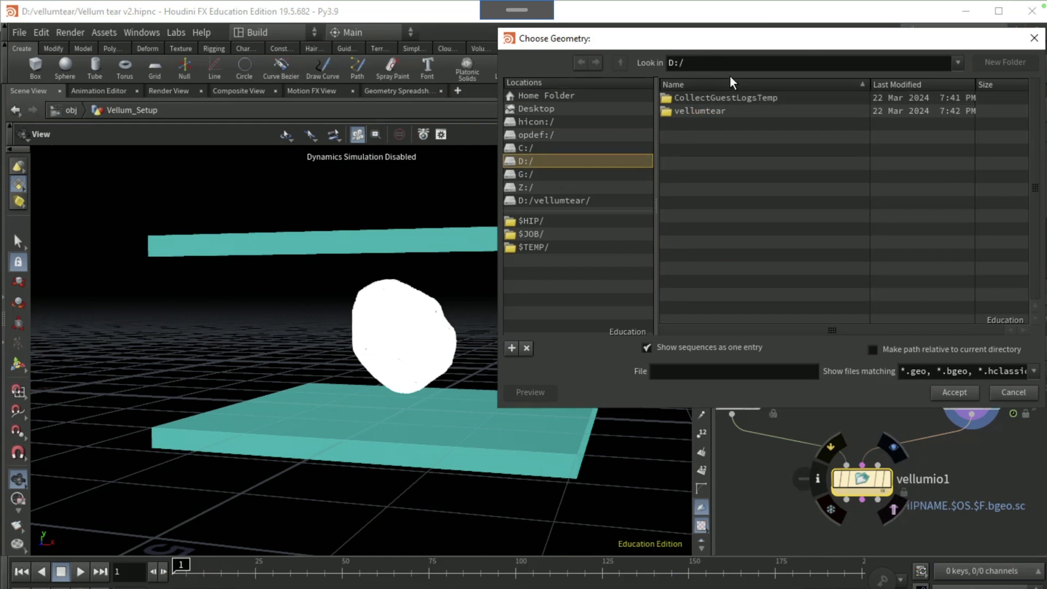
double_click(709, 107)
triple_click(654, 58)
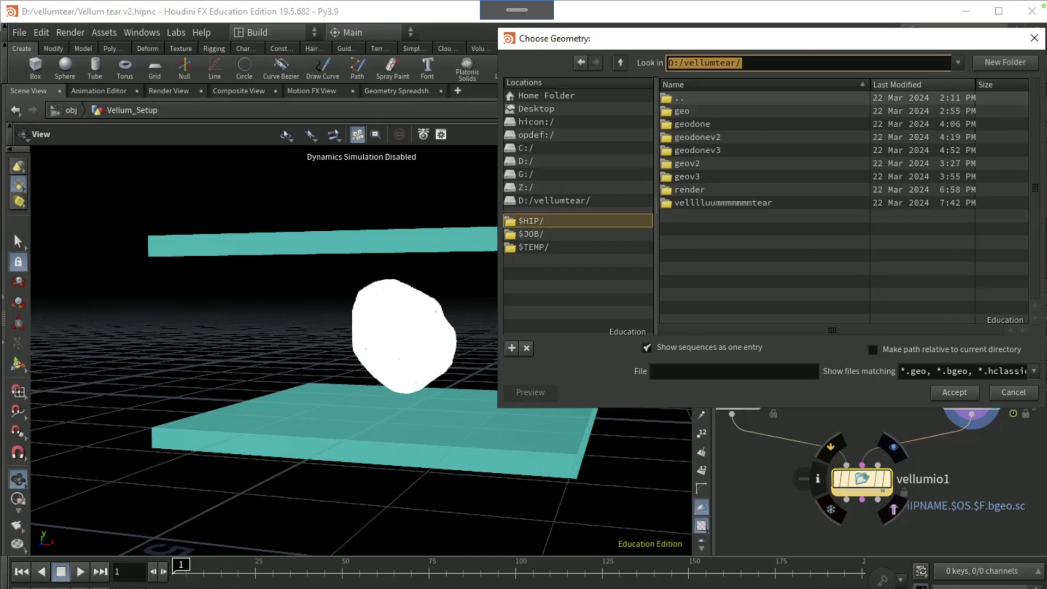
click(1033, 37)
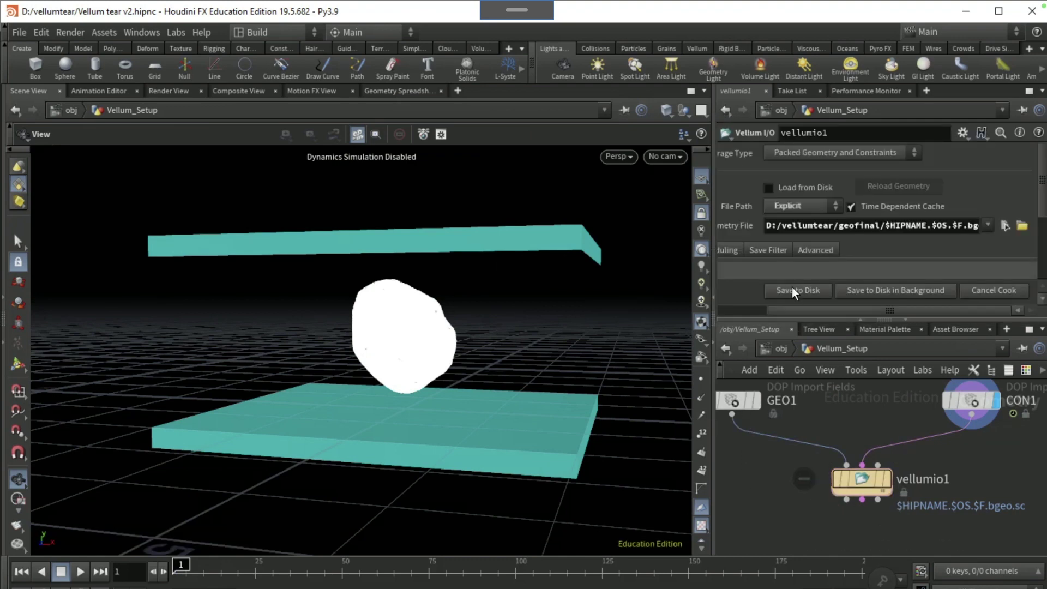
click(791, 287)
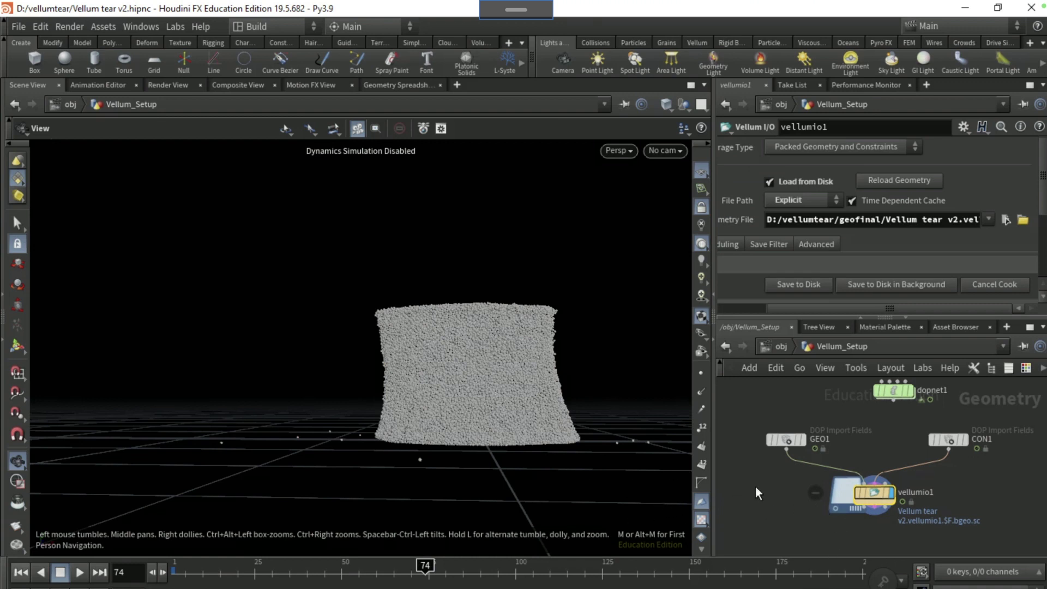
middle_drag(755, 487, 770, 428)
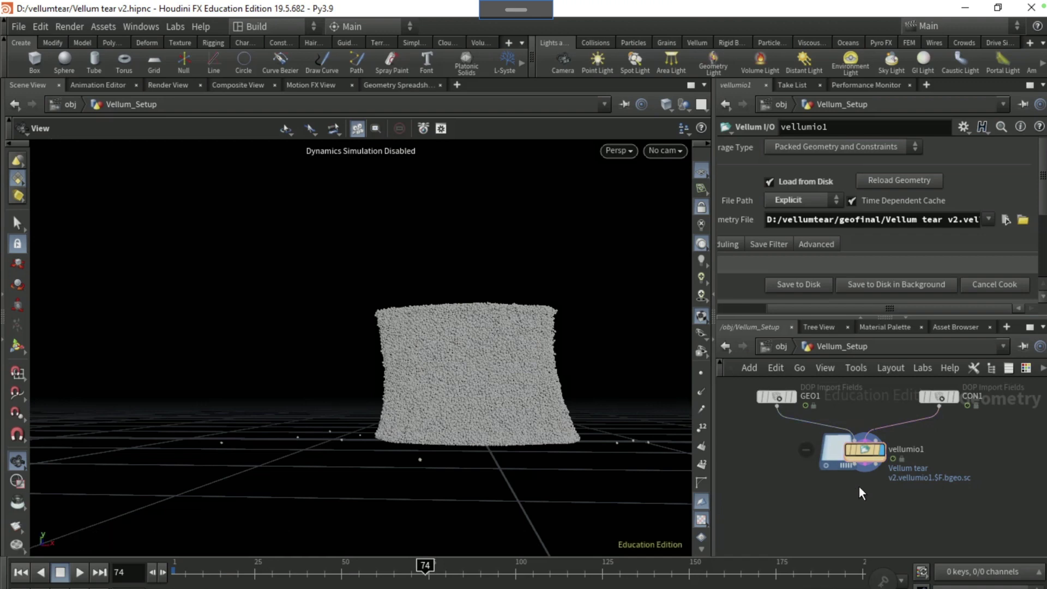
Add an Attribute Transfer node fed by vellumio1 and display its output
key(Tab)
text(attri)
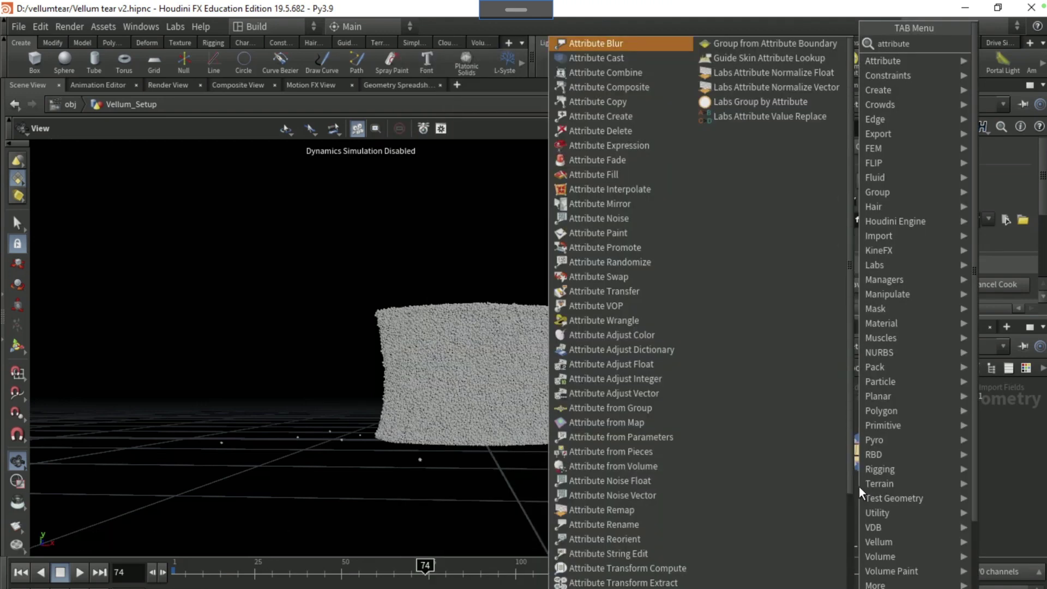
text(bute transfer)
key(Return)
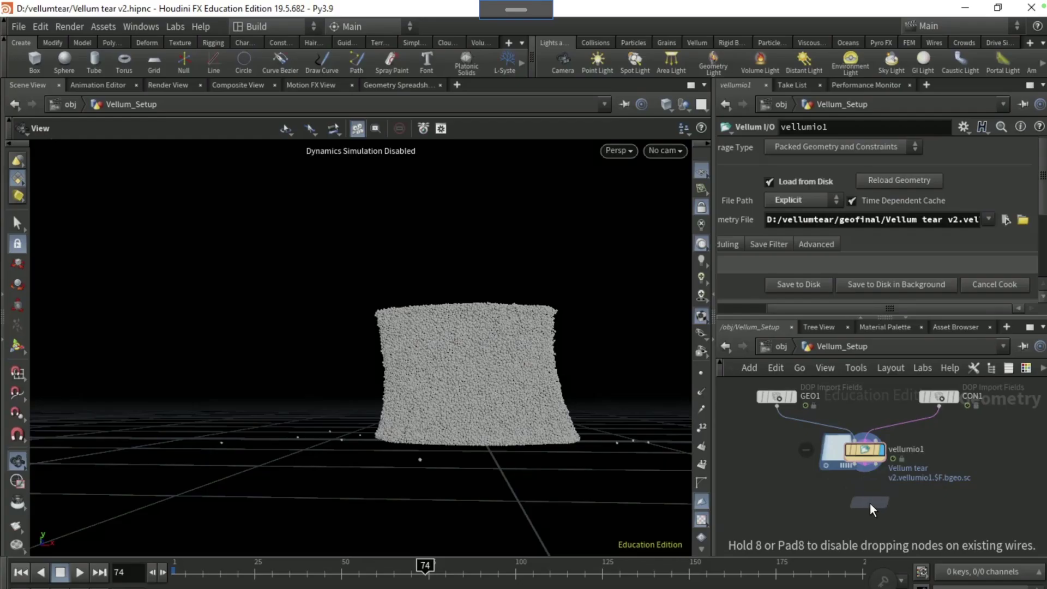
click(869, 503)
click(862, 492)
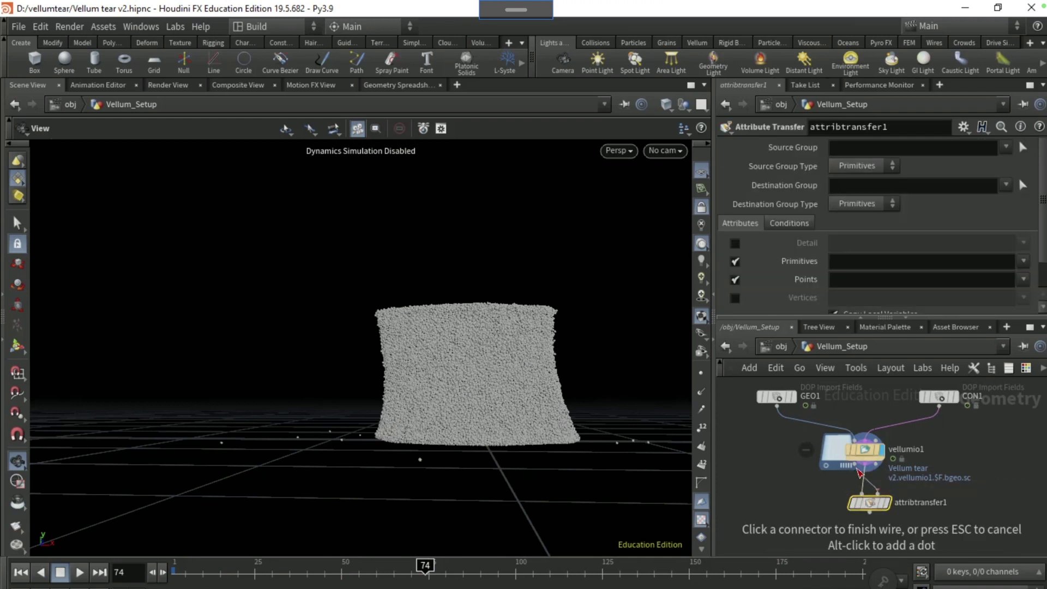
click(859, 467)
drag(869, 502, 927, 522)
middle_drag(827, 525, 791, 482)
key(r)
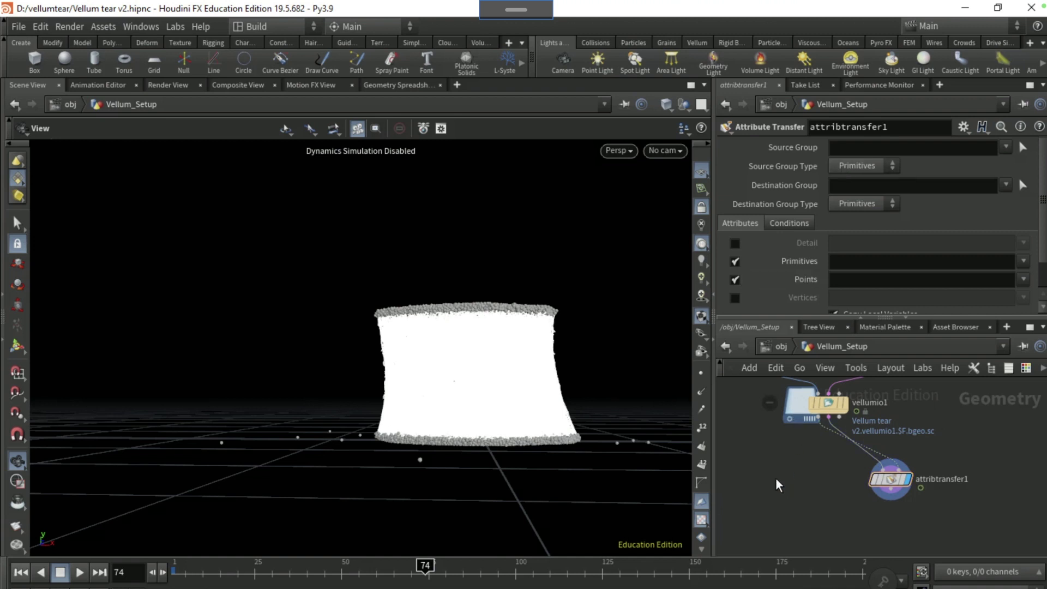
Add VDB from Particles wired from vellumio1, display it, and set Voxel Size to 0.003
key(Tab)
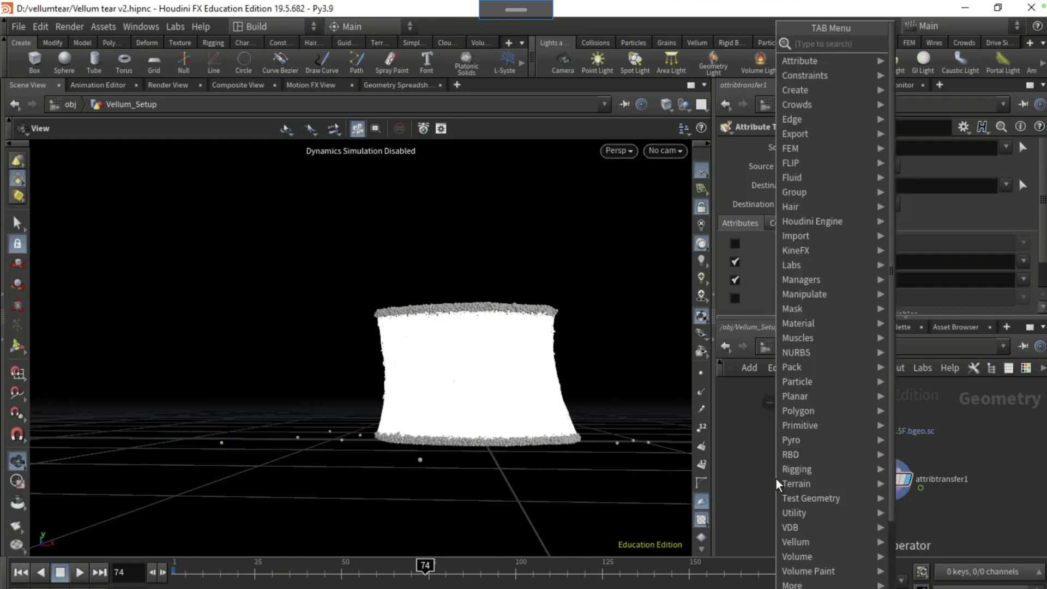
text(vdb from part)
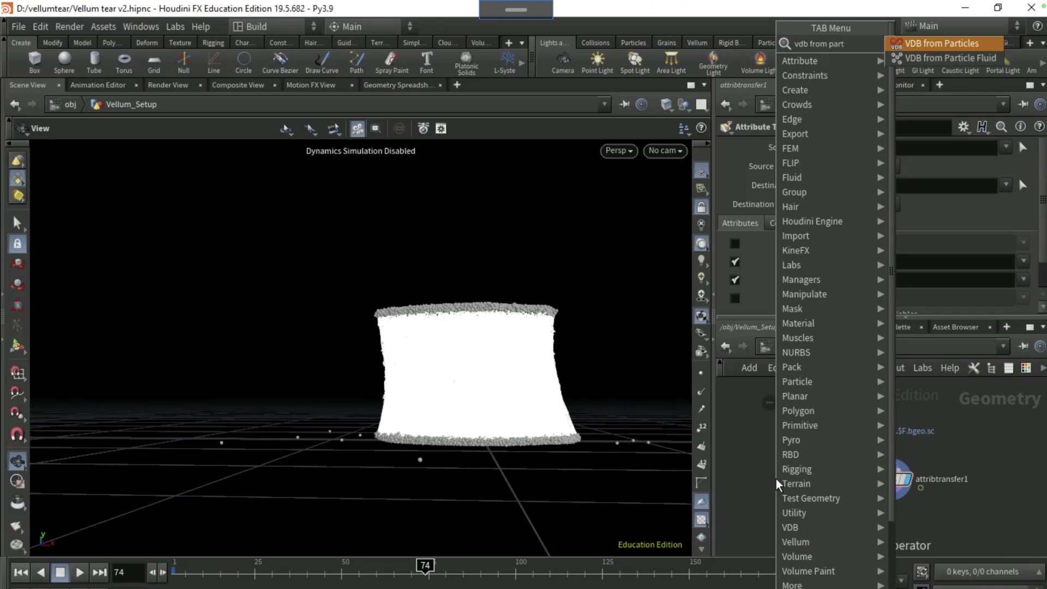
key(Return)
click(774, 479)
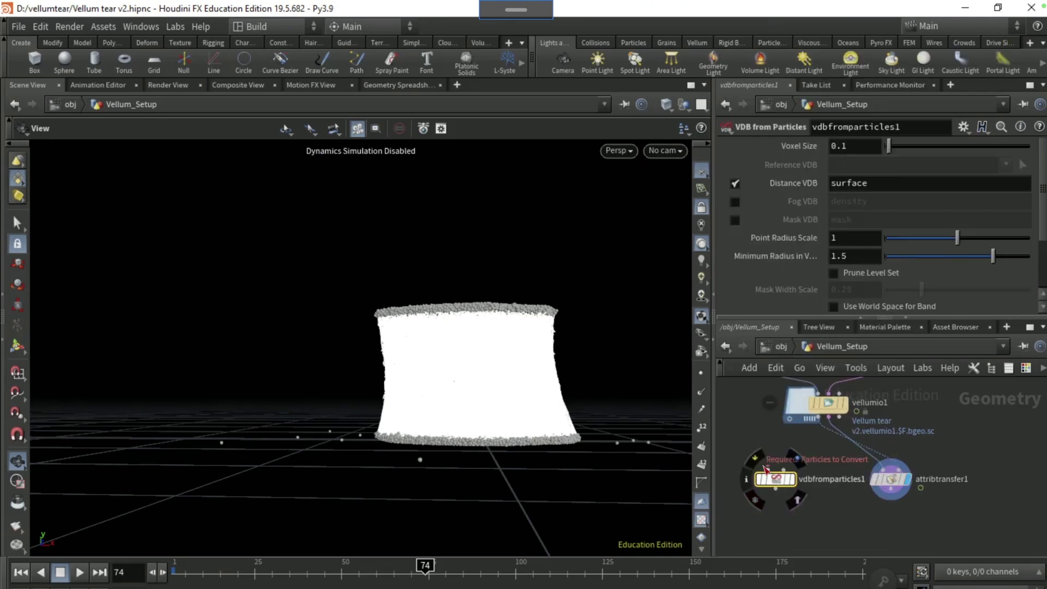
click(767, 469)
click(801, 431)
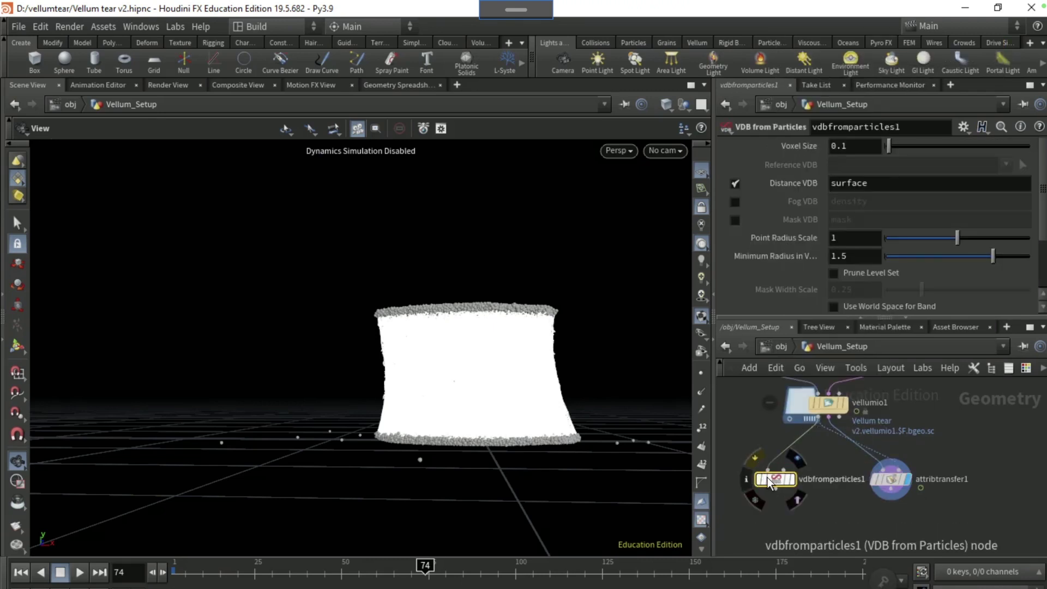
click(792, 480)
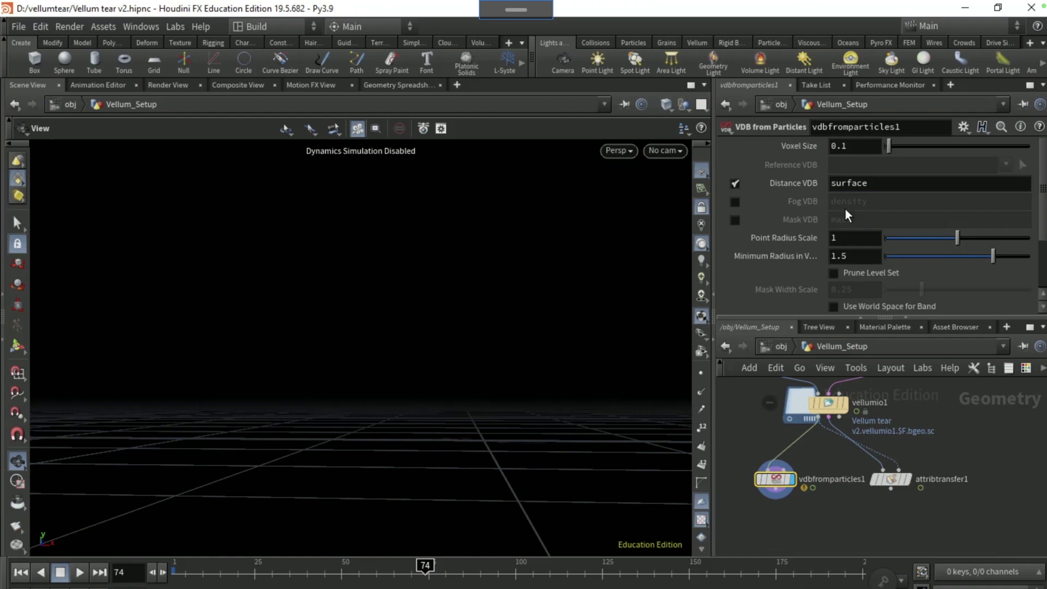
click(848, 147)
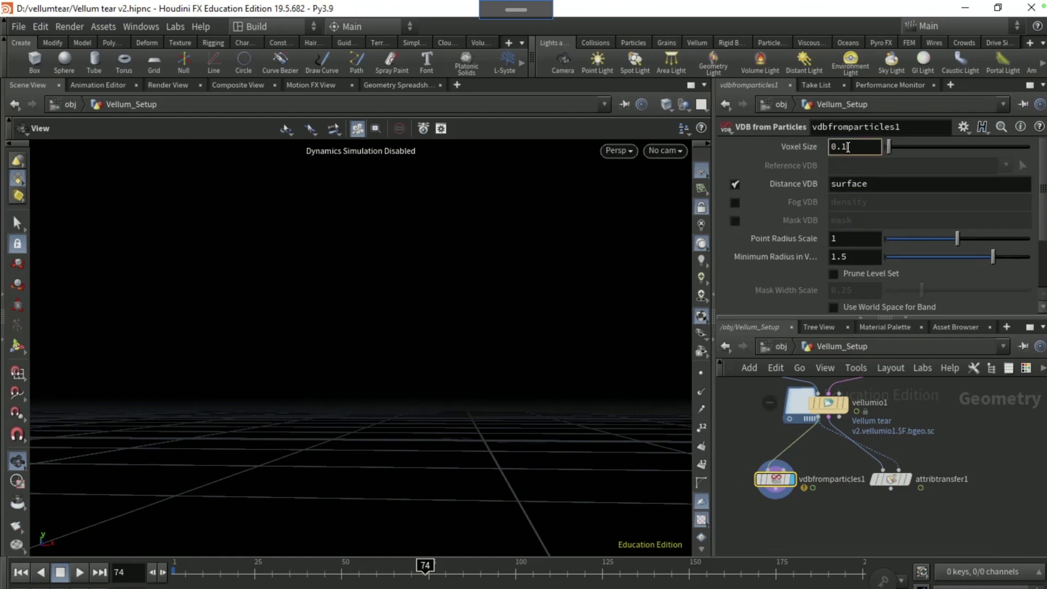
text(0.003)
key(Return)
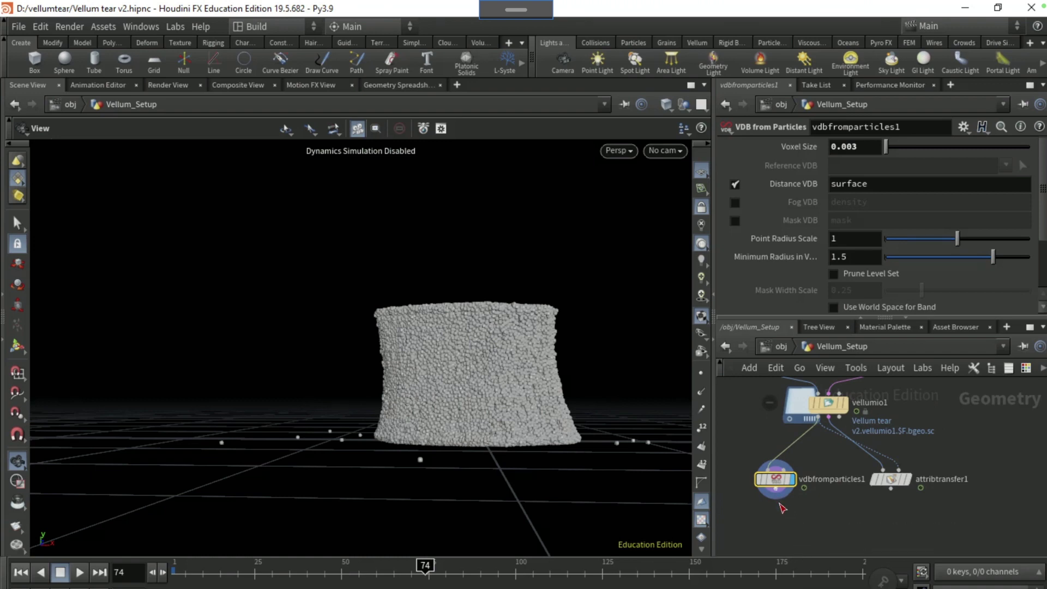
click(776, 490)
Add a VDB Smooth SDF under vdbfromparticles1 and chain a duplicate vdbsmoothsdf2 below it
key(Escape)
key(Tab)
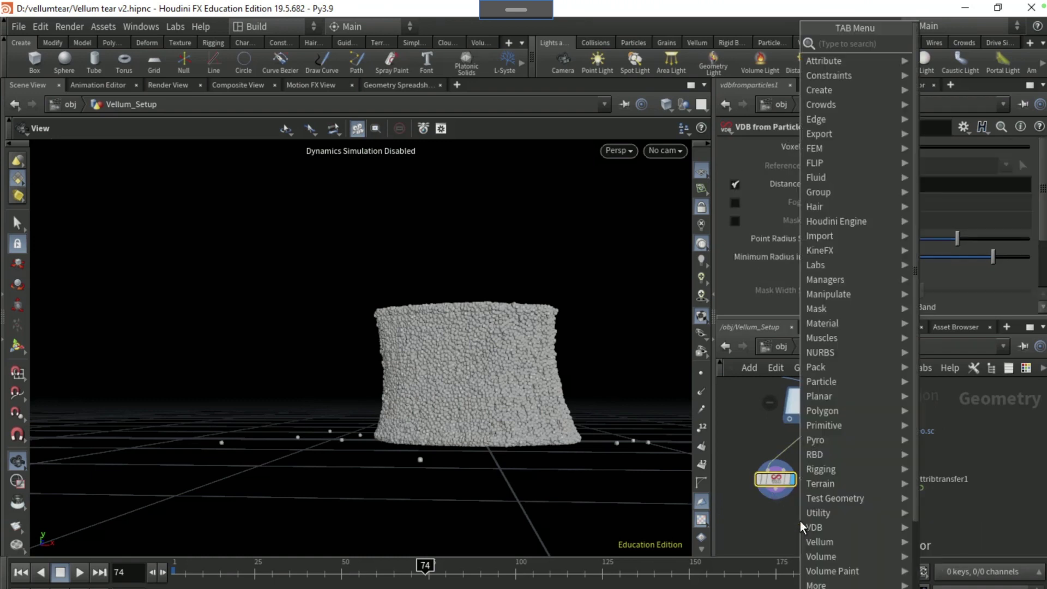
text(vdb smooth)
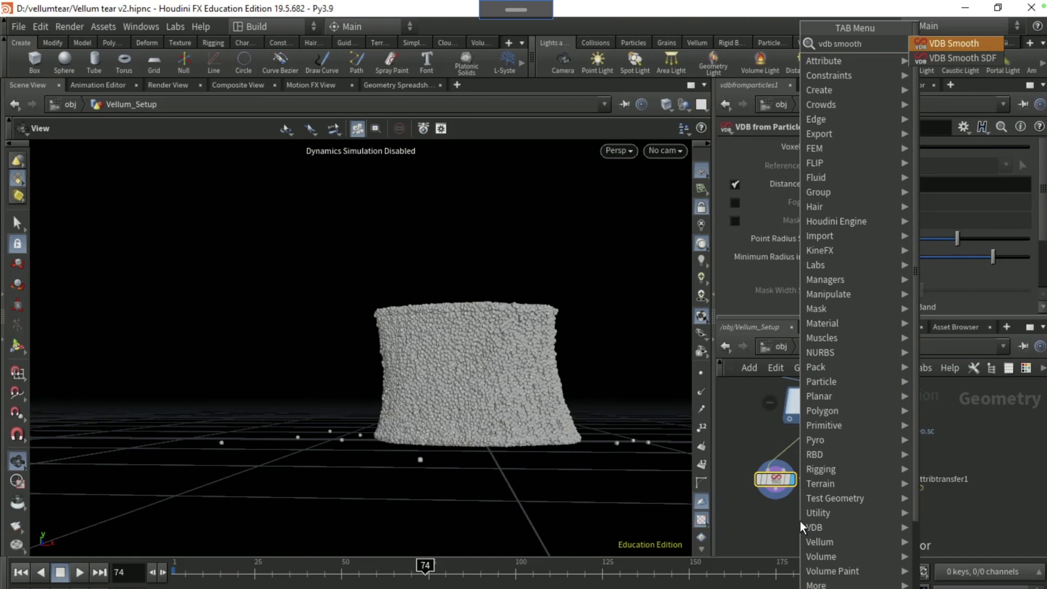
key(Down)
key(Return)
click(763, 468)
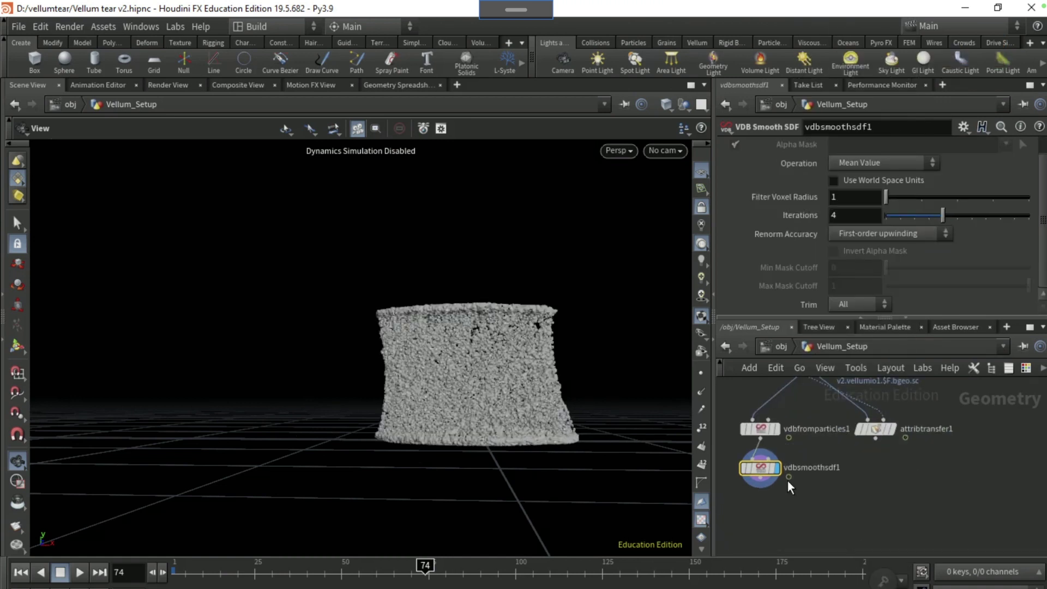
alt+drag(767, 470, 770, 519)
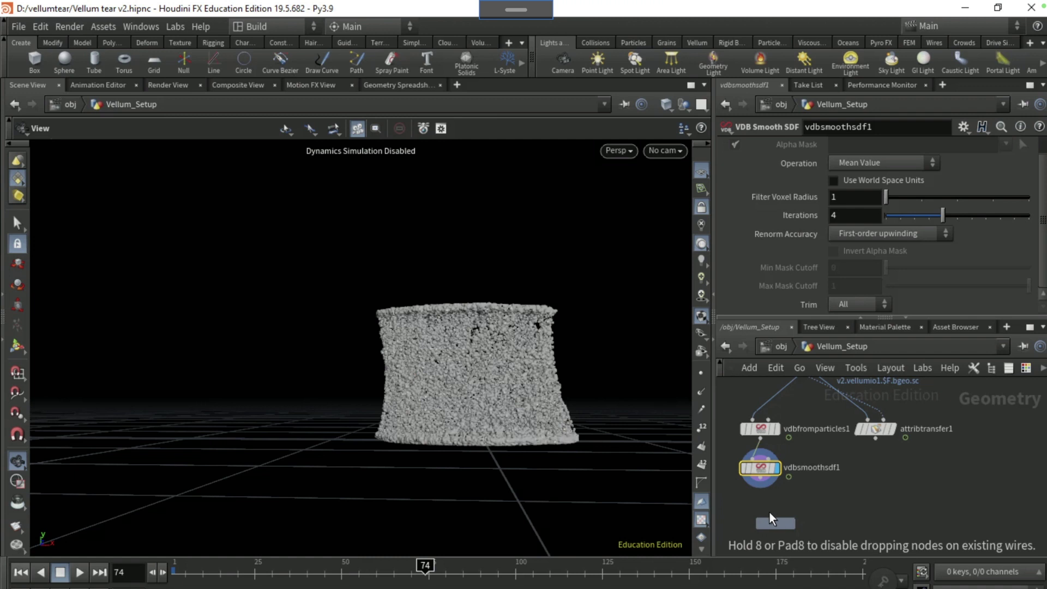
alt+drag(770, 512, 773, 515)
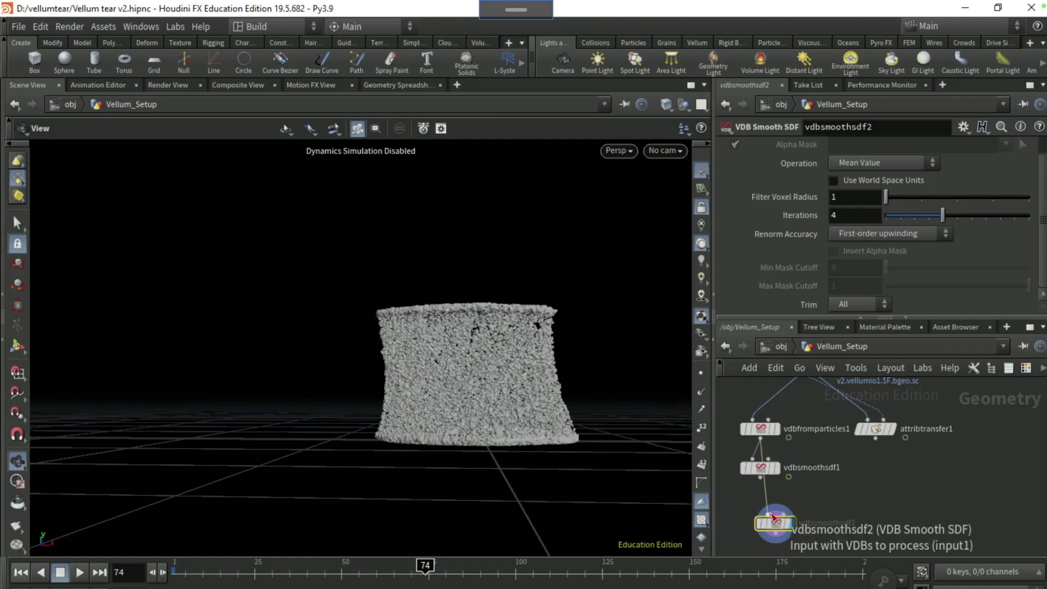
click(772, 515)
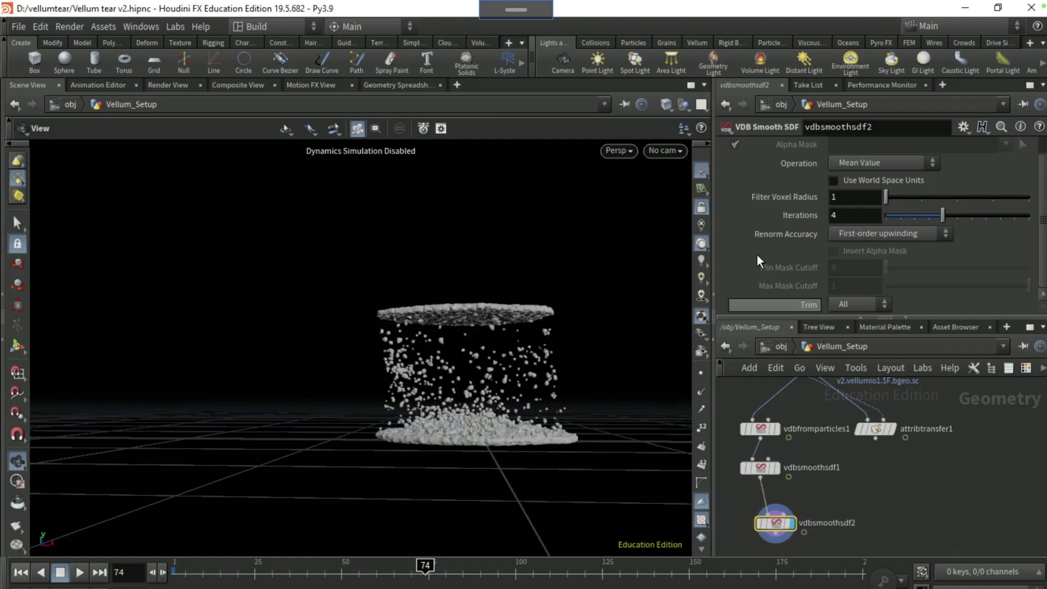
key(Escape)
scroll(759, 253, up, 1)
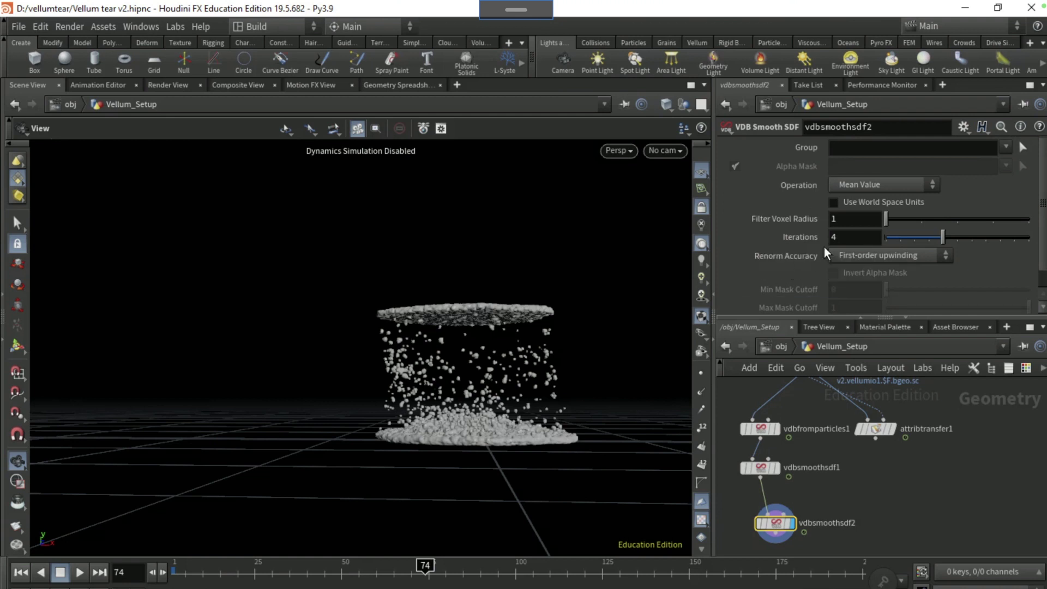
Set vdbsmoothsdf2 to Mean Curvature Flow with 1 iteration
drag(897, 234, 879, 234)
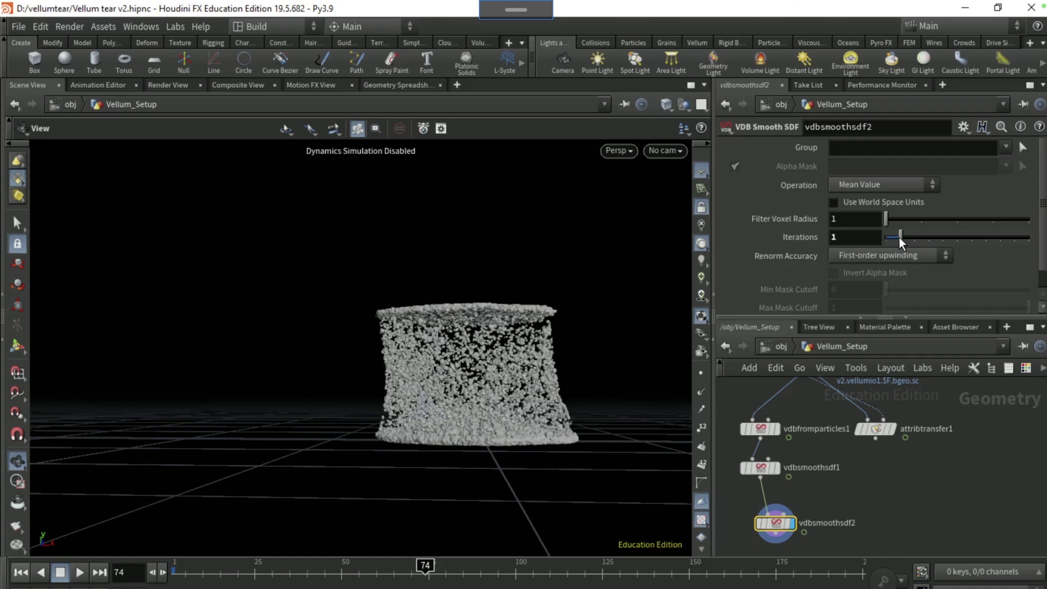
drag(898, 237, 883, 235)
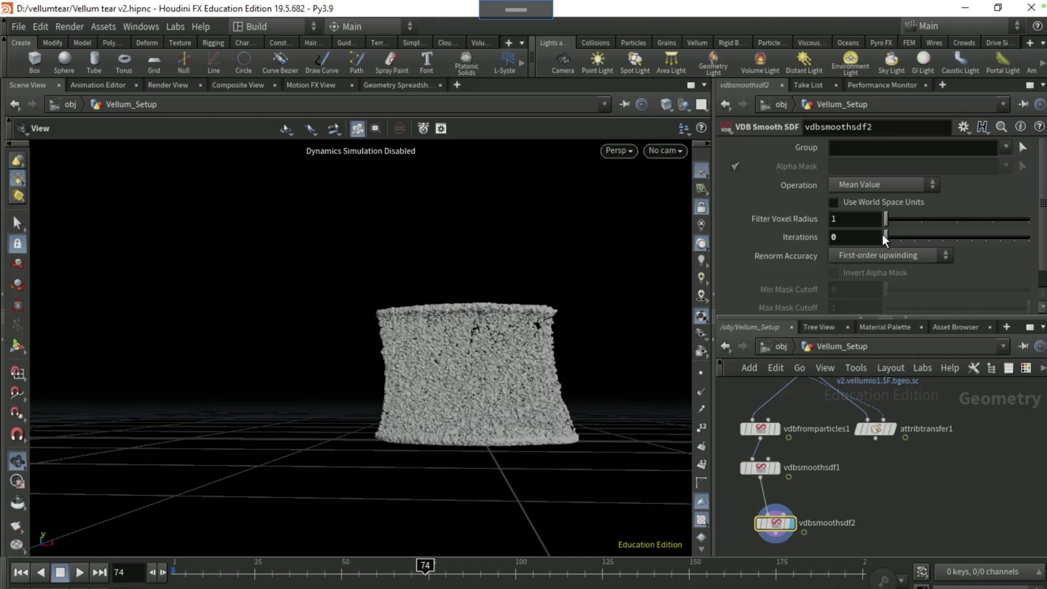
click(844, 184)
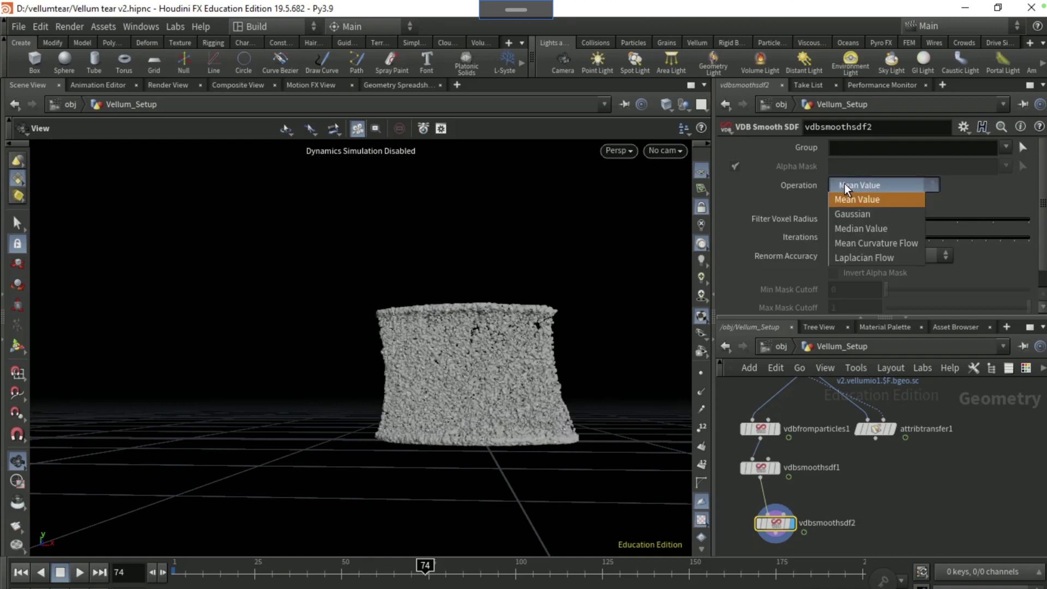
click(857, 241)
drag(886, 218, 900, 218)
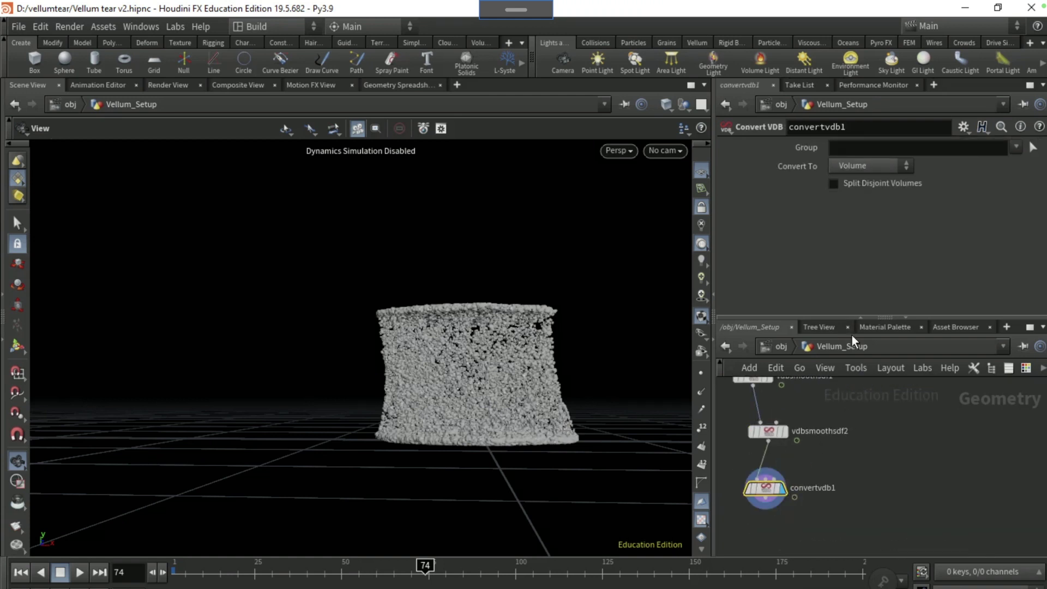
Set Convert VDB to output Polygons with an adaptivity of 0.001
click(835, 165)
click(857, 208)
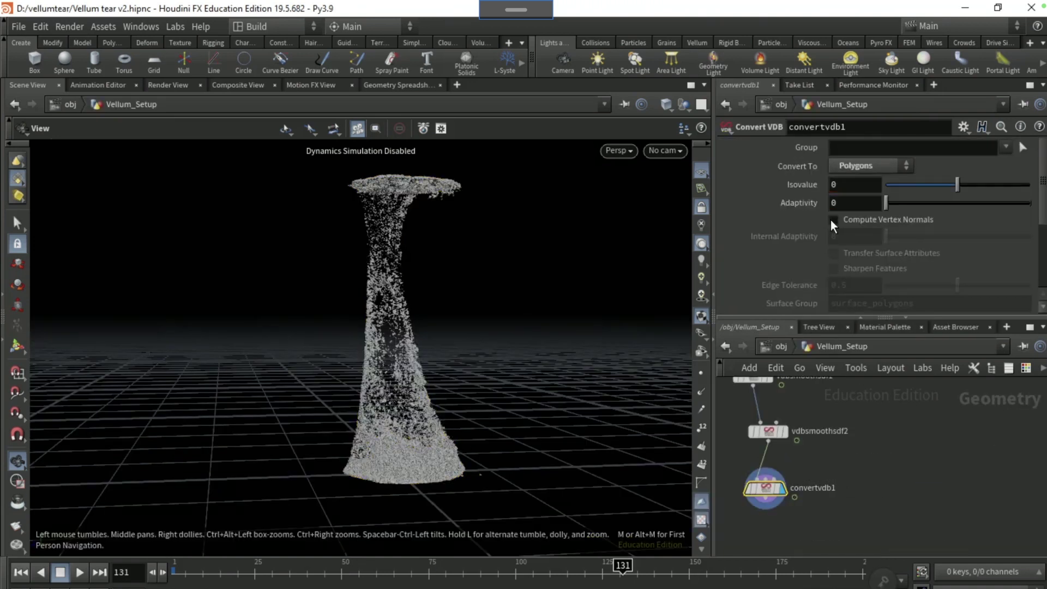
click(842, 208)
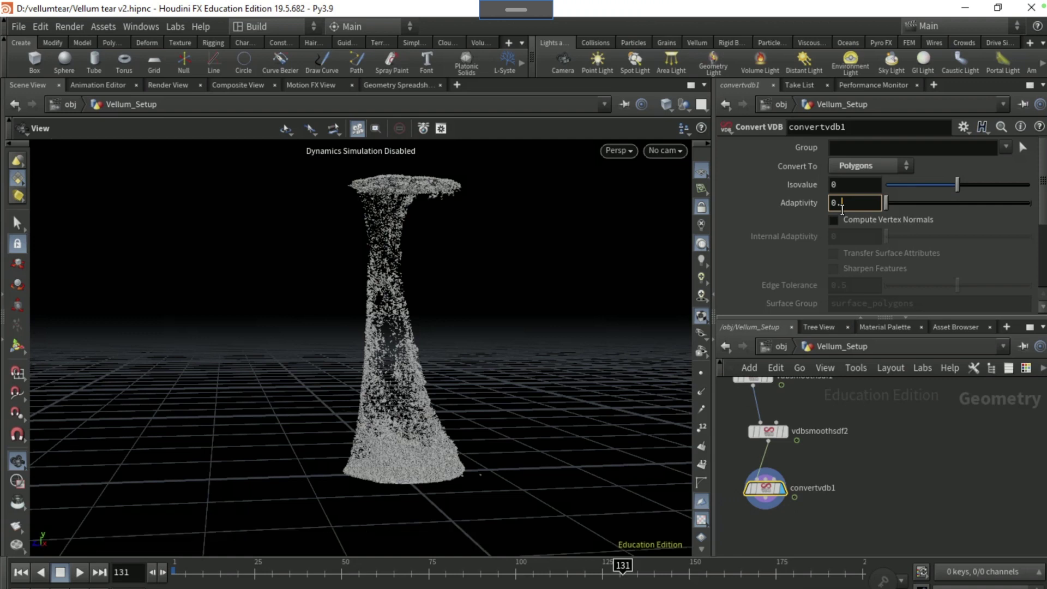
text(.001)
Drag the principledshader from the Material Palette onto the vase geometry
click(753, 378)
click(889, 330)
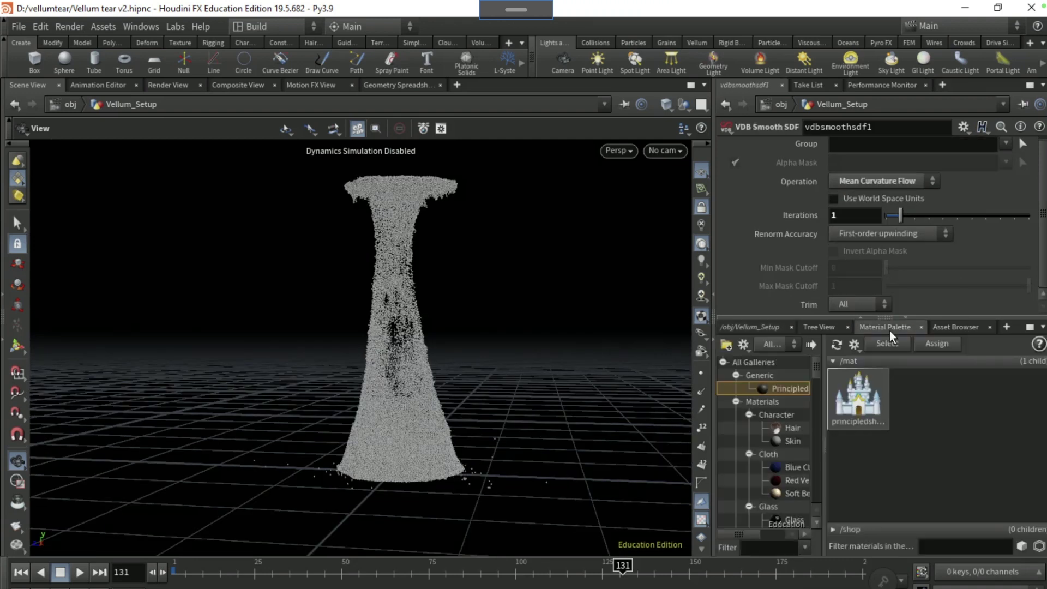
click(867, 394)
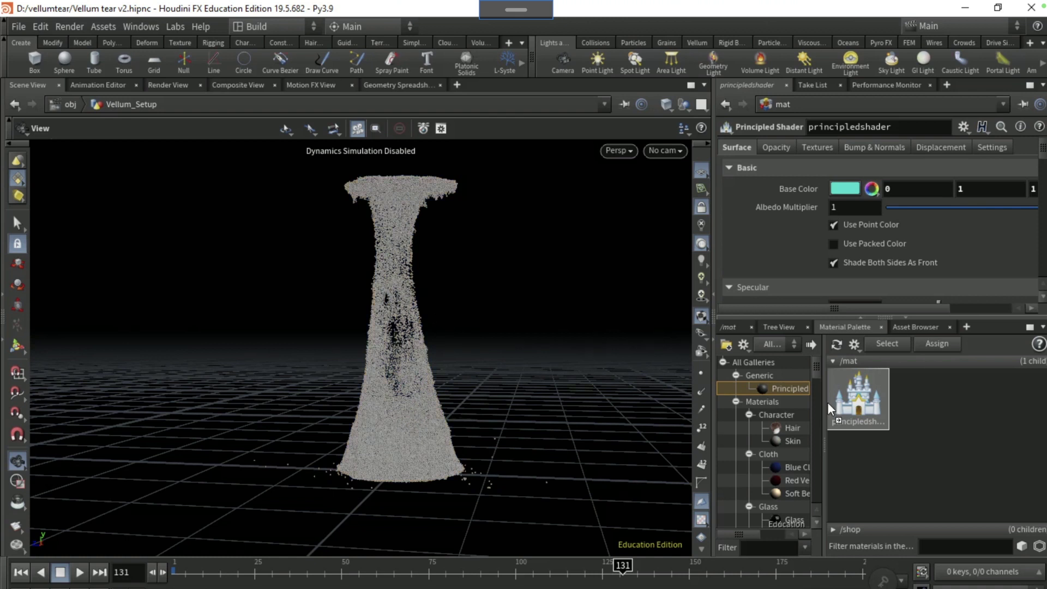
drag(385, 312, 389, 316)
drag(388, 315, 385, 304)
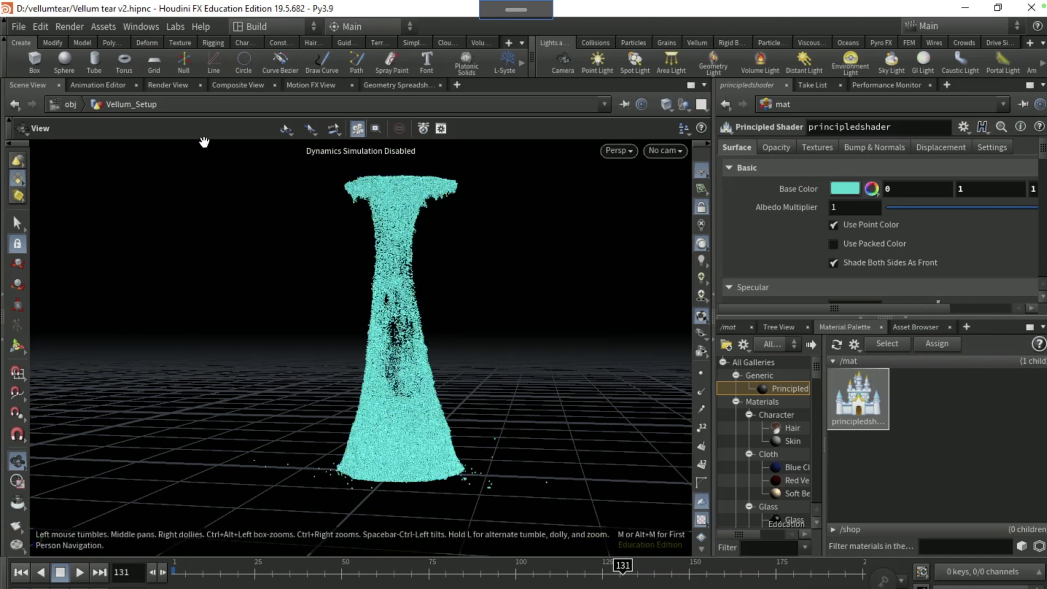
Start an interactive render of the vase in the Render View
click(168, 85)
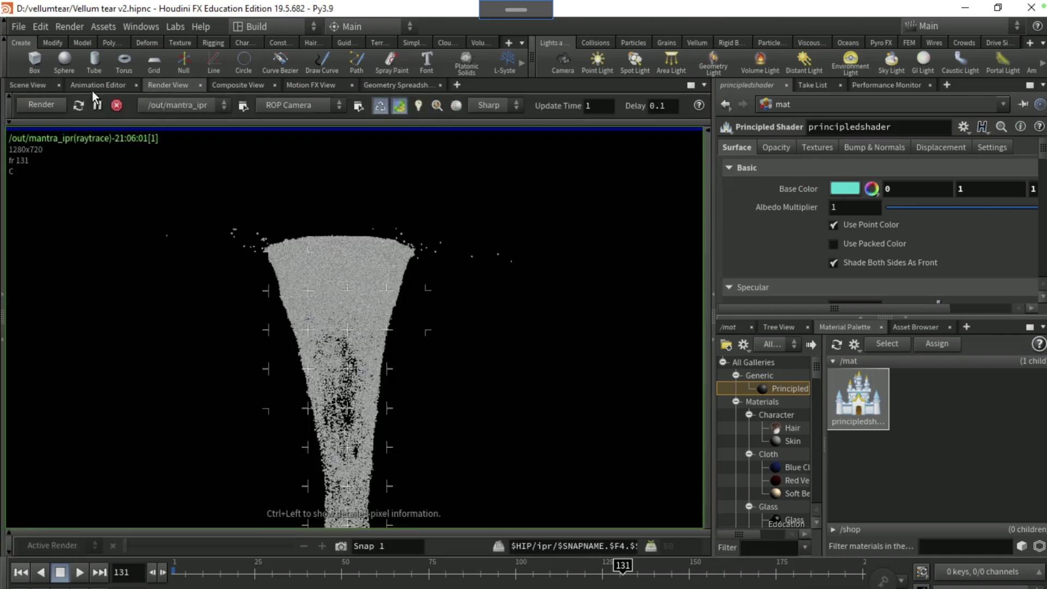
click(78, 105)
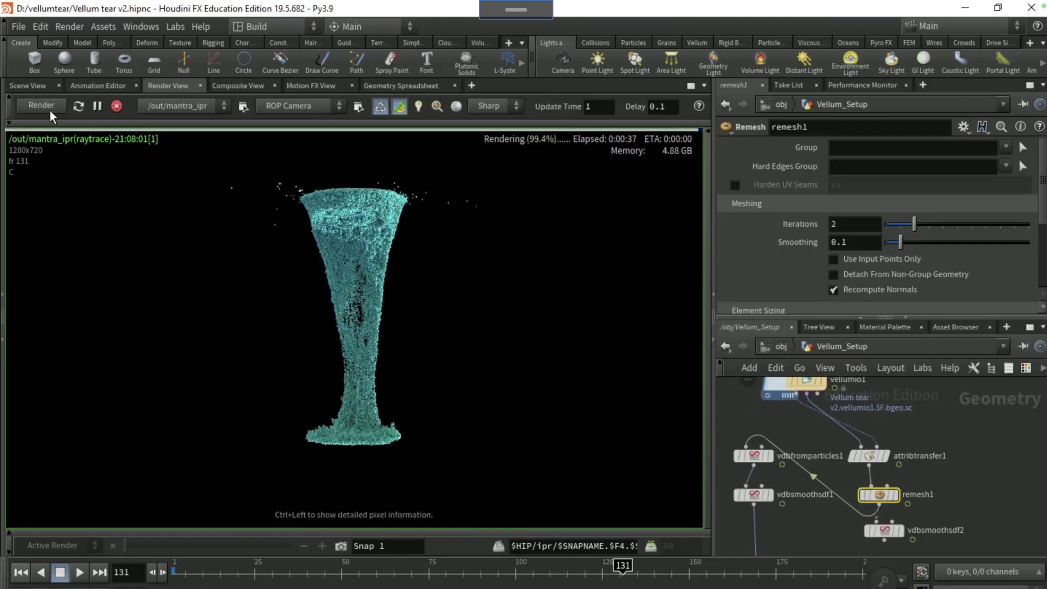
click(24, 84)
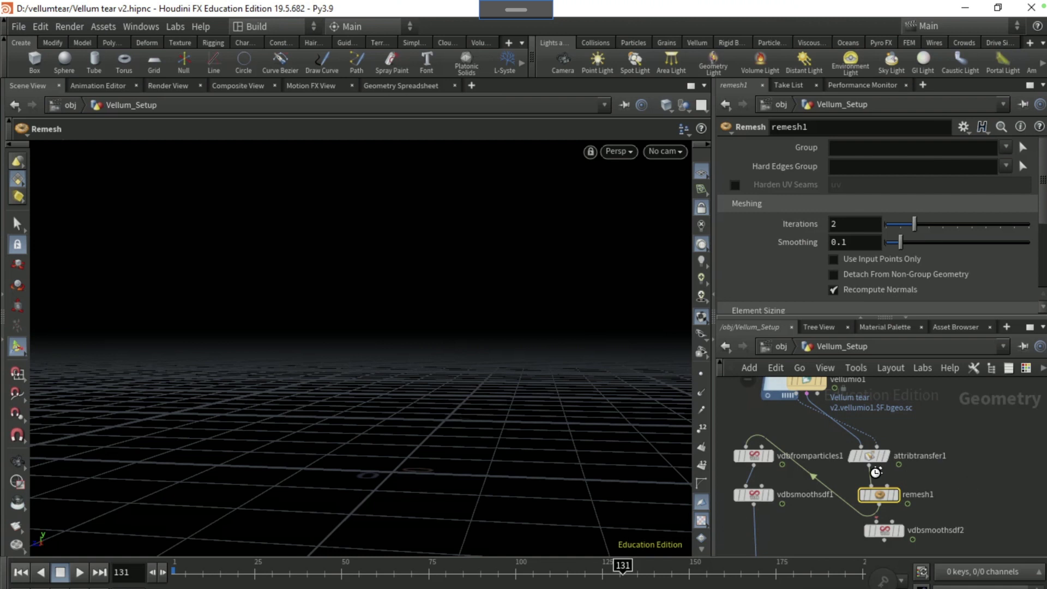
Raise remesh1's Iterations from 2 to 4 while watching the rendered preview
mouse_move(879, 478)
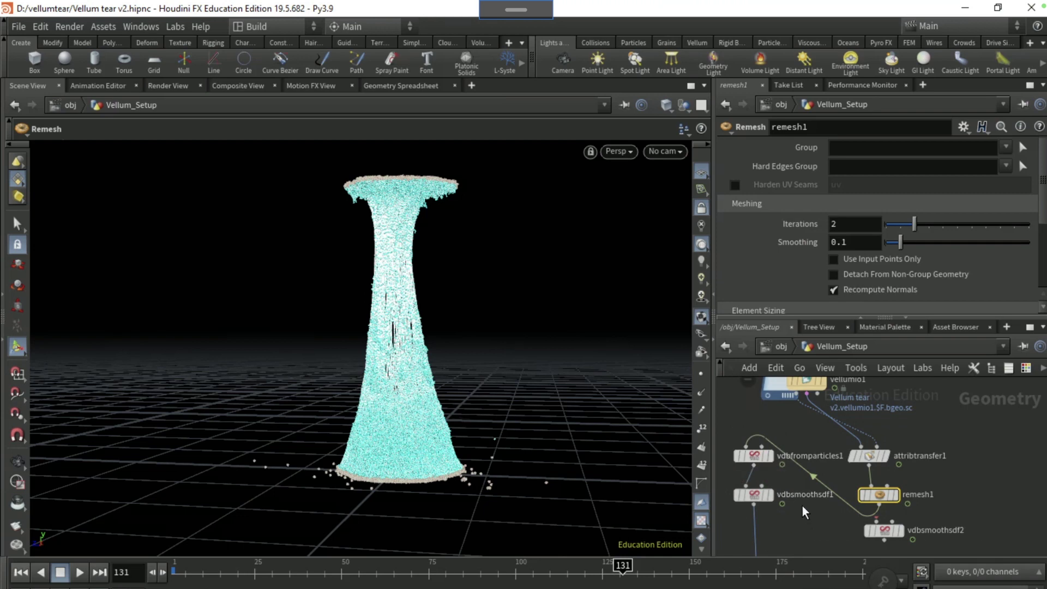
middle_drag(805, 481, 806, 399)
click(763, 528)
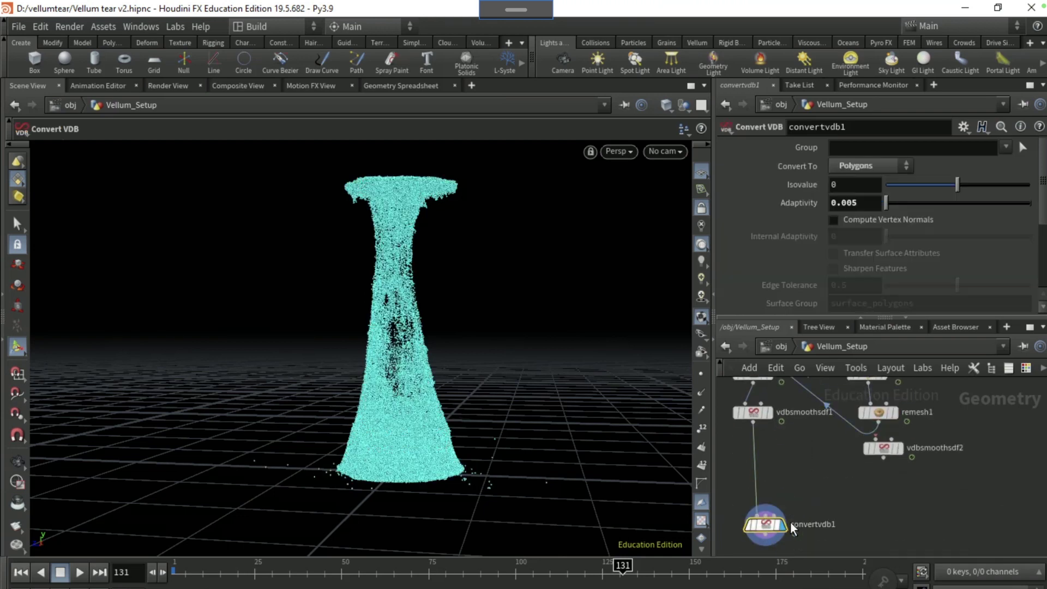
click(162, 87)
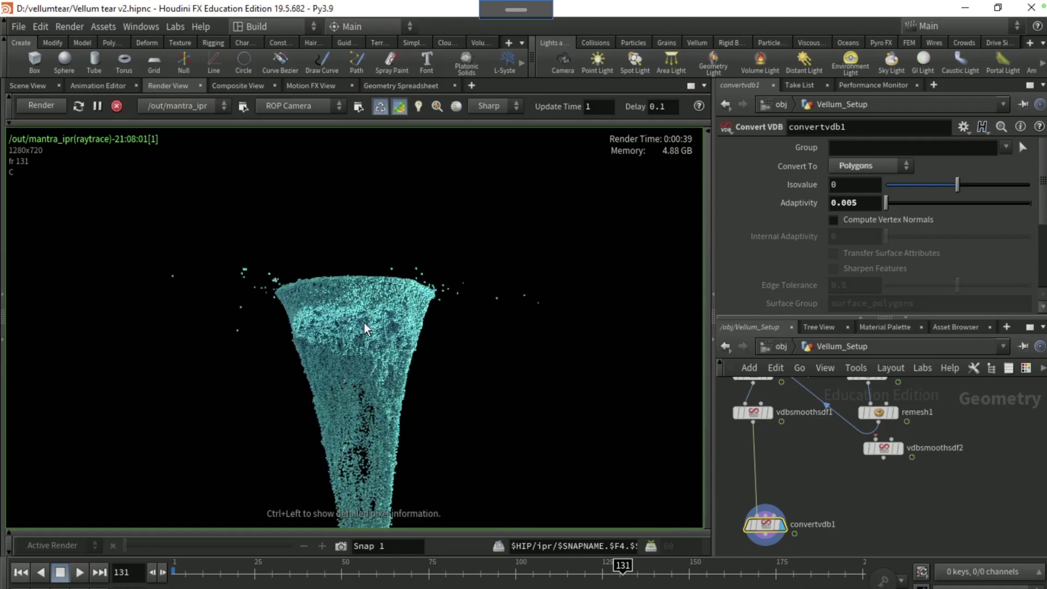
click(881, 414)
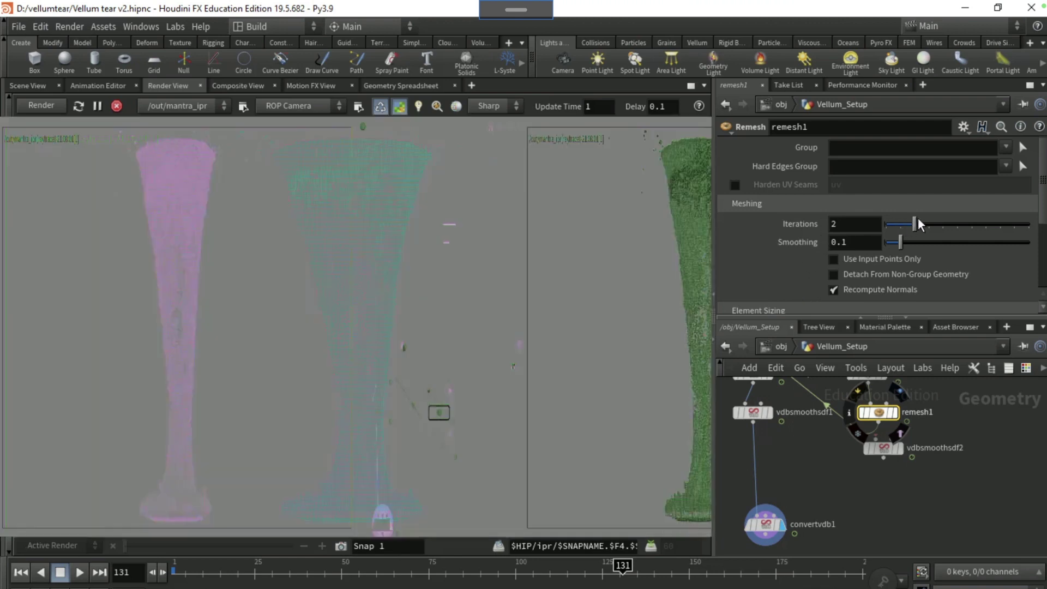
drag(918, 218, 925, 221)
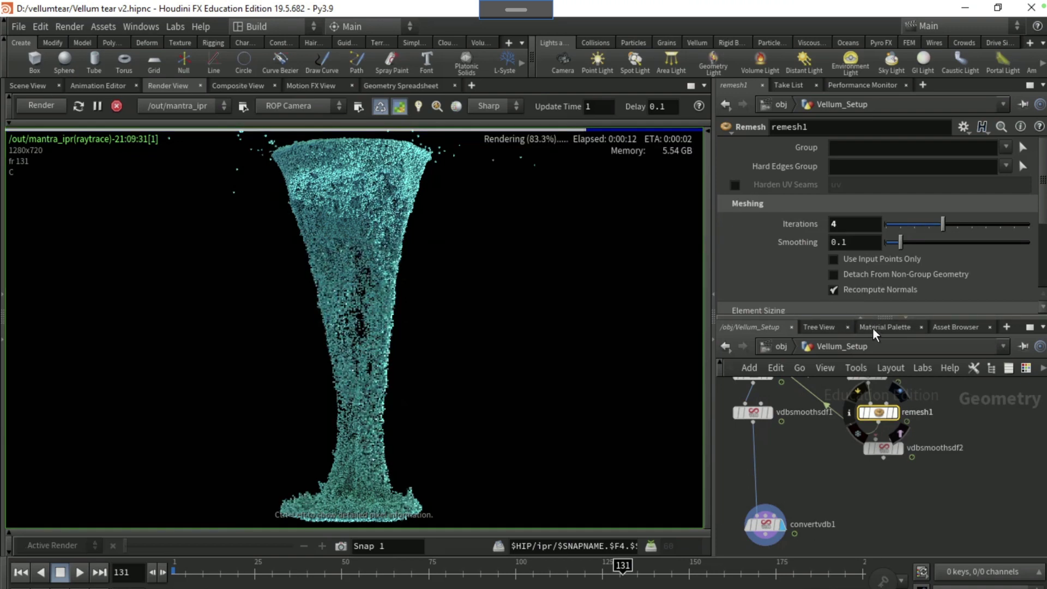
click(897, 326)
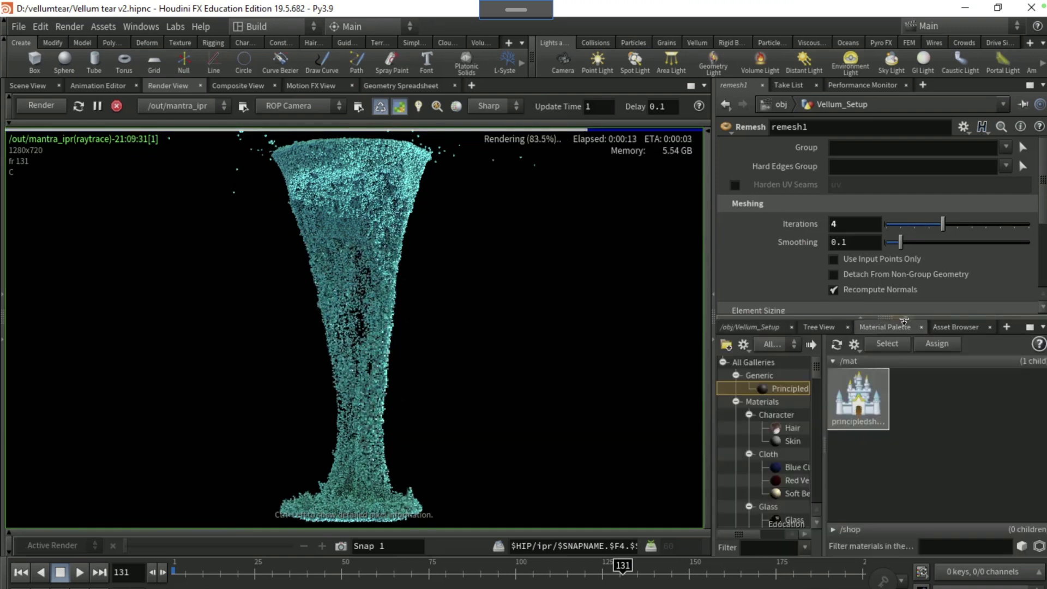
Make the principledshader Base Color a dark red with R 0.248, G 0, B 0
click(882, 402)
click(841, 187)
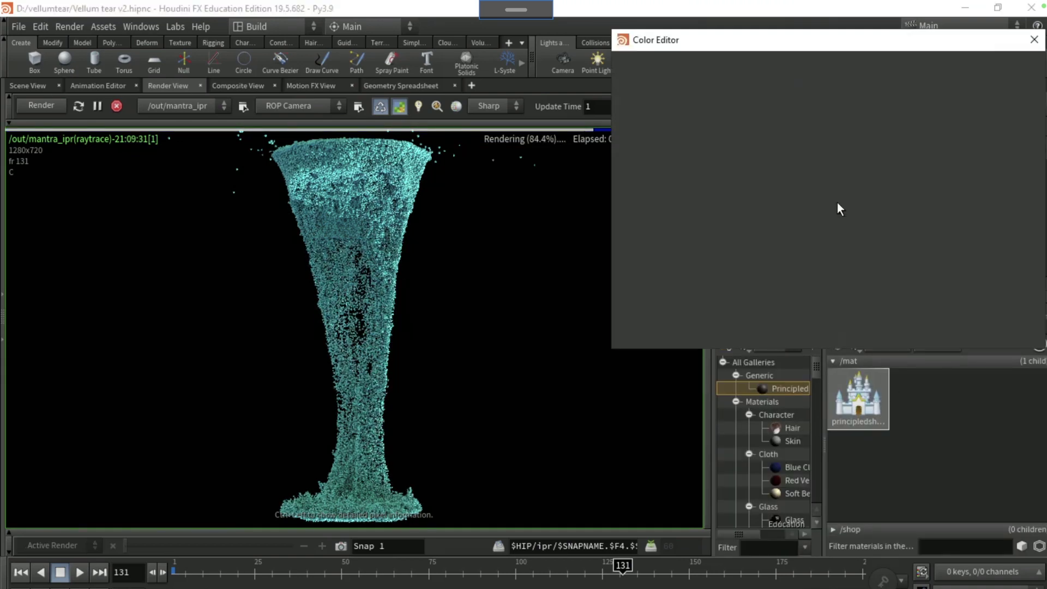
click(773, 112)
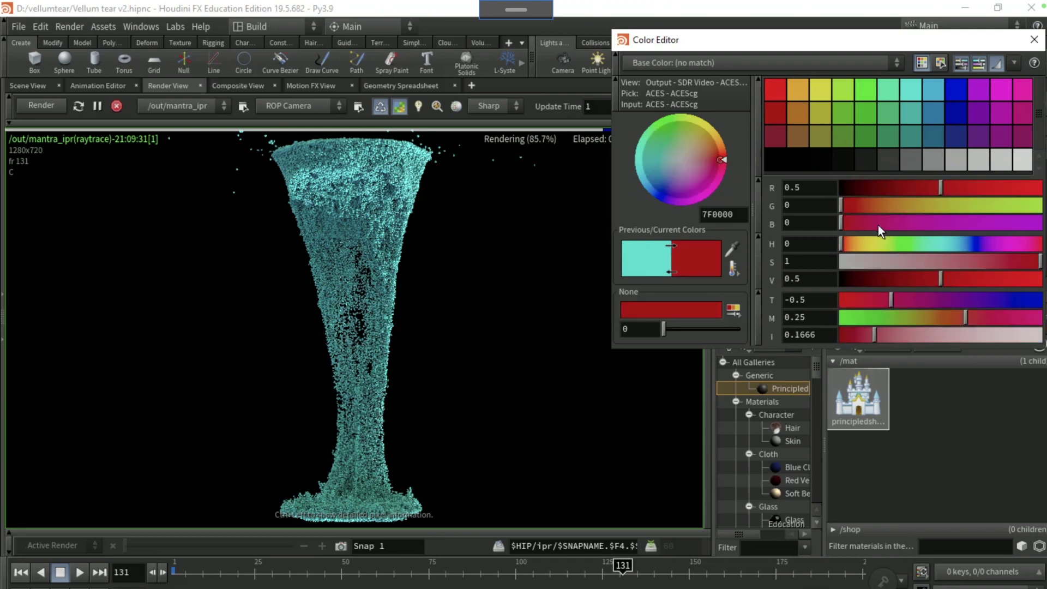
click(904, 187)
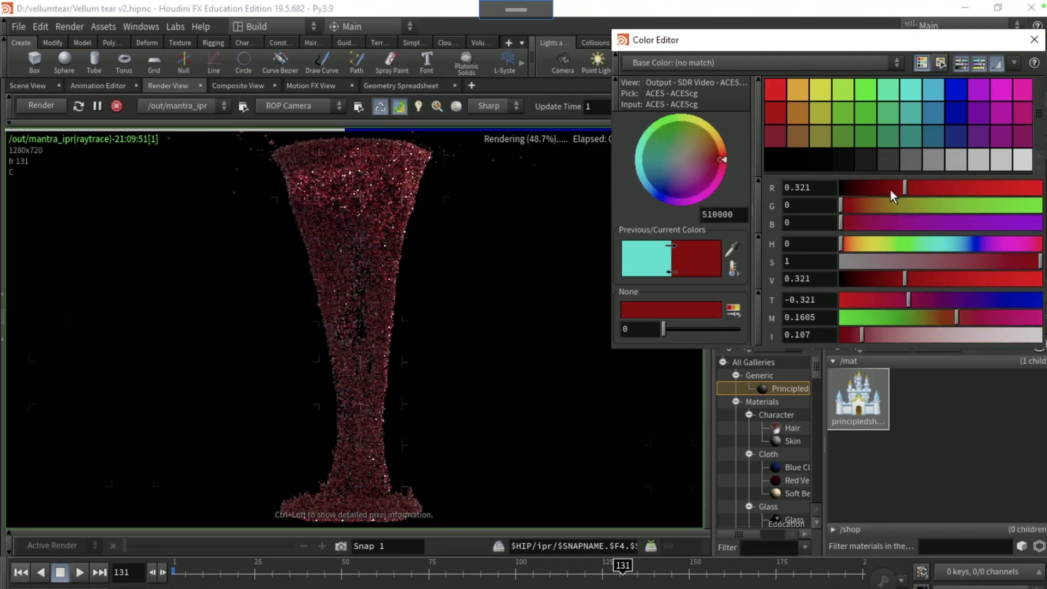
click(890, 189)
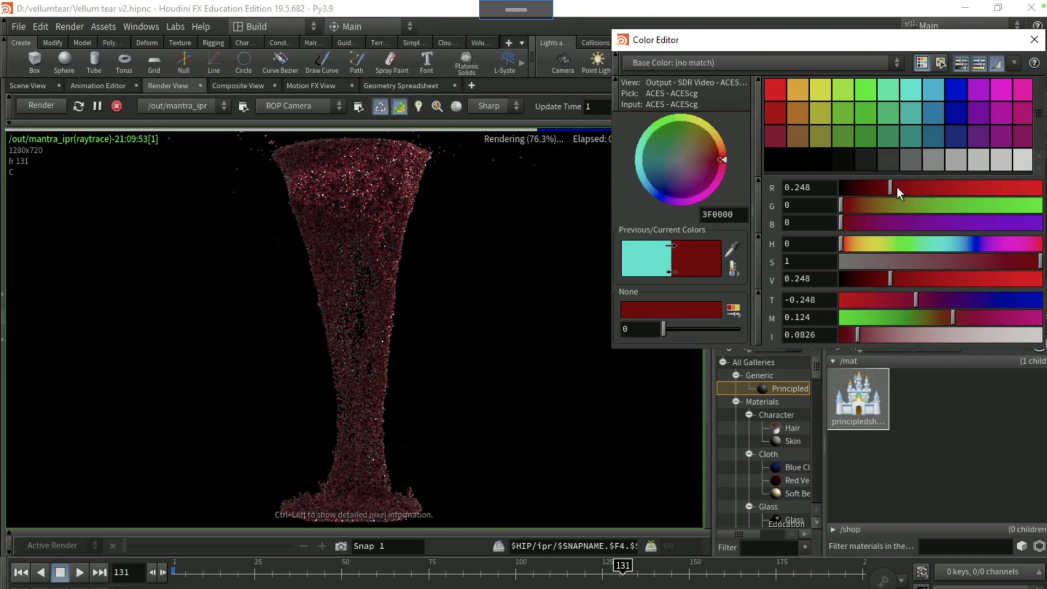
click(1034, 39)
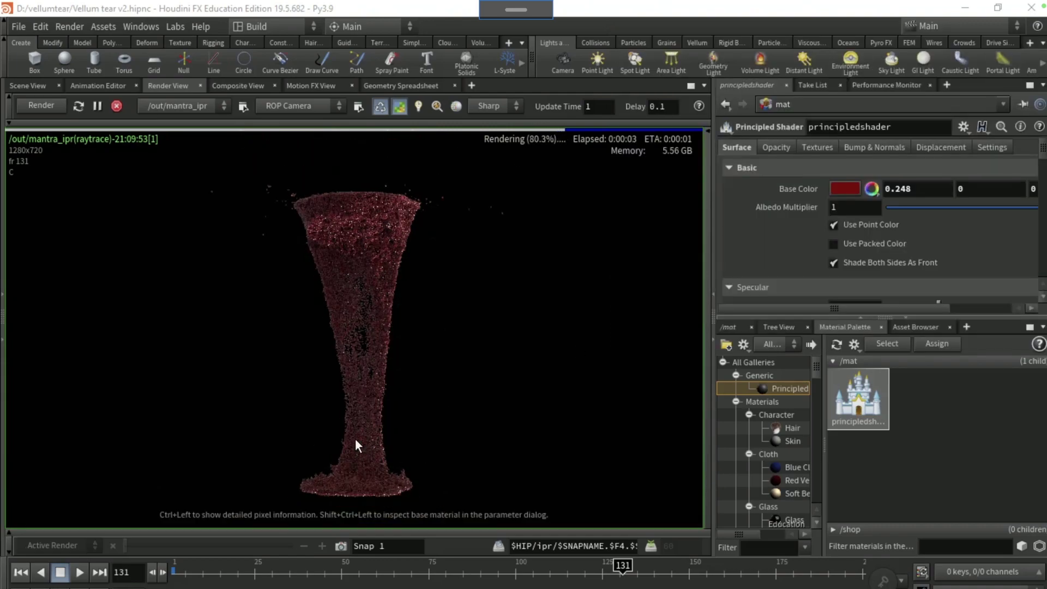